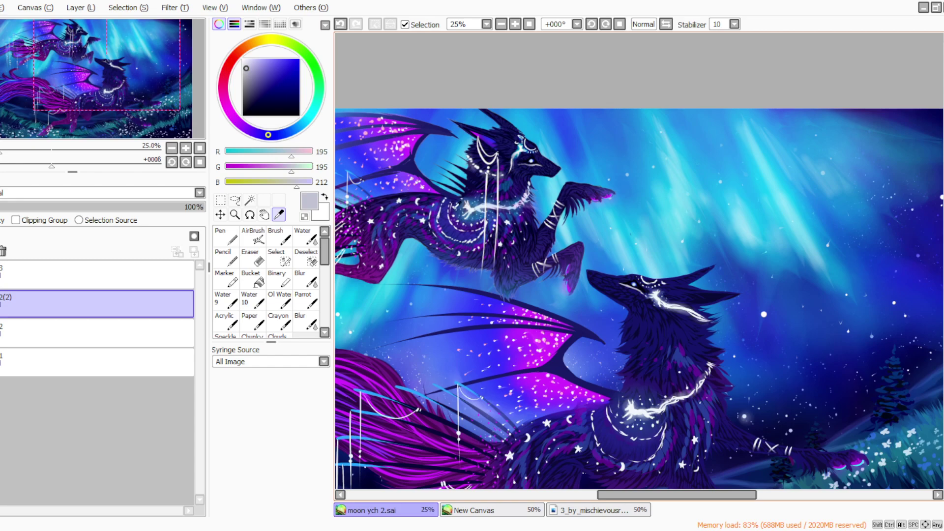
# Step: Sample a dark purple from the upper creature's chest for the Parrot brush and add a new layer
pyautogui.click(467, 227)
pyautogui.click(298, 308)
pyautogui.click(81, 8)
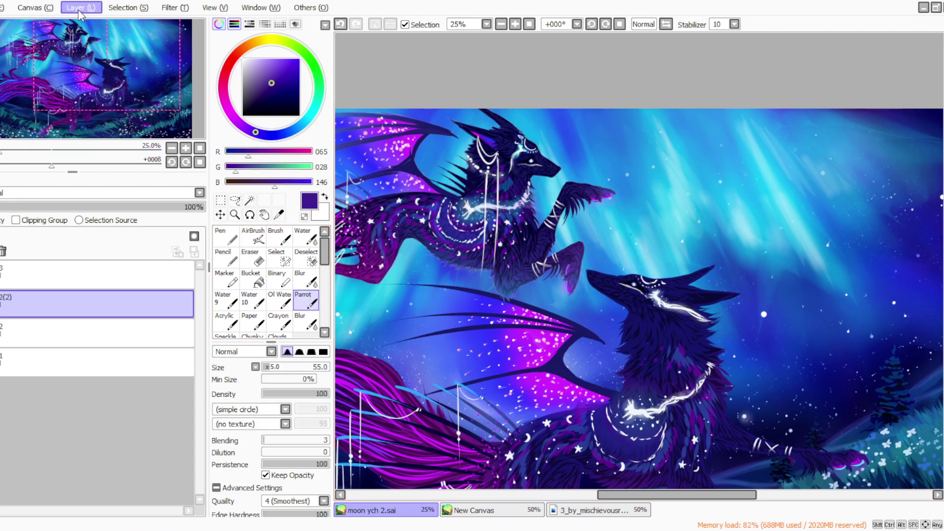
pyautogui.click(89, 25)
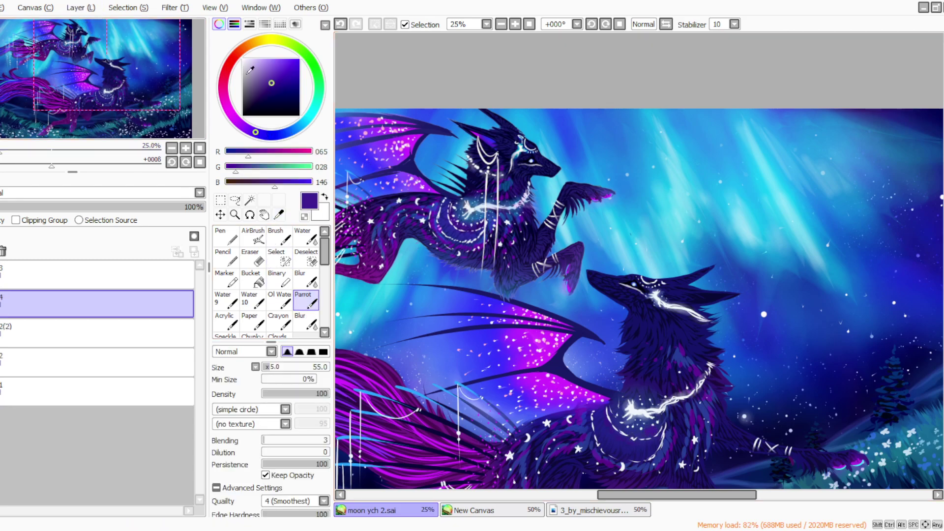
# Step: Sample a dark blue from the upper creature's chest and paint Parrot brush fur strokes on the lower creature's chest
pyautogui.click(341, 23)
pyautogui.click(278, 215)
pyautogui.click(451, 225)
pyautogui.click(305, 300)
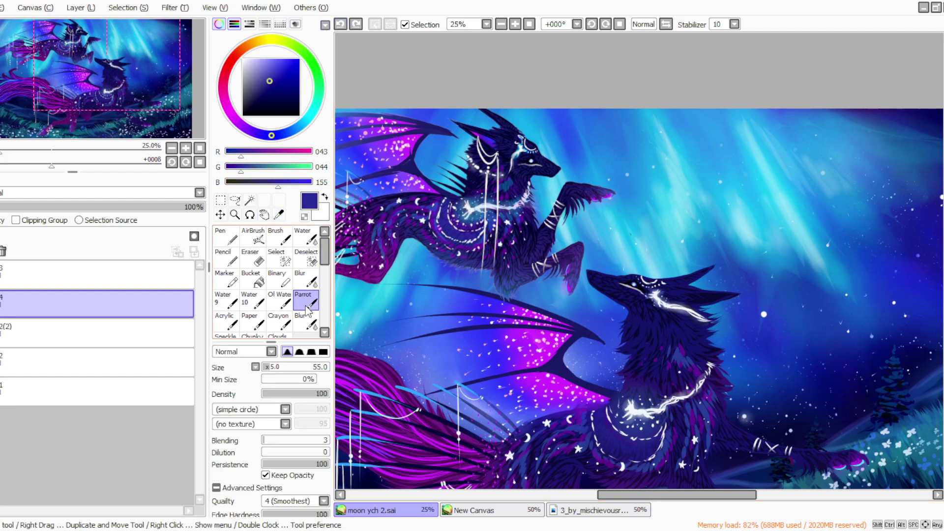
pyautogui.click(649, 444)
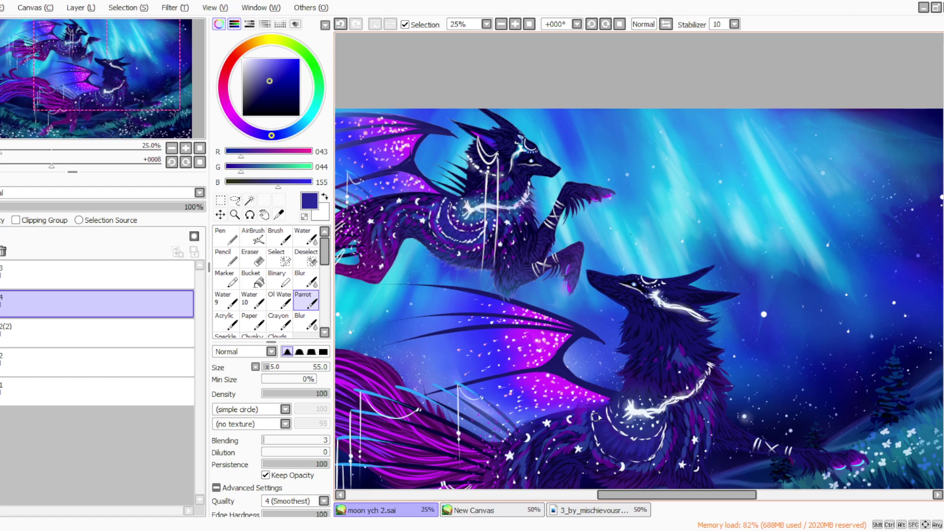
# Step: Add purple and sampled muted blue fur strokes to the lower creature's neck and chest, and merge the layer down
pyautogui.click(253, 131)
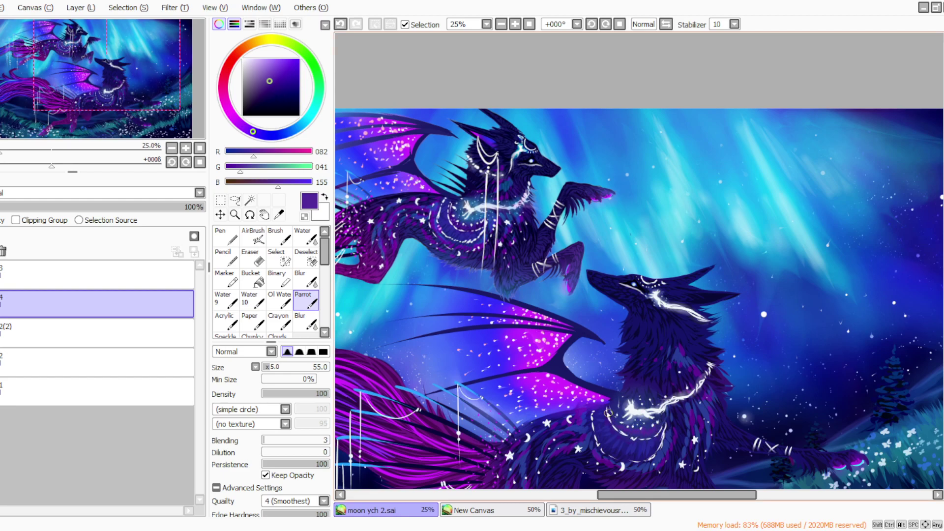
pyautogui.click(278, 214)
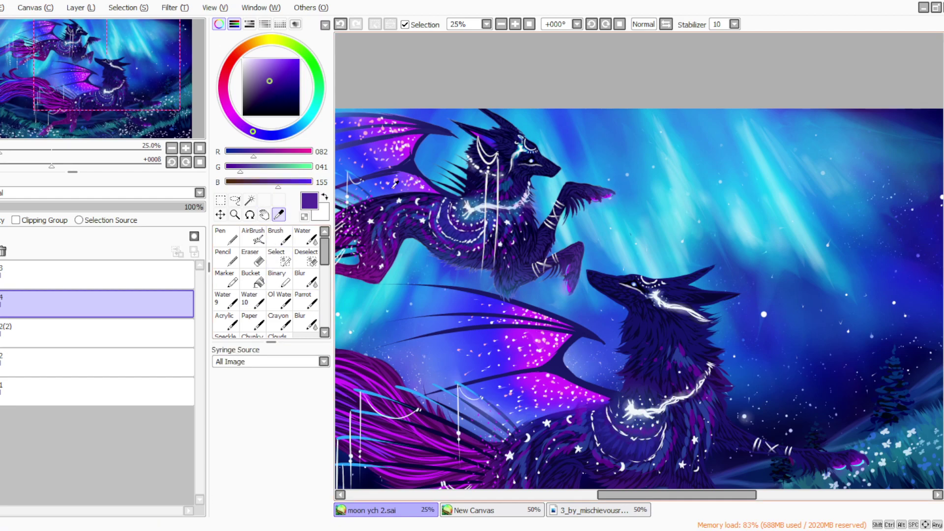
pyautogui.click(462, 202)
pyautogui.click(306, 300)
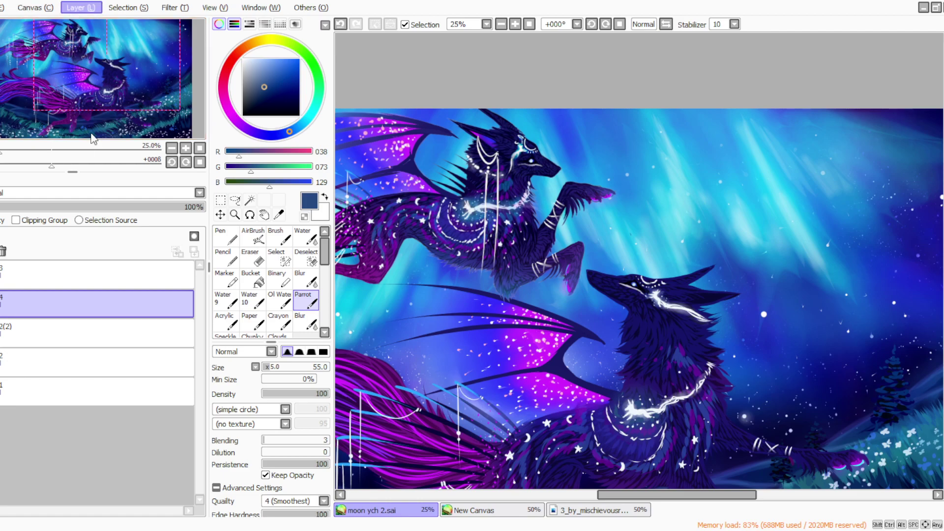
pyautogui.hotkey('ctrl', 'e')
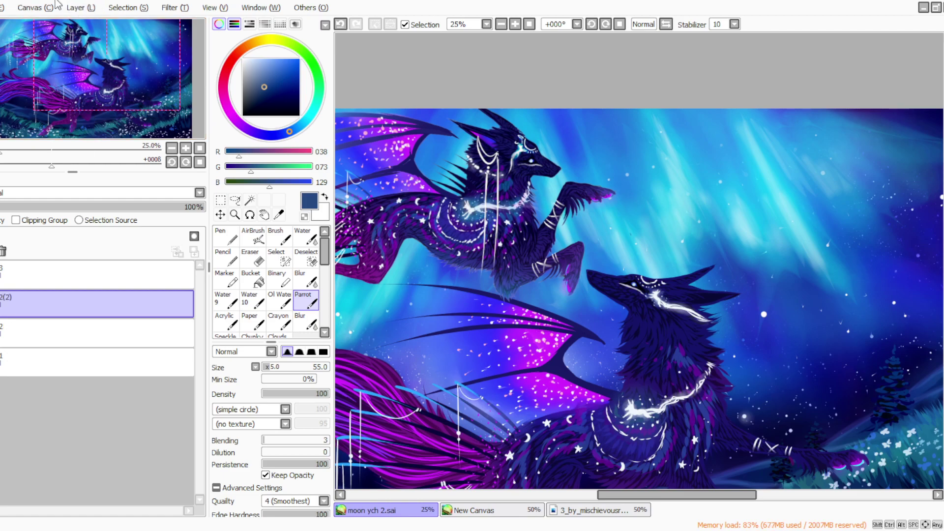
# Step: Paint a soft glow around the lower creature's face marking in bright cyan (RGB 30, 184, 231) at brush density 21
pyautogui.keyDown('alt'); pyautogui.click(510, 184); pyautogui.keyUp('alt')
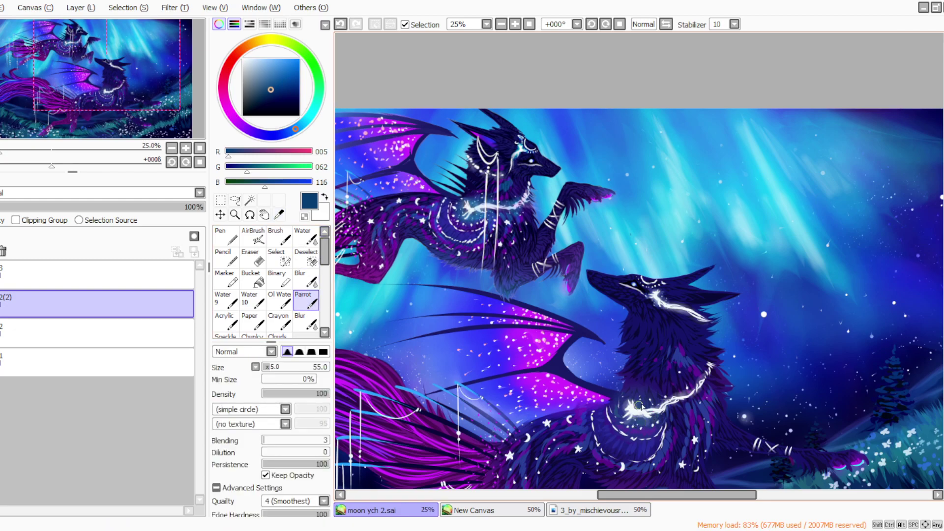
pyautogui.hotkey('ctrl', 'z')
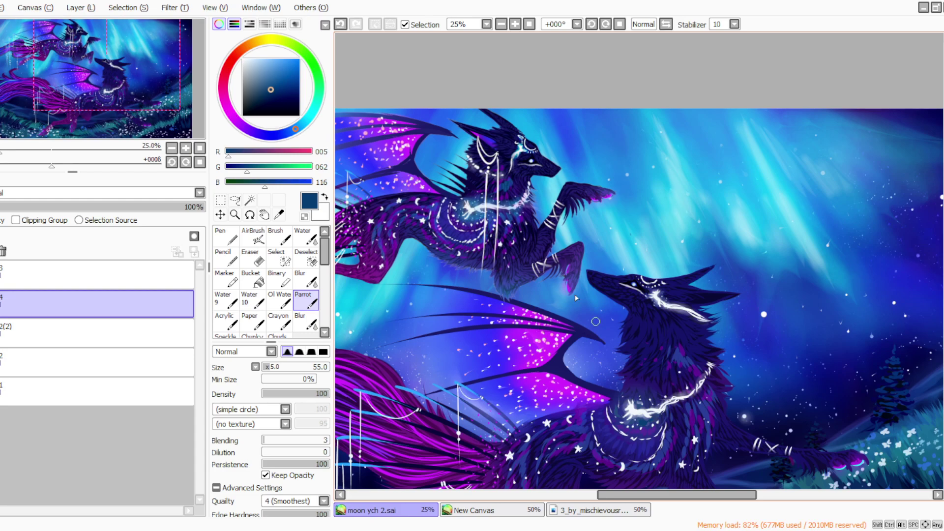
pyautogui.hotkey('alt', 'Tab')
pyautogui.click(306, 120)
pyautogui.moveTo(290, 79); pyautogui.dragTo(289, 64)
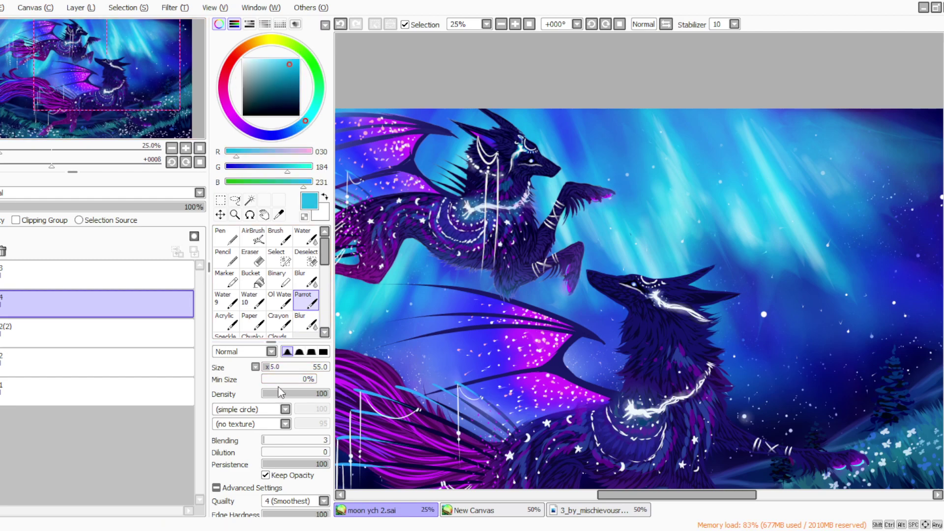
pyautogui.click(277, 392)
pyautogui.click(515, 24)
pyautogui.moveTo(665, 308)
pyautogui.mouseDown()
pyautogui.moveTo(672, 317)
pyautogui.moveTo(658, 319)
pyautogui.moveTo(671, 328)
pyautogui.mouseUp()
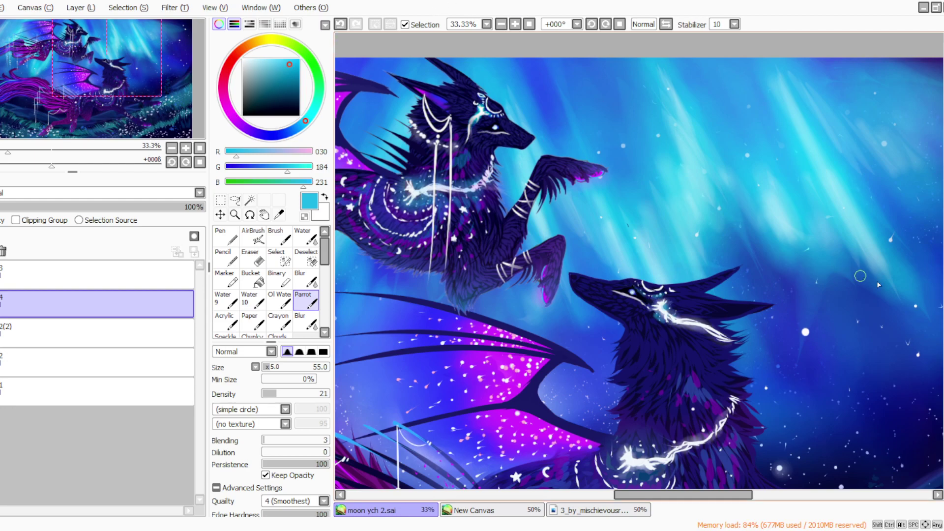
# Step: Paint the same cyan glow around the lower creature's white chest marking and merge the layer down
pyautogui.scroll(-4, 640, 261)
pyautogui.scroll(2, 640, 261)
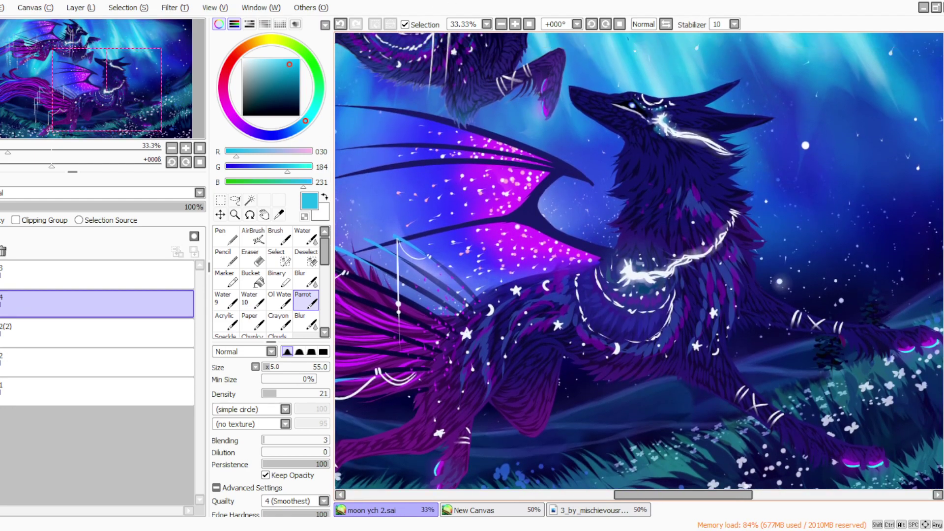
pyautogui.moveTo(673, 358)
pyautogui.mouseDown()
pyautogui.moveTo(710, 344)
pyautogui.moveTo(673, 345)
pyautogui.moveTo(686, 337)
pyautogui.moveTo(645, 357)
pyautogui.moveTo(631, 342)
pyautogui.moveTo(640, 360)
pyautogui.moveTo(615, 365)
pyautogui.moveTo(617, 350)
pyautogui.moveTo(611, 366)
pyautogui.moveTo(643, 376)
pyautogui.mouseUp()
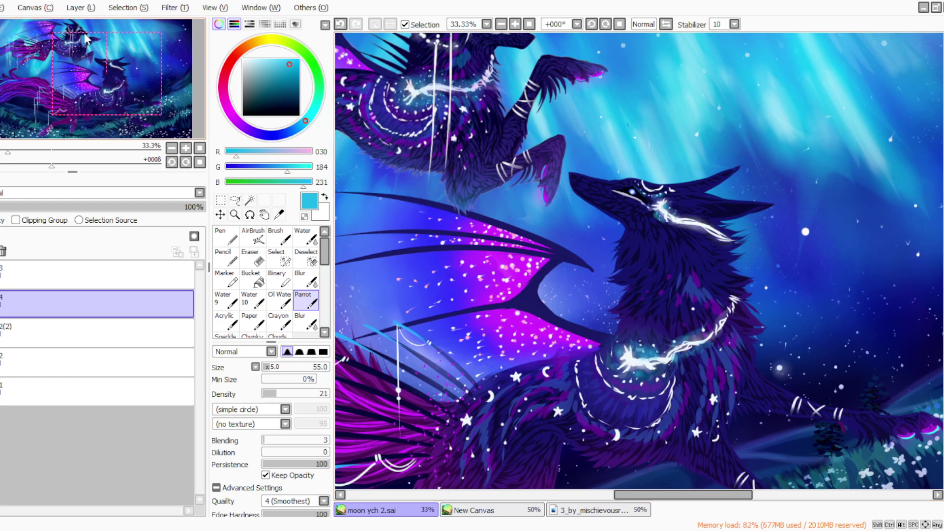
pyautogui.hotkey('ctrl', 'e')
# Step: Sample the medium blue from the upper creature's tail spines and add a new layer
pyautogui.click(529, 24)
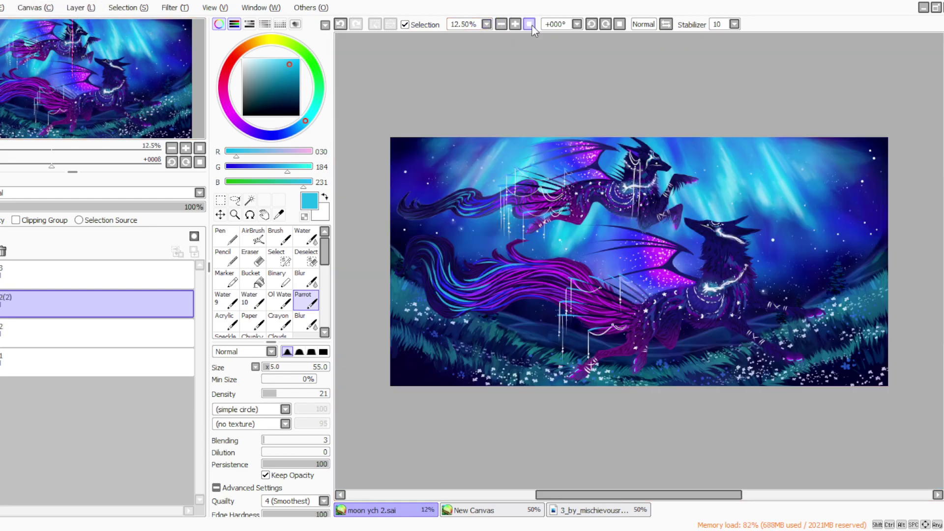
pyautogui.click(515, 23)
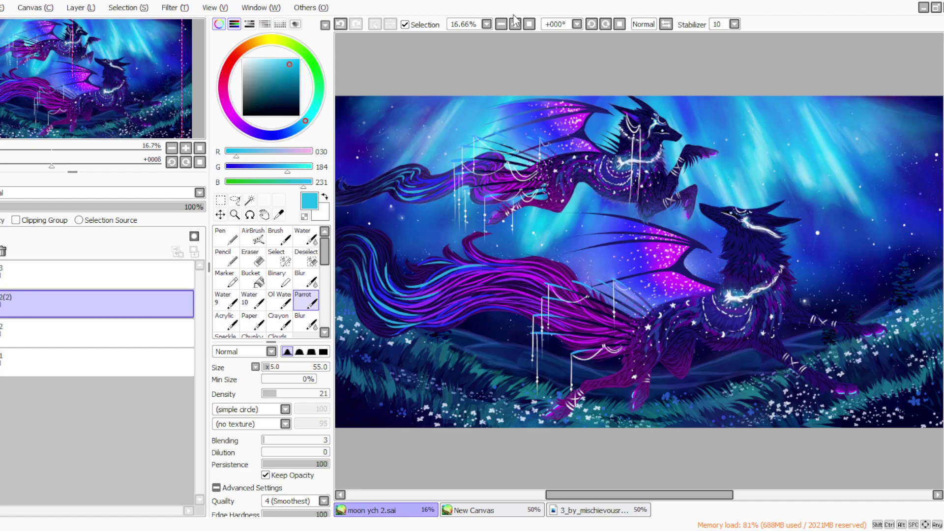
pyautogui.click(279, 215)
pyautogui.click(515, 24)
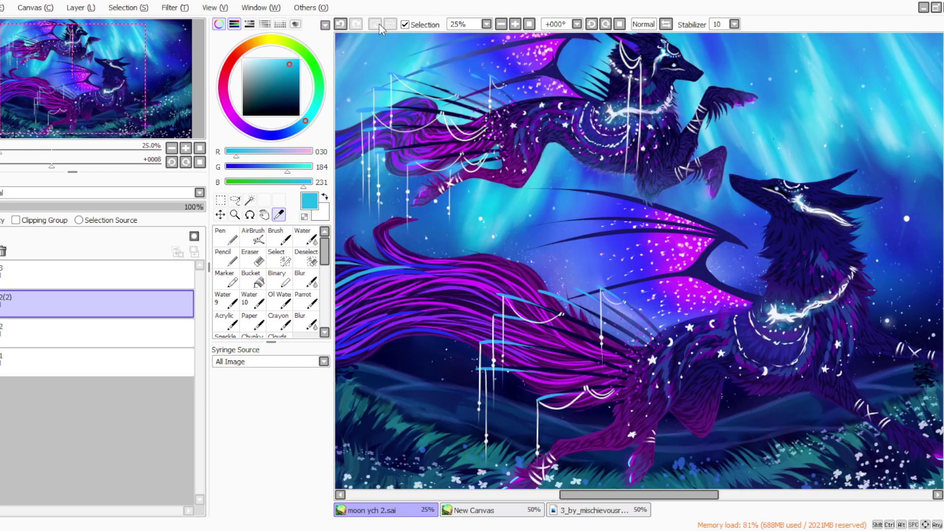
pyautogui.click(414, 72)
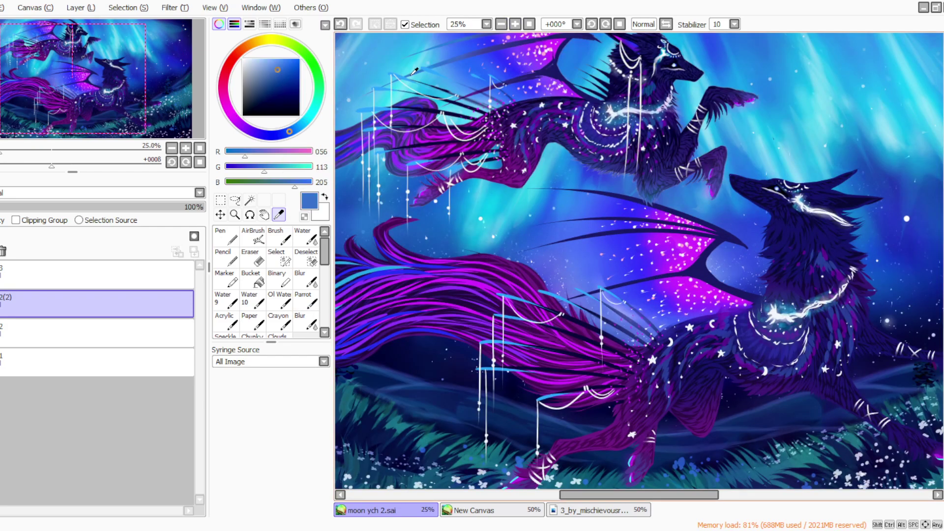
pyautogui.click(81, 8)
pyautogui.click(82, 21)
# Step: Set the Parrot brush to density 100 and size 30, and paint blue tips on the lower creature's wing ribs
pyautogui.click(306, 300)
pyautogui.moveTo(280, 395); pyautogui.dragTo(328, 394)
pyautogui.click(266, 370)
pyautogui.click(605, 25)
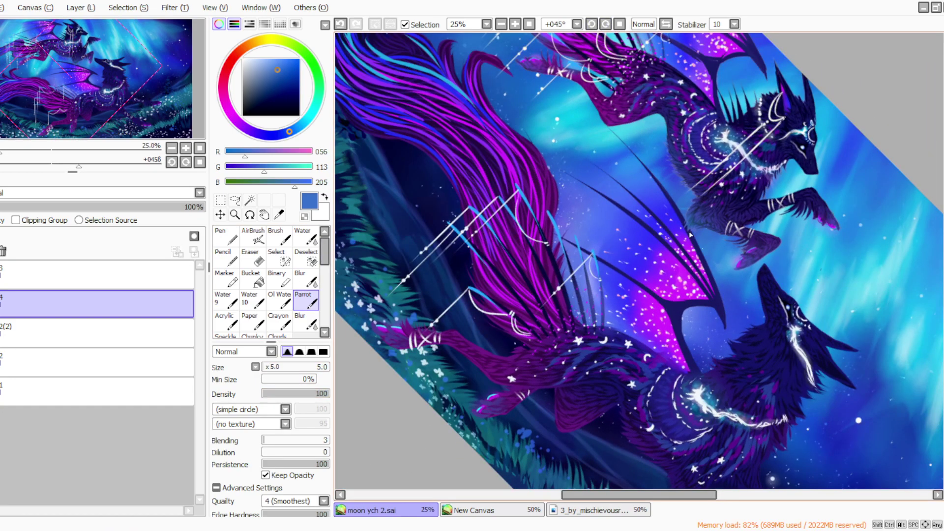
pyautogui.click(272, 367)
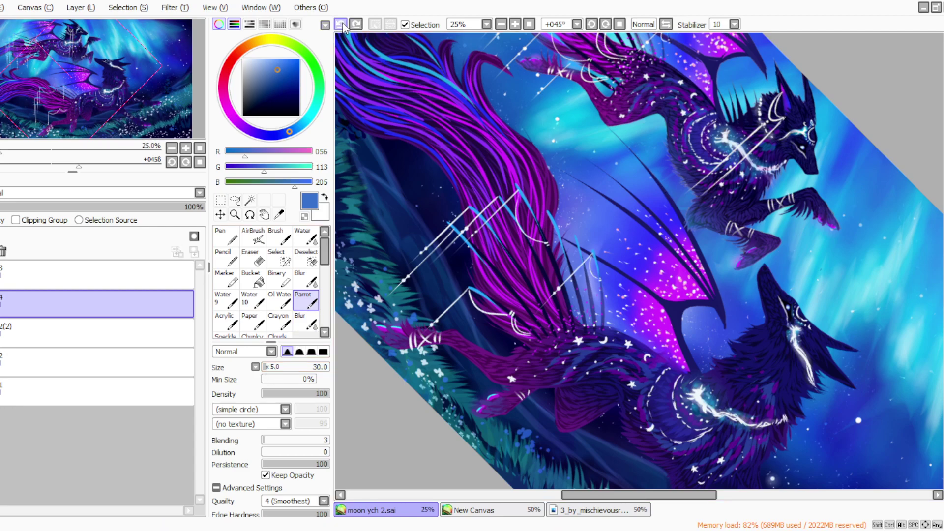
pyautogui.moveTo(610, 129); pyautogui.dragTo(671, 203)
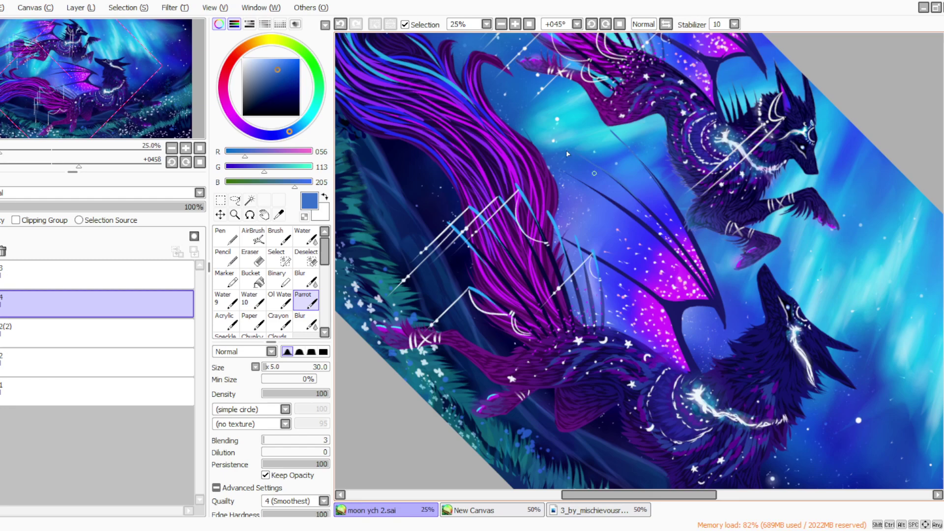
pyautogui.click(602, 25)
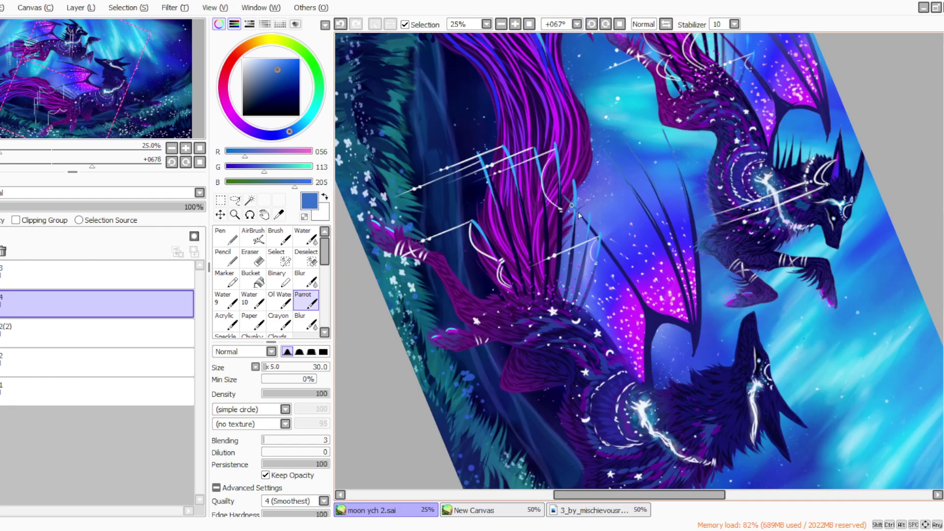
# Step: Fade the blue wing tips with the Eraser at size 165 and density 13, and merge the layer down
pyautogui.click(253, 258)
pyautogui.click(268, 367)
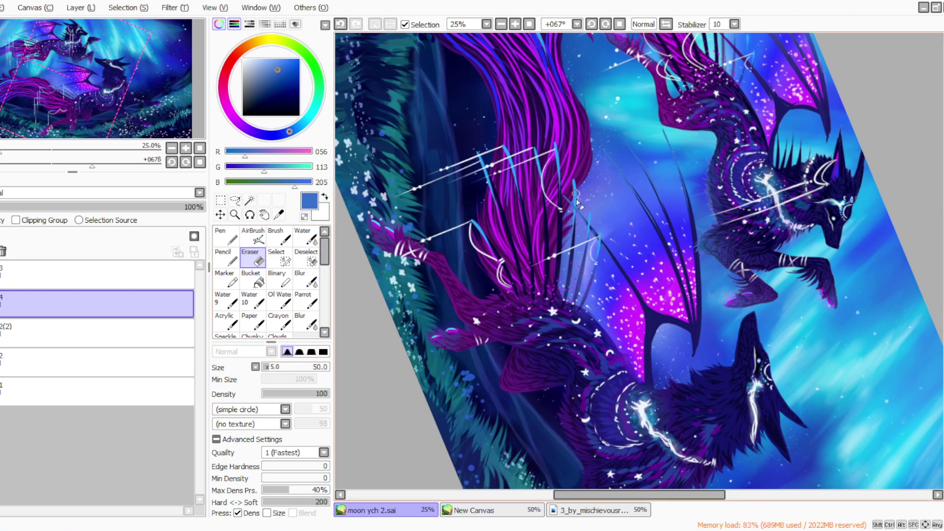
pyautogui.click(279, 393)
pyautogui.click(270, 394)
pyautogui.click(278, 367)
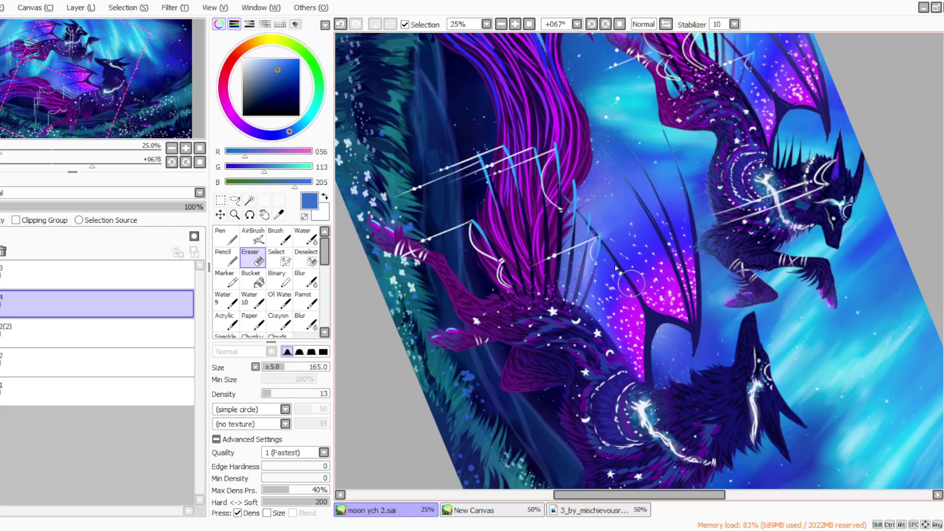
pyautogui.click(619, 24)
pyautogui.click(529, 24)
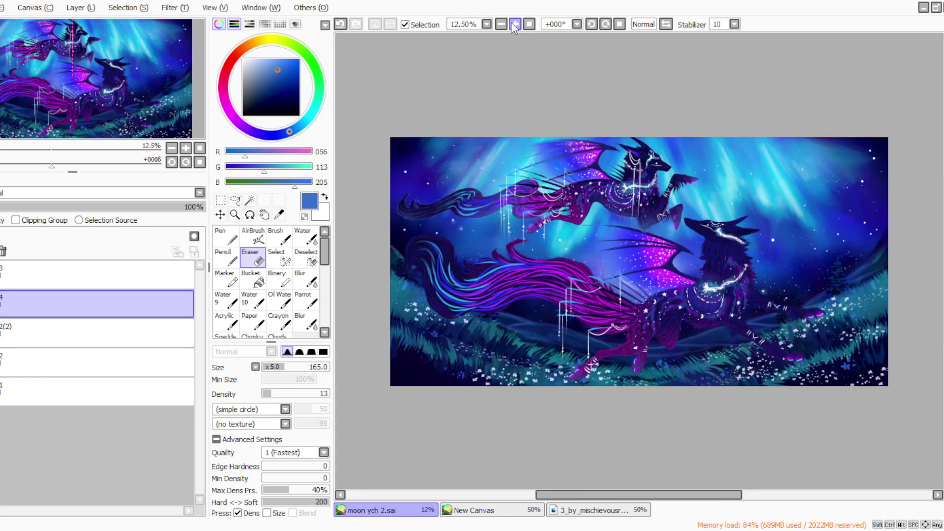
pyautogui.click(515, 24)
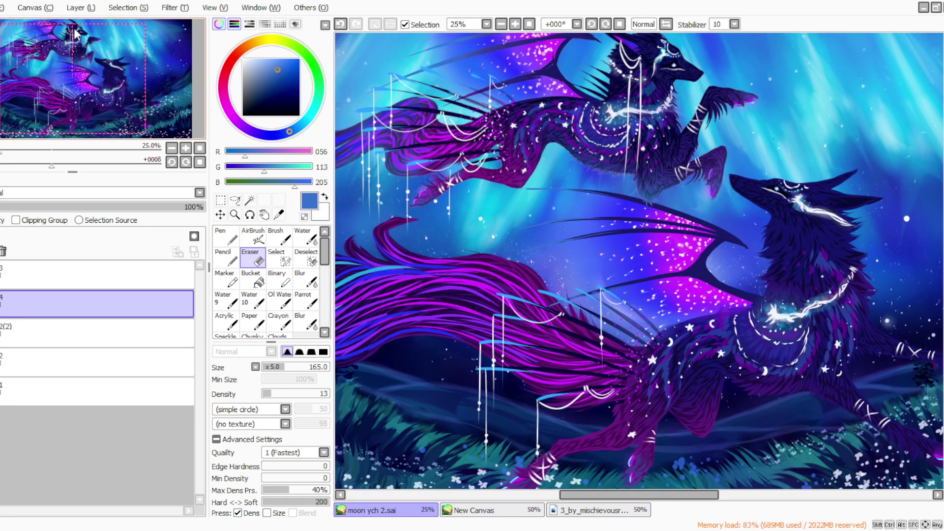
pyautogui.hotkey('ctrl', 'e')
# Step: Add a new layer and sample the bright blue from the upper creature's inner ear for the Parrot brush
pyautogui.click(529, 24)
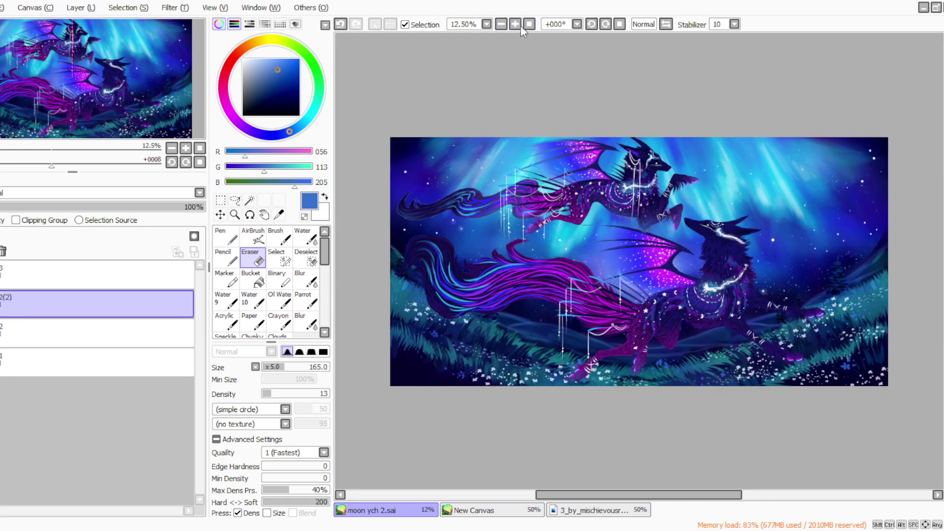
pyautogui.click(515, 24)
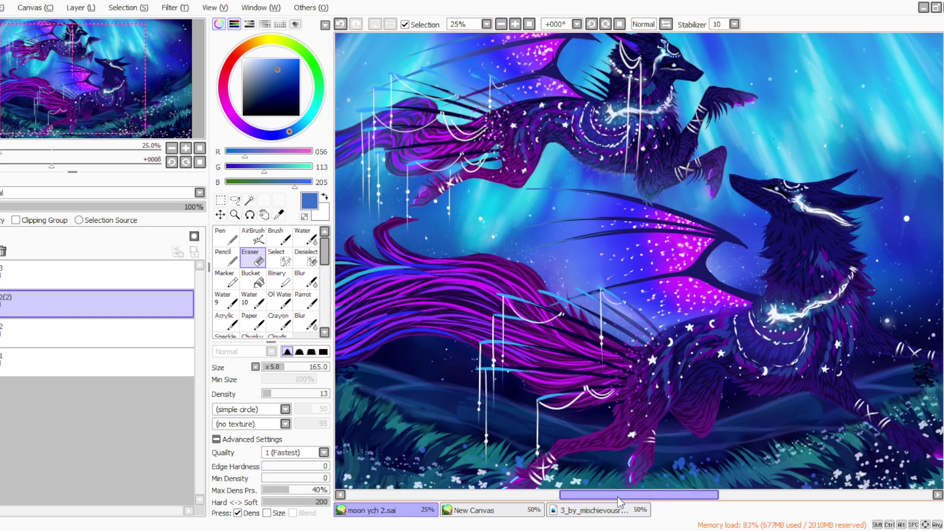
pyautogui.moveTo(639, 494); pyautogui.dragTo(680, 495)
pyautogui.click(81, 21)
pyautogui.moveTo(943, 261); pyautogui.dragTo(942, 233)
pyautogui.click(278, 215)
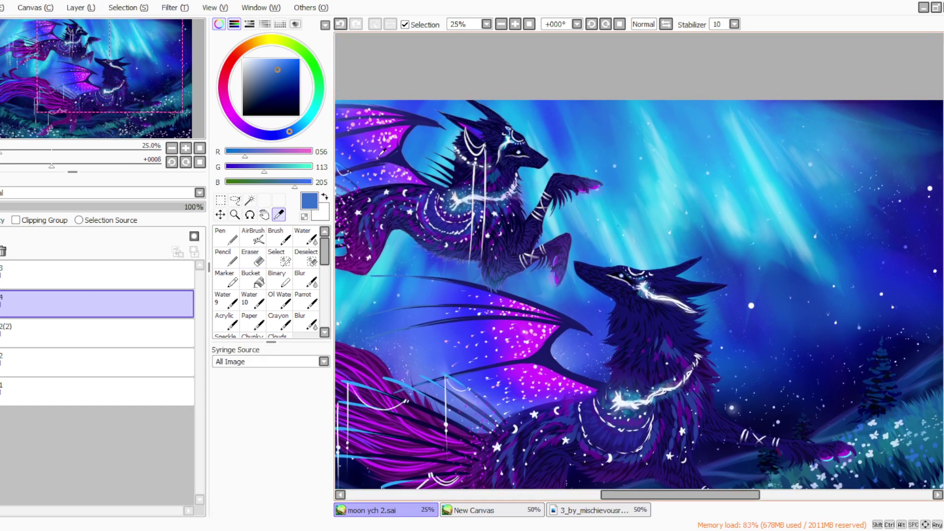
pyautogui.click(482, 129)
pyautogui.click(306, 301)
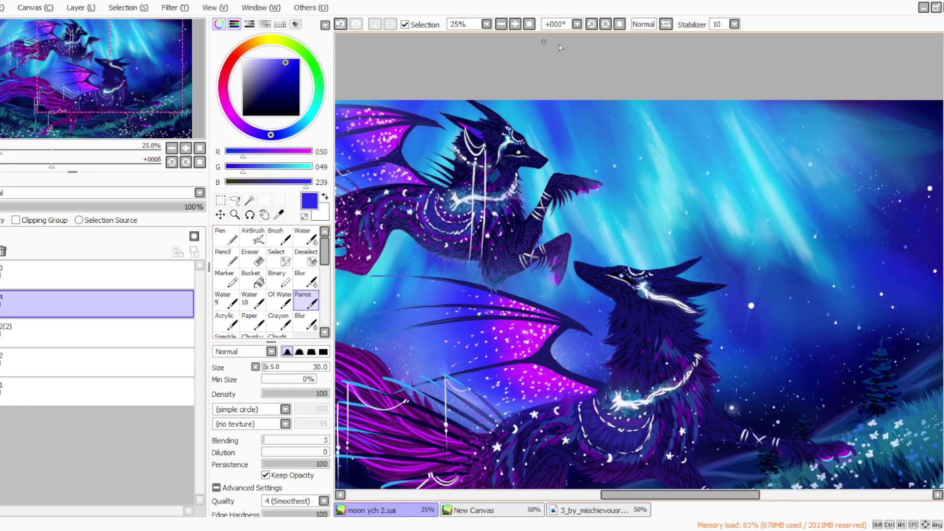
# Step: Paint the inside of the lower creature's ear bright blue with the size 30 Parrot brush
pyautogui.click(595, 25)
pyautogui.click(594, 26)
pyautogui.click(594, 26)
pyautogui.click(594, 27)
pyautogui.click(594, 26)
pyautogui.click(595, 27)
pyautogui.click(594, 26)
pyautogui.click(594, 26)
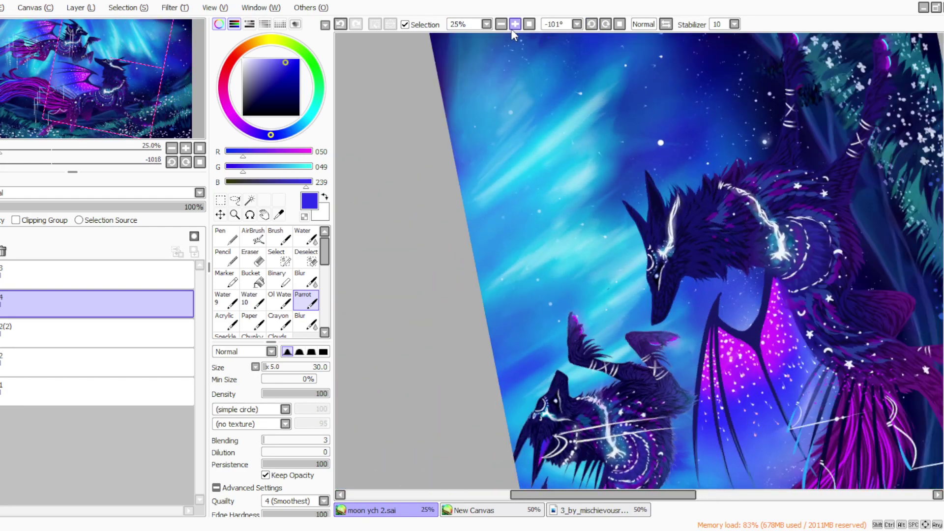
pyautogui.click(513, 27)
pyautogui.moveTo(673, 203)
pyautogui.mouseDown()
pyautogui.moveTo(672, 216)
pyautogui.moveTo(665, 197)
pyautogui.moveTo(673, 235)
pyautogui.moveTo(662, 215)
pyautogui.moveTo(636, 252)
pyautogui.mouseUp()
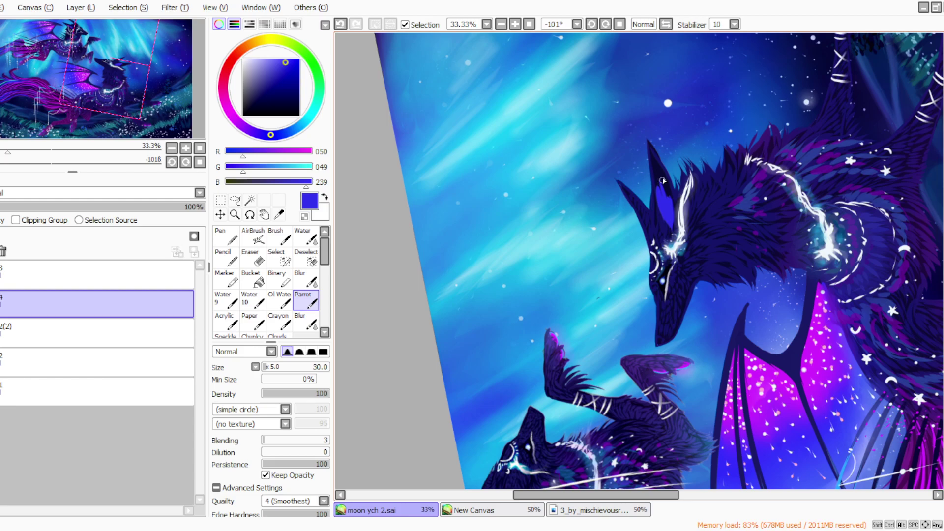
# Step: Sample the magenta of the upper creature's inner ear and paint it onto the tip of the lower creature's inner ear
pyautogui.press('alt')
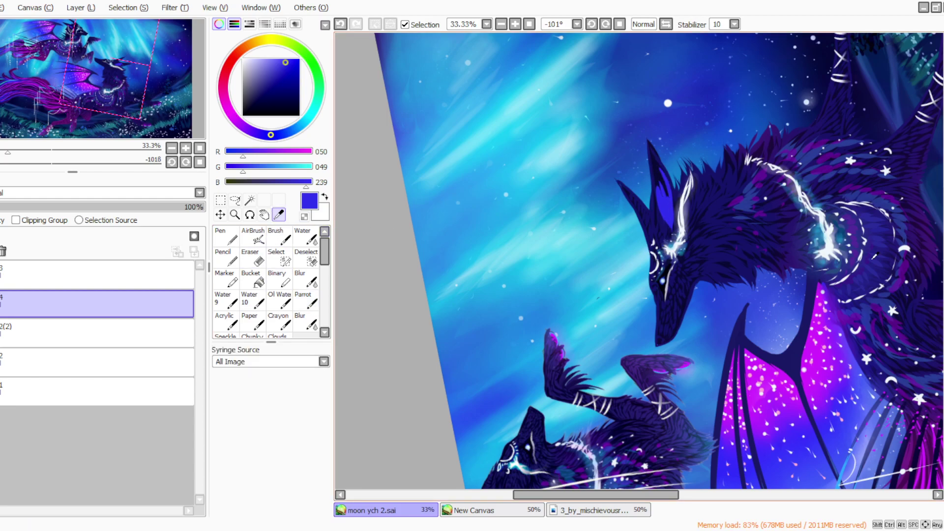
pyautogui.scroll(-3, 459, 302)
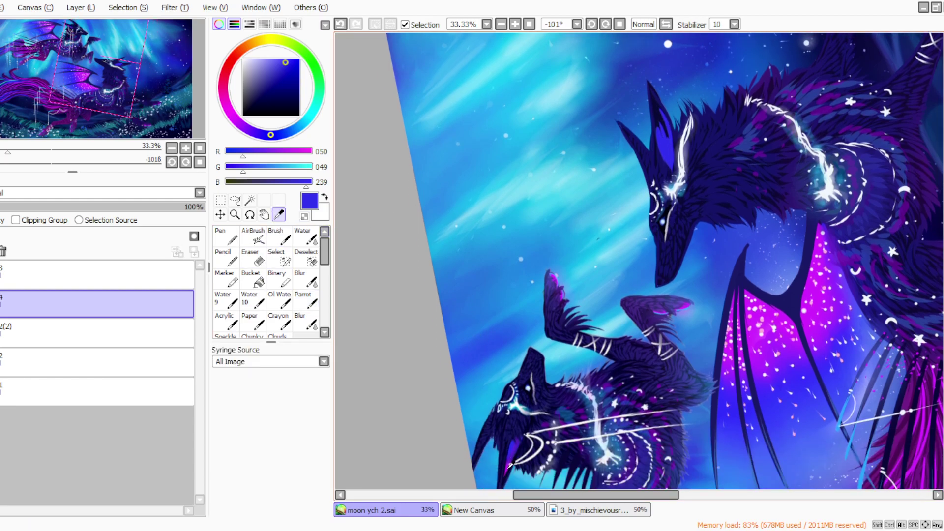
pyautogui.keyDown('alt'); pyautogui.click(511, 464); pyautogui.keyUp('alt')
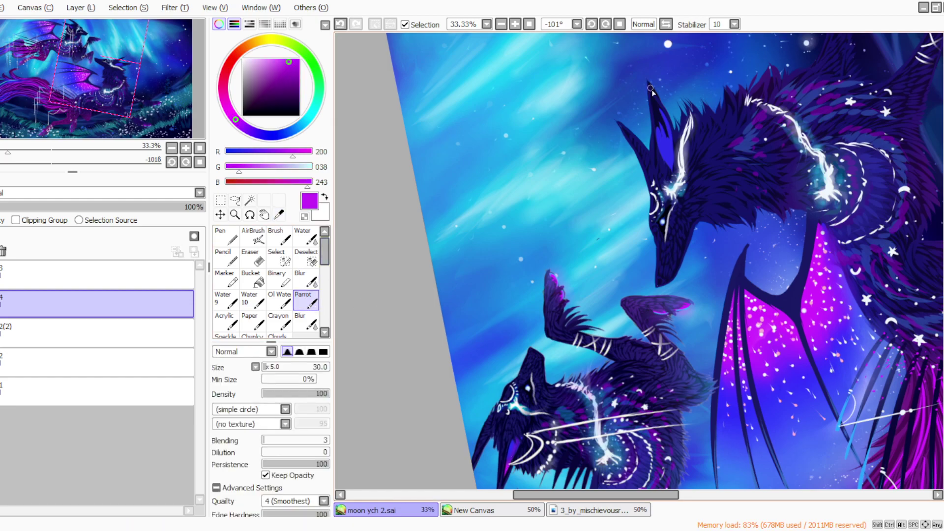
pyautogui.moveTo(659, 106); pyautogui.dragTo(660, 128)
# Step: Blend the magenta ear tip into the blue with the Blur brush at size 50
pyautogui.click(305, 277)
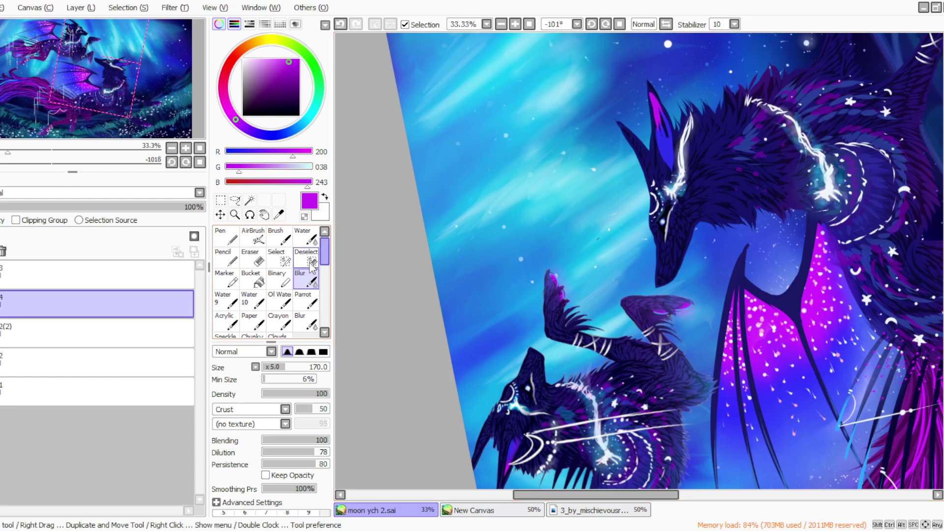
pyautogui.click(306, 300)
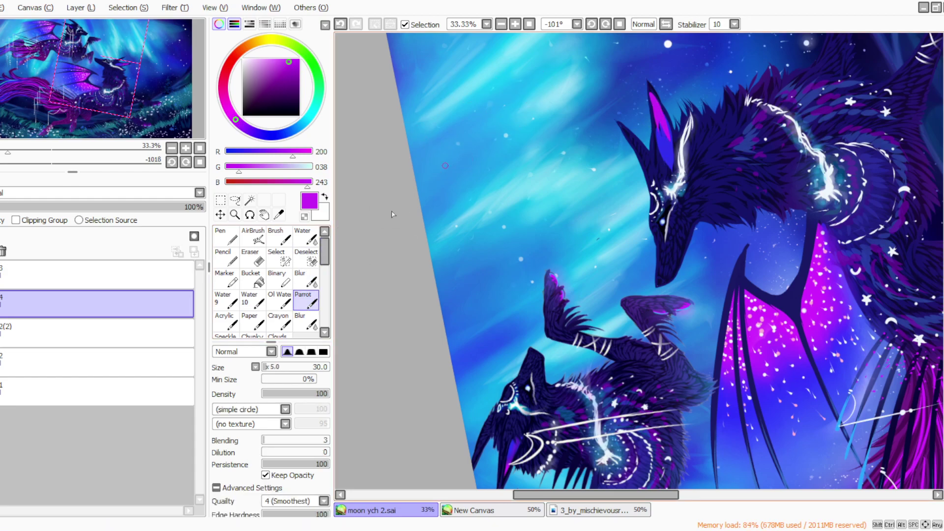
pyautogui.click(306, 280)
pyautogui.click(269, 367)
pyautogui.moveTo(666, 125)
pyautogui.mouseDown()
pyautogui.moveTo(669, 147)
pyautogui.moveTo(655, 105)
pyautogui.moveTo(663, 145)
pyautogui.moveTo(658, 122)
pyautogui.mouseUp()
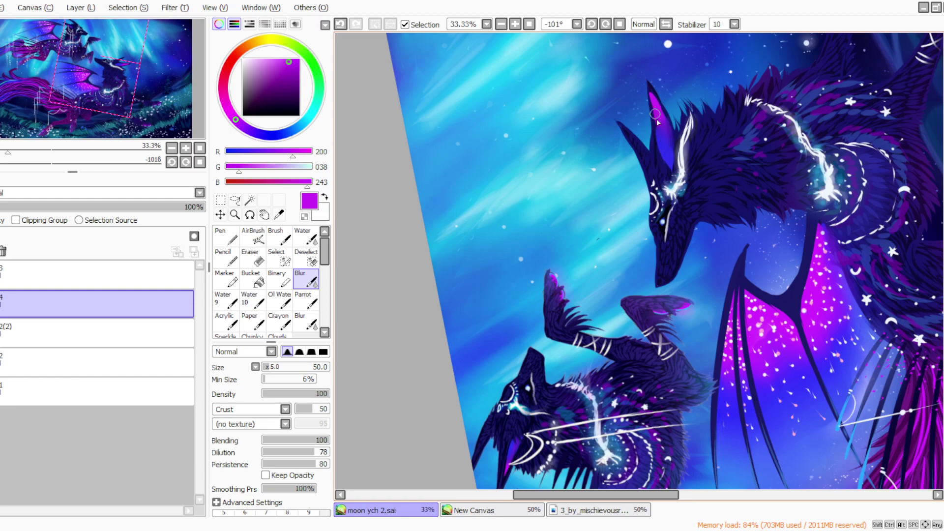
# Step: Fade the base of the inner ear color with the Eraser at size 70 and density 47, and merge the layer down
pyautogui.click(253, 257)
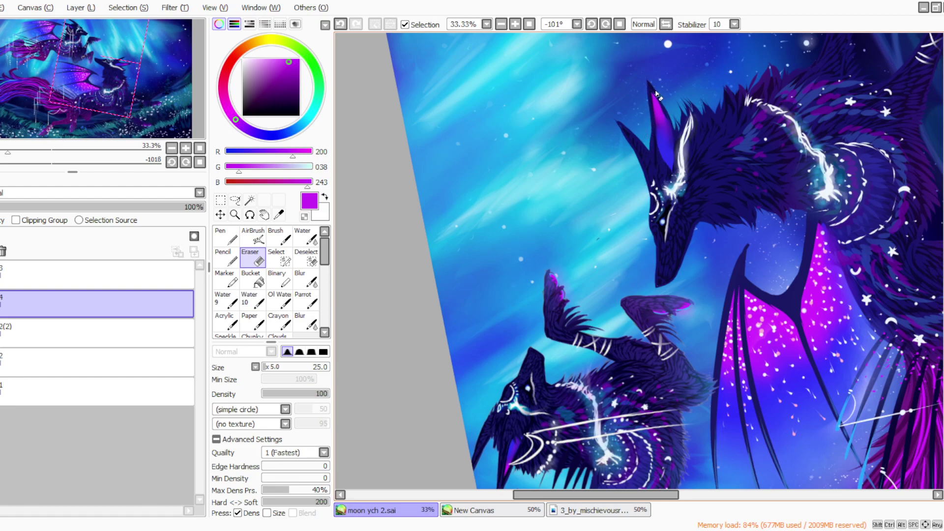
pyautogui.click(278, 393)
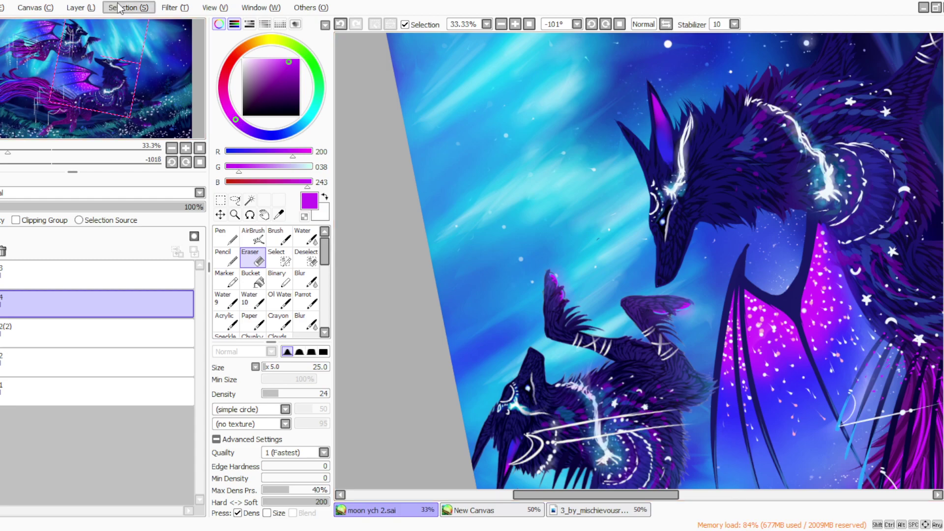
pyautogui.click(293, 393)
pyautogui.click(270, 367)
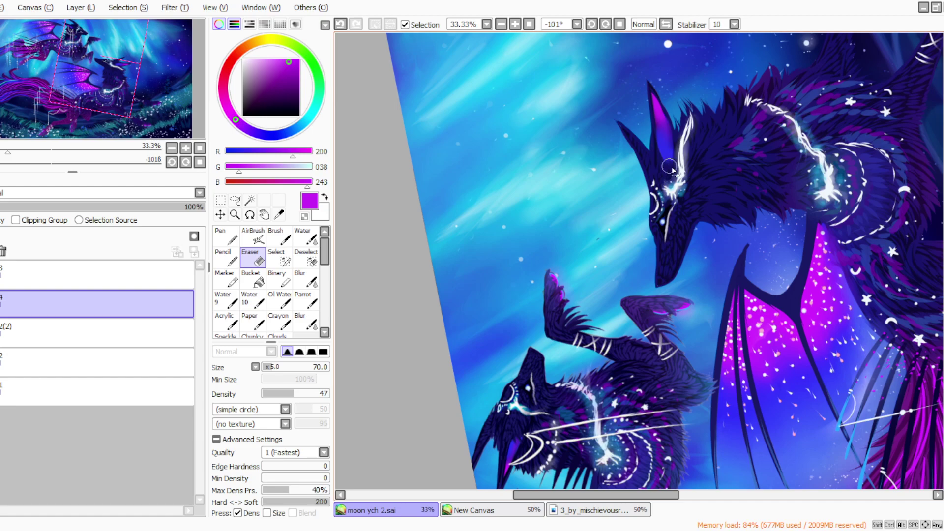
pyautogui.click(81, 8)
pyautogui.click(90, 114)
# Step: Sample the dark navy of the upper creature's back spines for the Parrot brush, and add a new layer
pyautogui.click(313, 306)
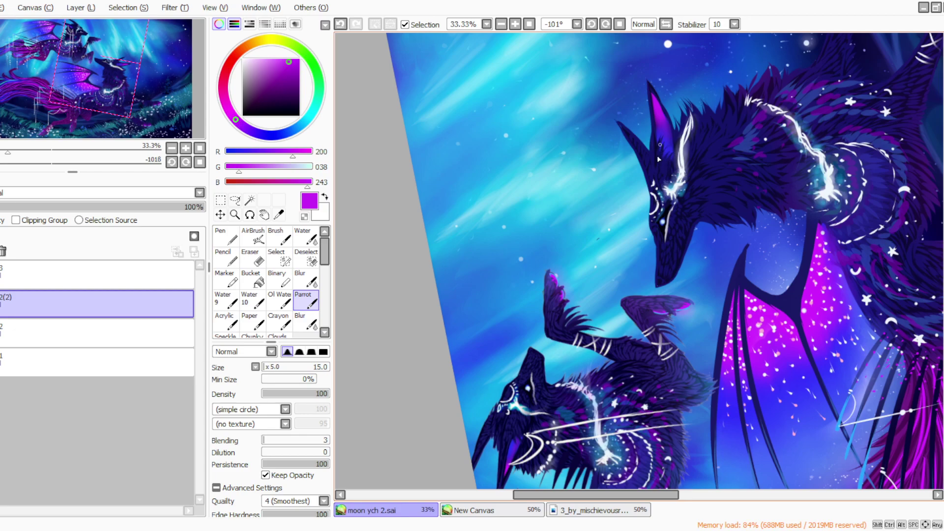
pyautogui.press('Home')
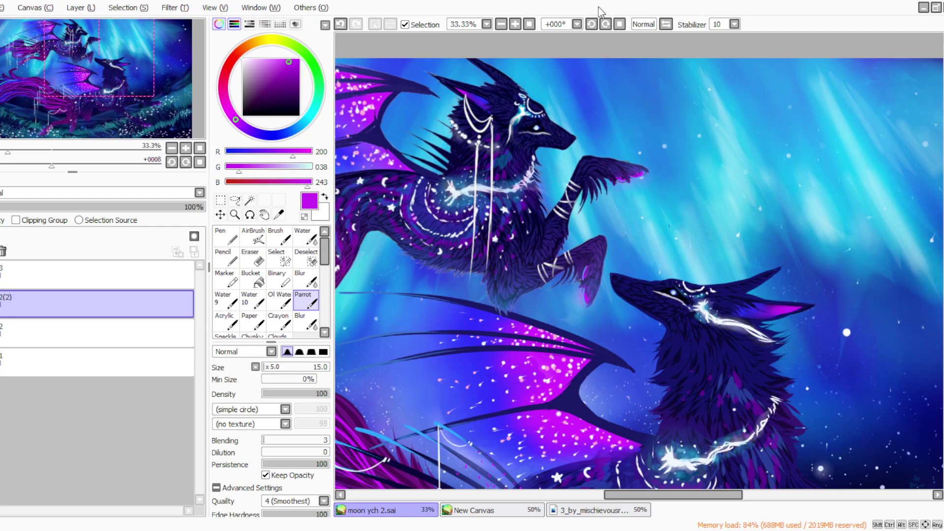
pyautogui.click(501, 24)
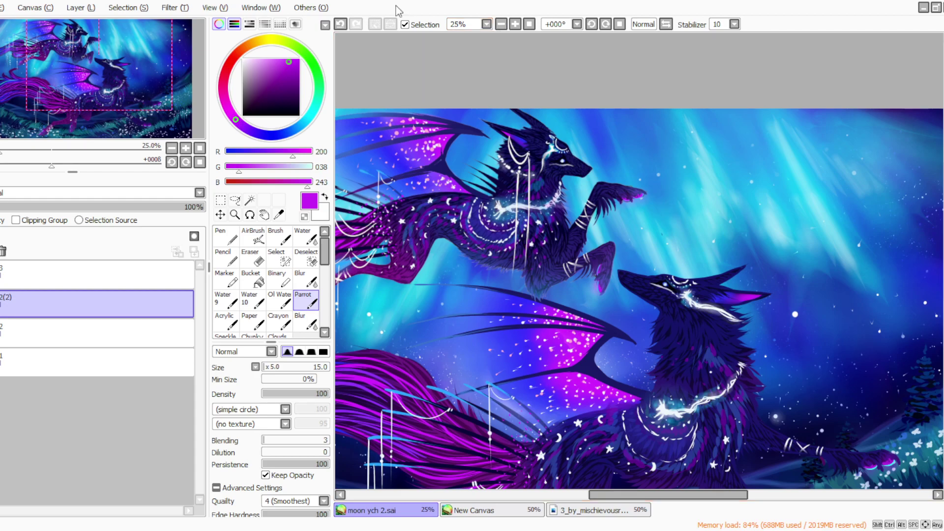
pyautogui.click(278, 215)
pyautogui.click(498, 178)
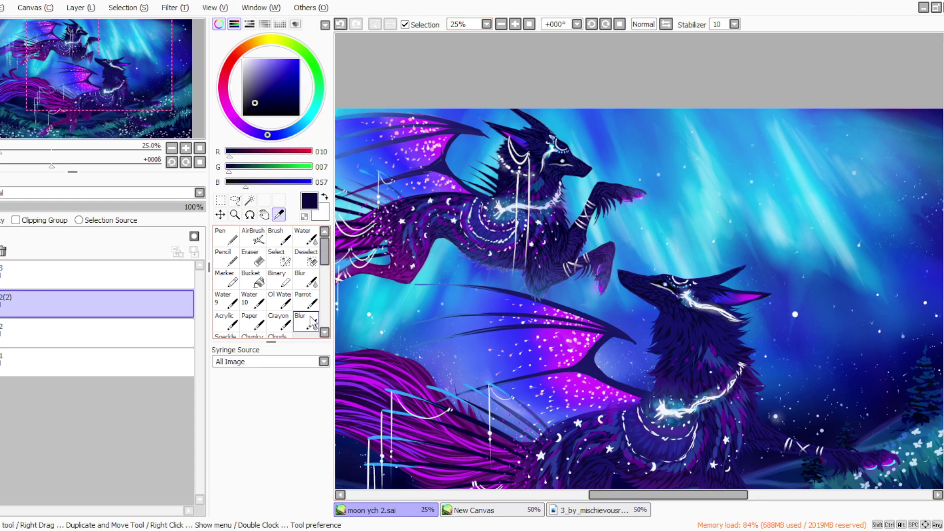
pyautogui.click(306, 301)
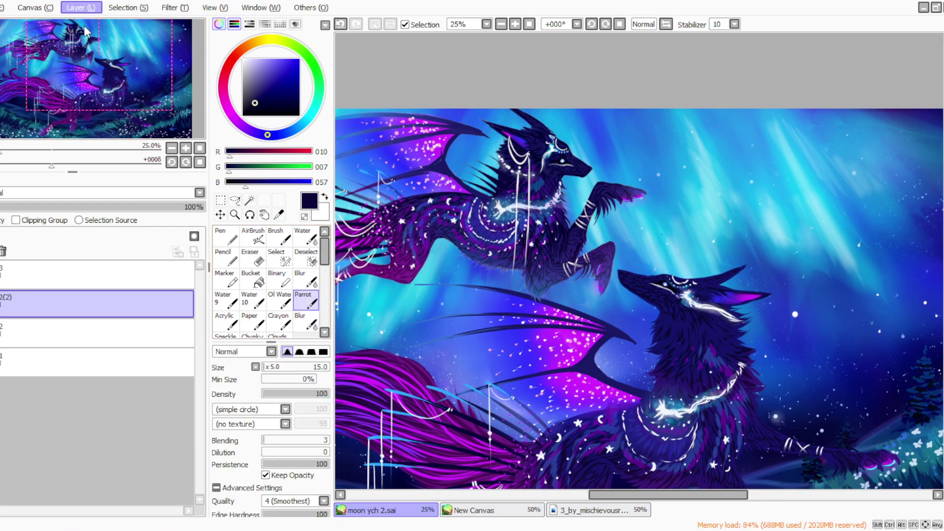
pyautogui.click(86, 31)
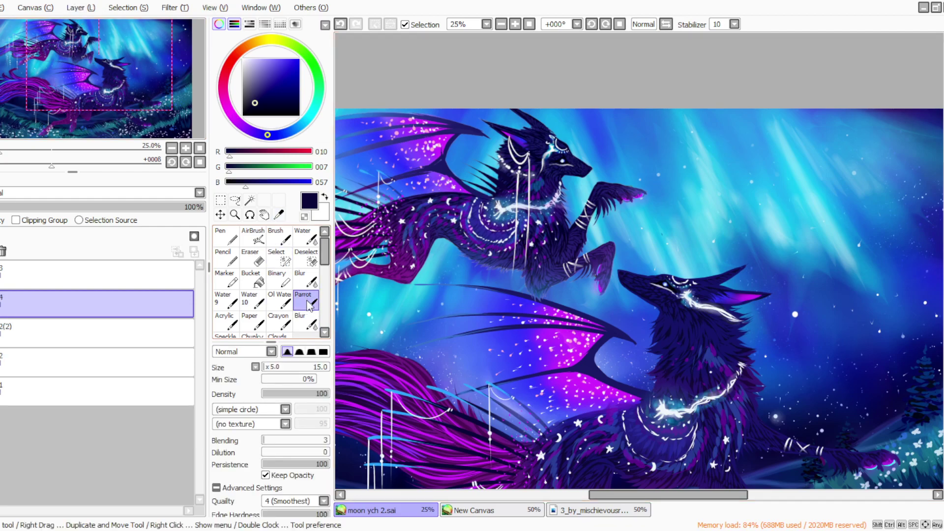
# Step: Paint a row of dark navy spines along the back of the lower creature's neck with the Parrot brush at size 45
pyautogui.click(609, 28)
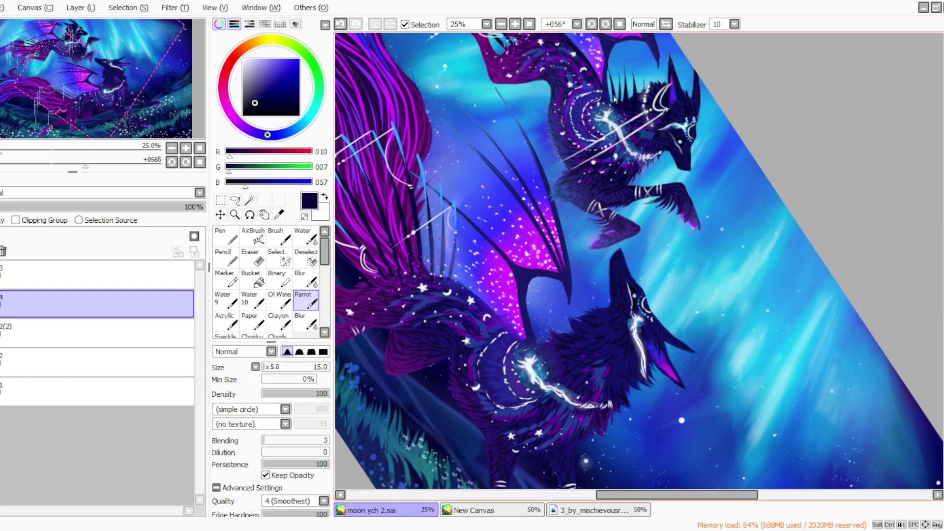
pyautogui.click(270, 367)
pyautogui.moveTo(555, 344); pyautogui.dragTo(540, 284)
pyautogui.moveTo(566, 344)
pyautogui.mouseDown()
pyautogui.moveTo(563, 318)
pyautogui.moveTo(575, 340)
pyautogui.moveTo(560, 295)
pyautogui.mouseUp()
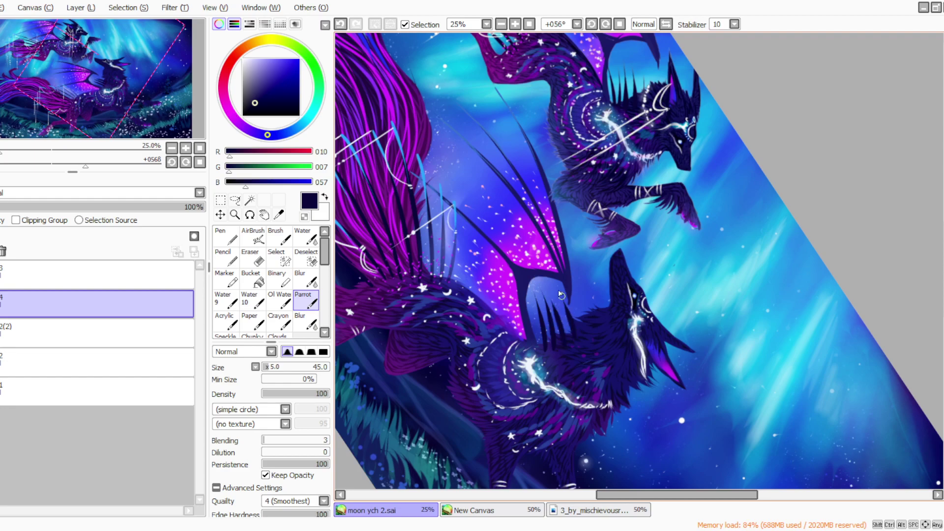
# Step: Move the spine layer below the lower creature's layer, and merge the creature's layer down into it
pyautogui.moveTo(24, 303); pyautogui.dragTo(24, 334)
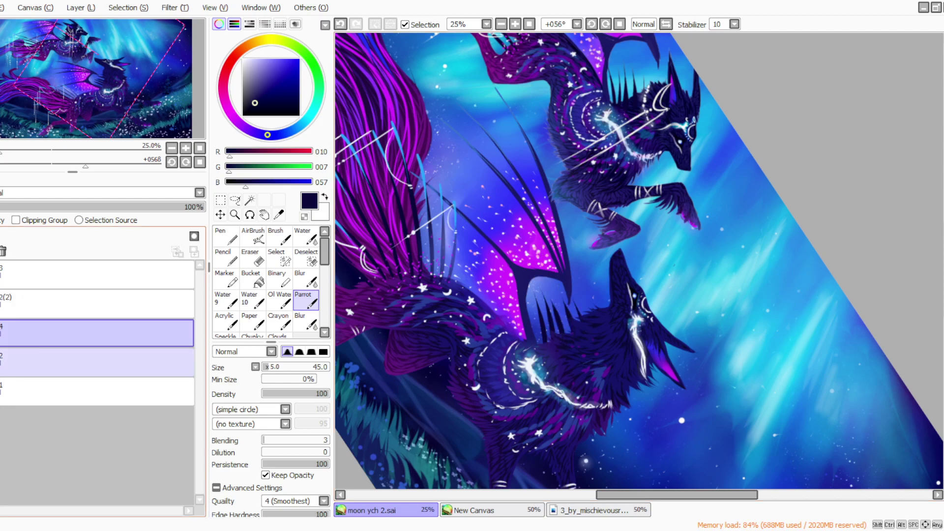
pyautogui.click(23, 303)
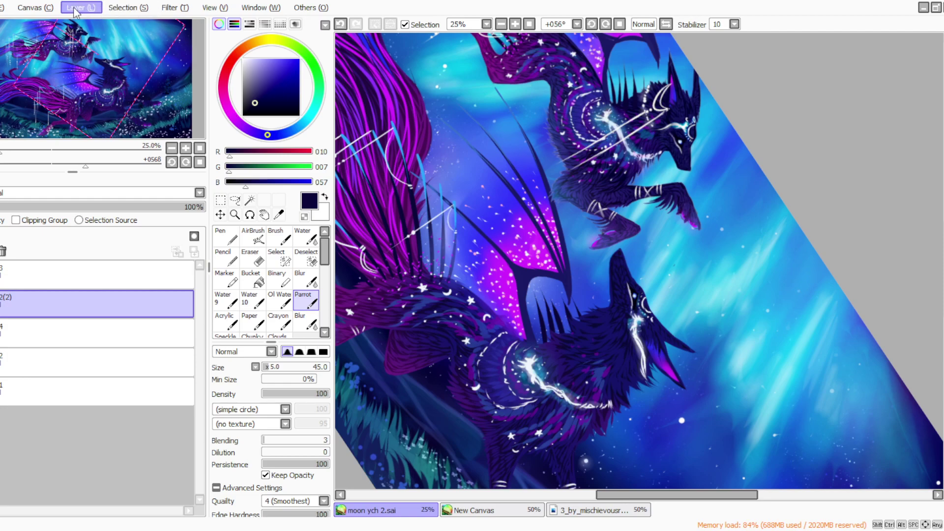
pyautogui.click(78, 125)
# Step: Sample a medium blue from the lower creature's neck fur, and add a new layer for fur strokes
pyautogui.click(527, 23)
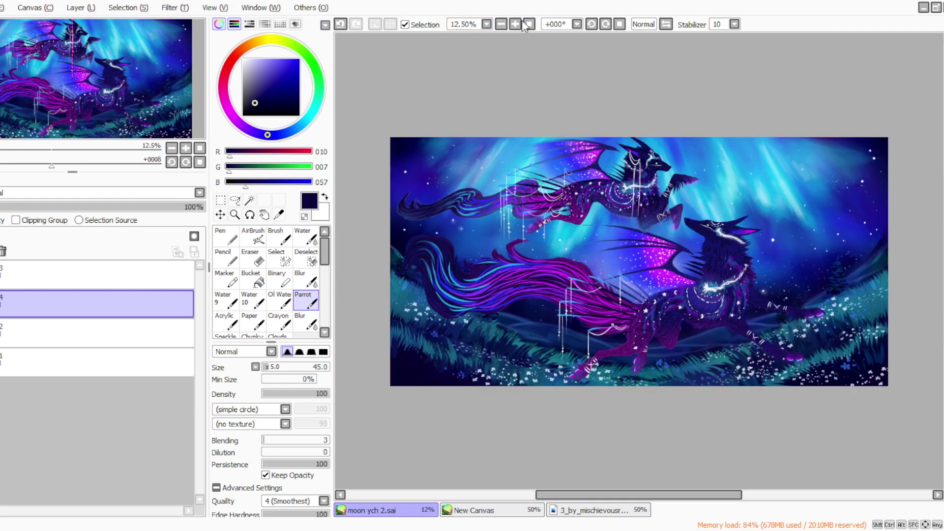
pyautogui.click(515, 24)
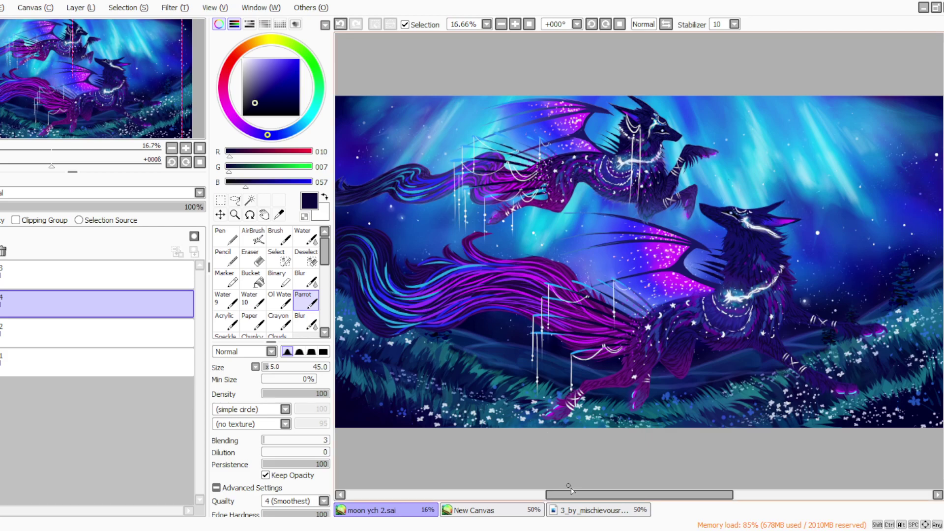
pyautogui.moveTo(570, 494); pyautogui.dragTo(614, 492)
pyautogui.click(515, 24)
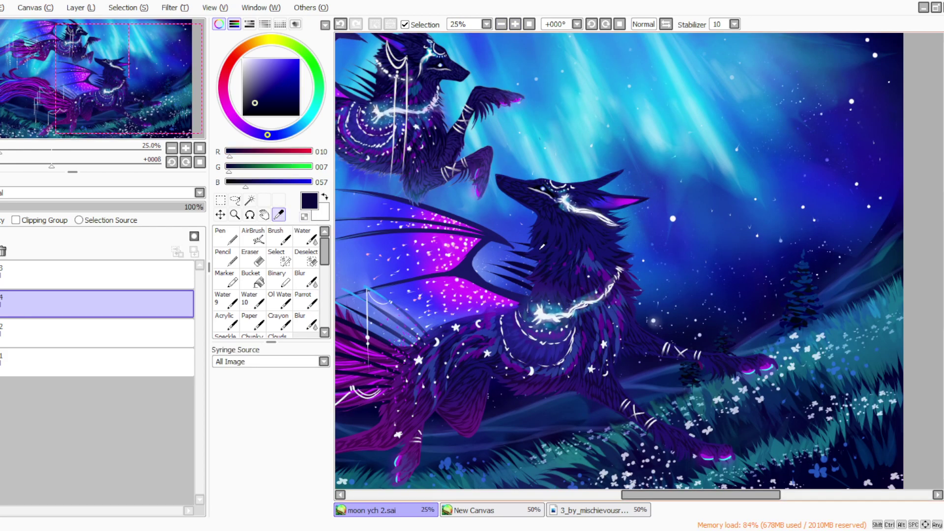
pyautogui.keyDown('alt'); pyautogui.click(587, 260); pyautogui.keyUp('alt')
pyautogui.click(81, 8)
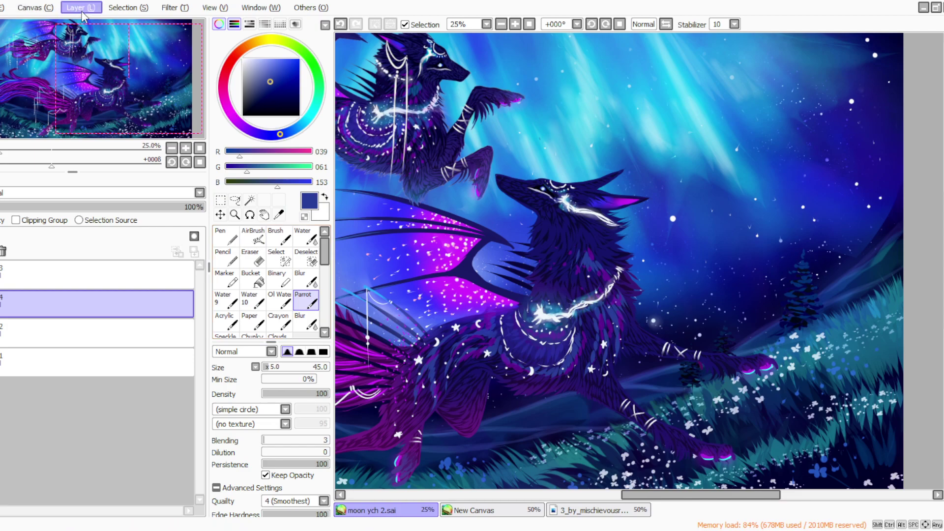
pyautogui.click(91, 23)
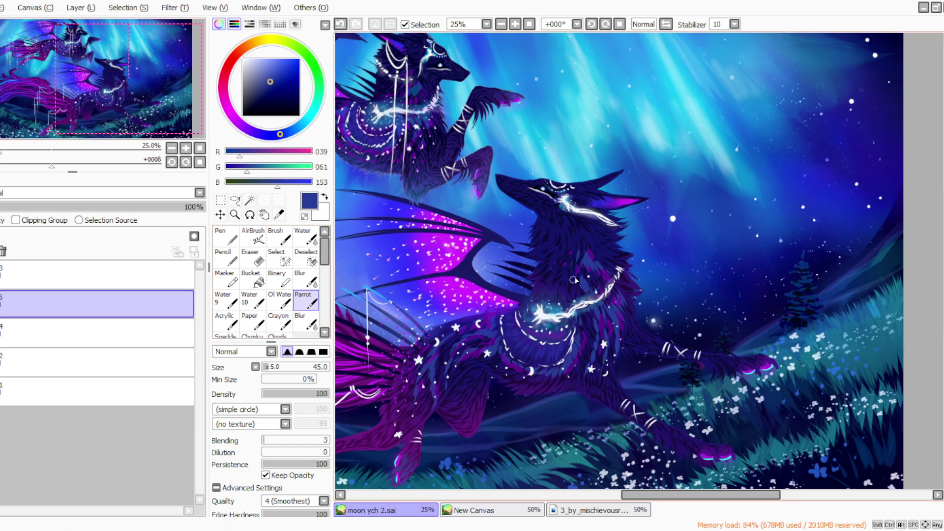
# Step: Sample purple fur tones and add colored fur strokes to the lower creature's neck with the Parrot brush at size 45
pyautogui.click(278, 215)
pyautogui.click(414, 100)
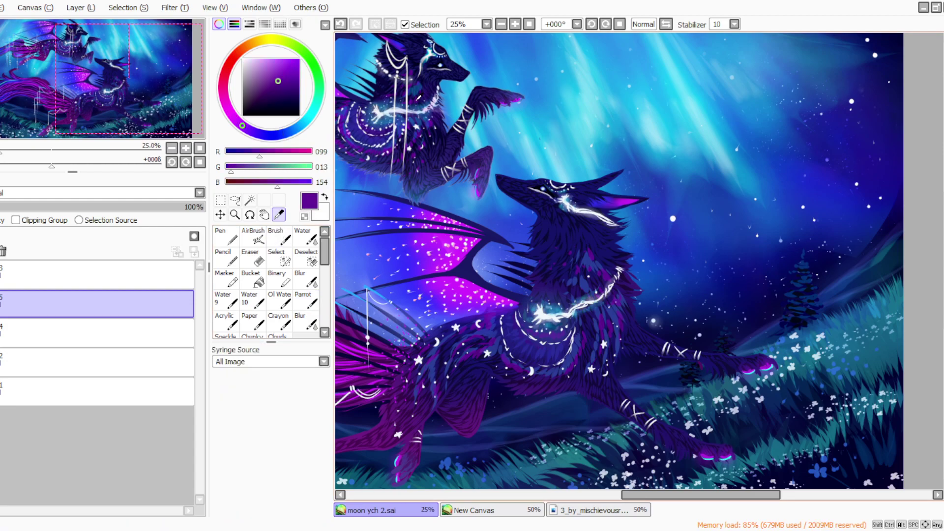
pyautogui.click(305, 286)
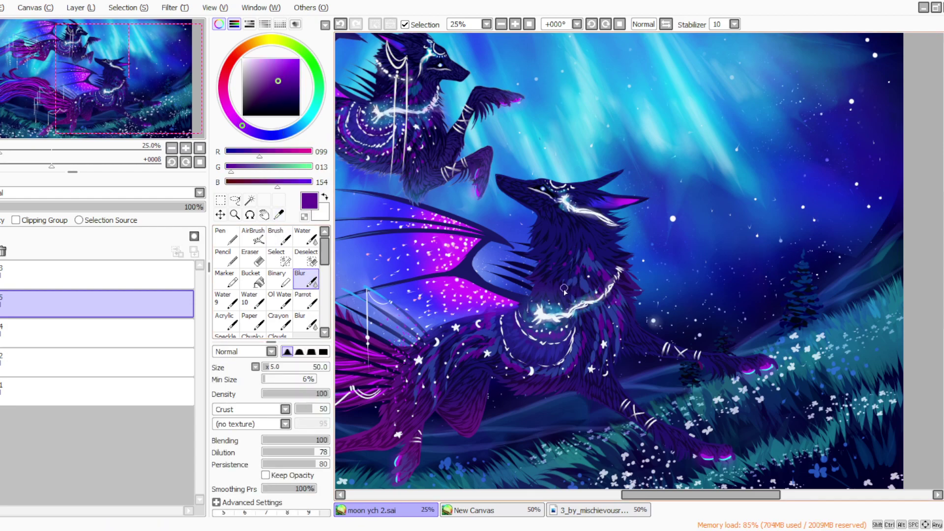
pyautogui.click(279, 215)
pyautogui.click(577, 246)
pyautogui.click(306, 279)
pyautogui.click(305, 300)
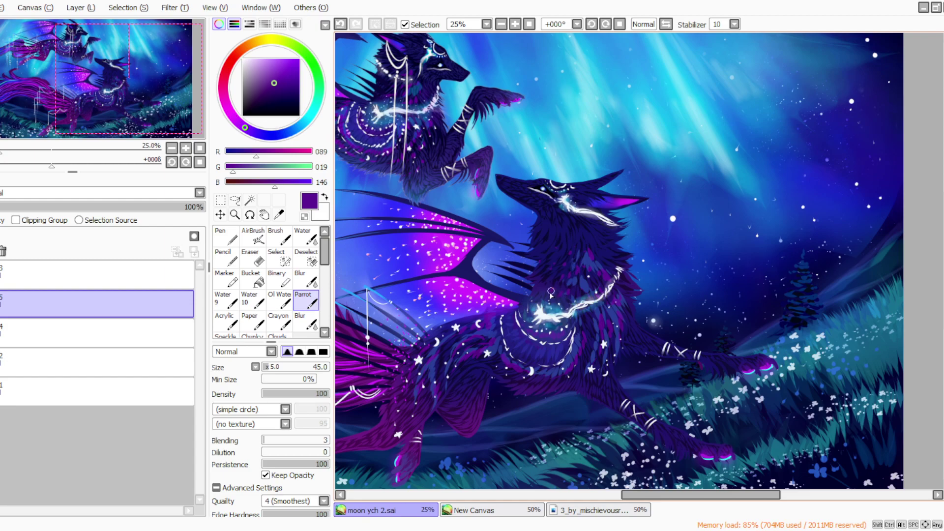
# Step: Lower the fur stroke layer's opacity to 75% and merge it down
pyautogui.click(146, 207)
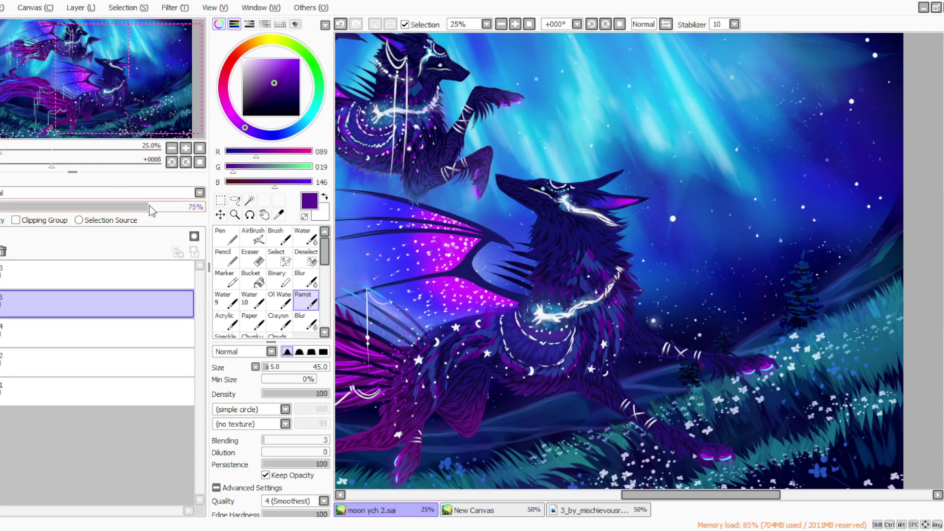
pyautogui.hotkey('ctrl', 'e')
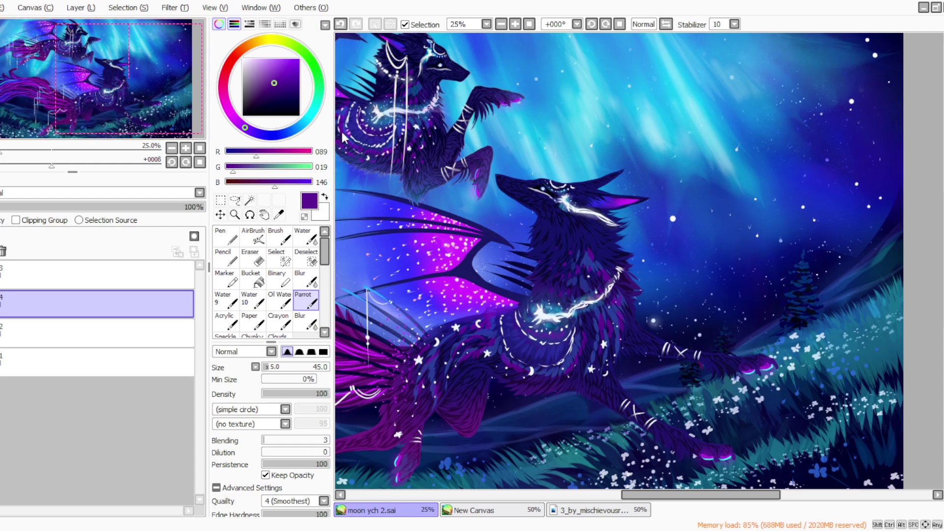
# Step: Sample the off-white of the upper creature's hanging strands for the Parrot brush, and add a new layer
pyautogui.moveTo(630, 494); pyautogui.dragTo(612, 497)
pyautogui.click(277, 214)
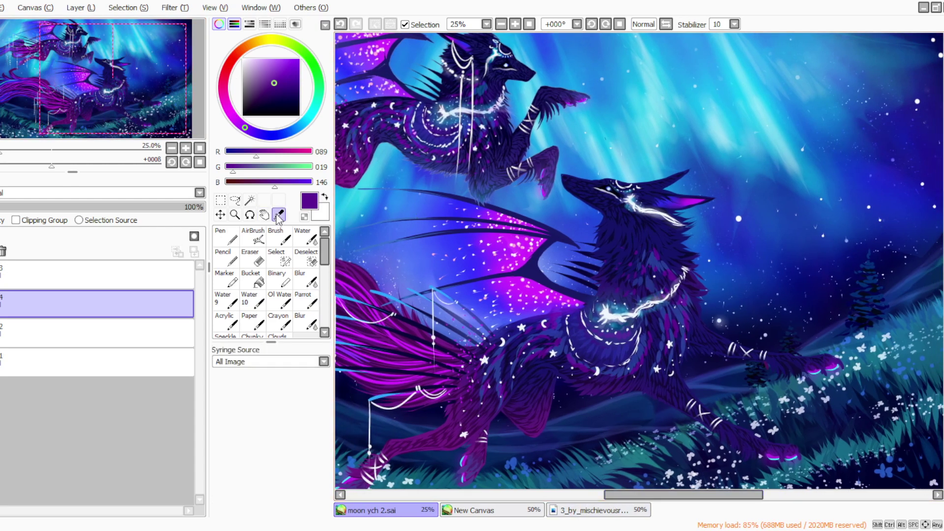
pyautogui.click(461, 92)
pyautogui.click(301, 300)
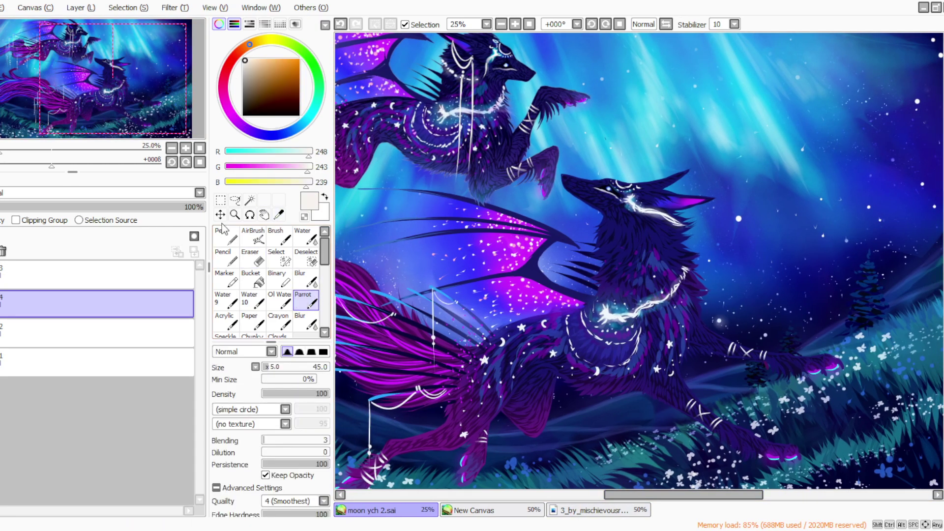
pyautogui.click(80, 8)
pyautogui.click(79, 19)
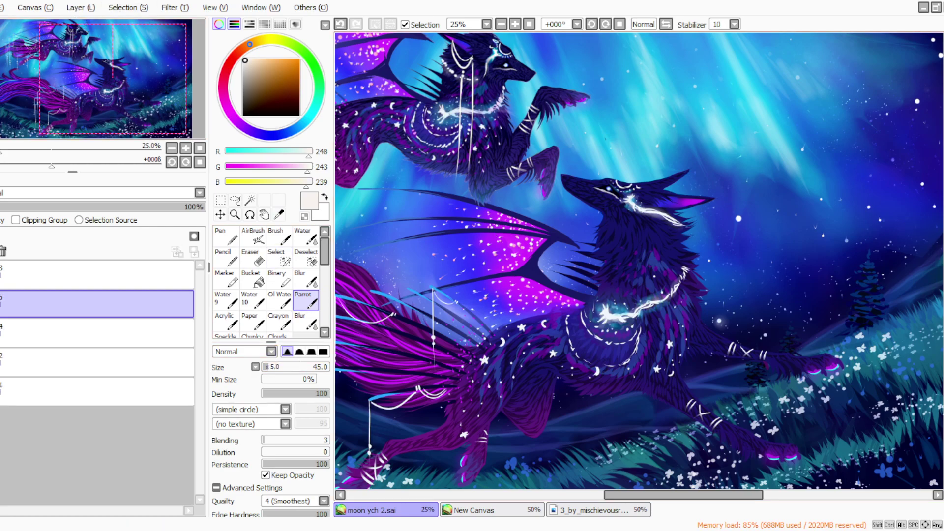
# Step: Paint off-white looped strands below the lower creature's ear, clean them with the Eraser, and hang a long vertical strand down the neck
pyautogui.scroll(1, 806, 236)
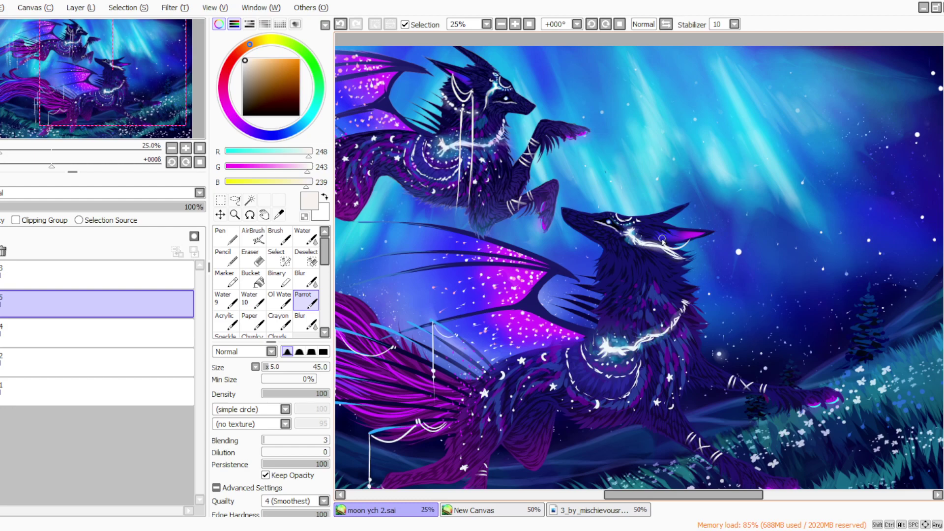
pyautogui.moveTo(691, 241); pyautogui.dragTo(661, 248)
pyautogui.click(253, 258)
pyautogui.moveTo(689, 254)
pyautogui.mouseDown()
pyautogui.moveTo(661, 261)
pyautogui.moveTo(639, 233)
pyautogui.moveTo(654, 261)
pyautogui.moveTo(644, 241)
pyautogui.moveTo(690, 244)
pyautogui.moveTo(682, 262)
pyautogui.moveTo(641, 243)
pyautogui.mouseUp()
pyautogui.click(306, 300)
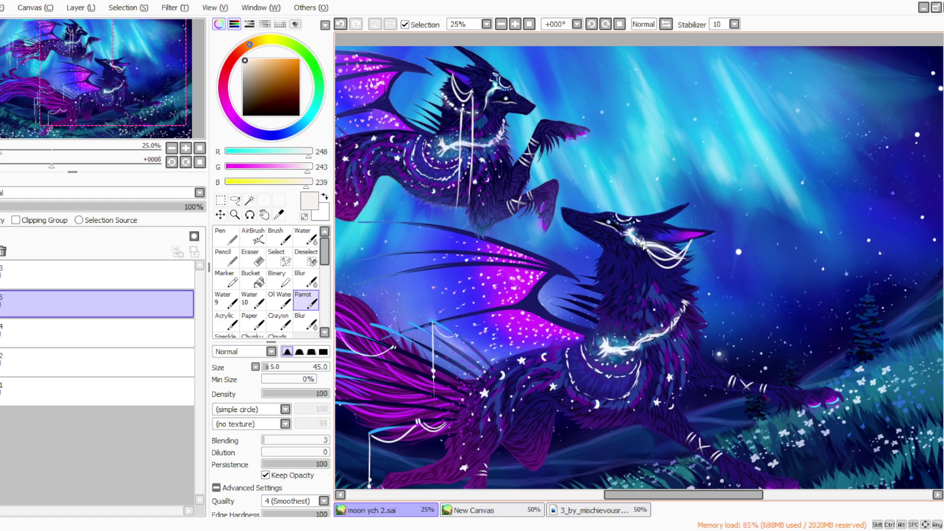
pyautogui.moveTo(642, 252); pyautogui.dragTo(644, 413)
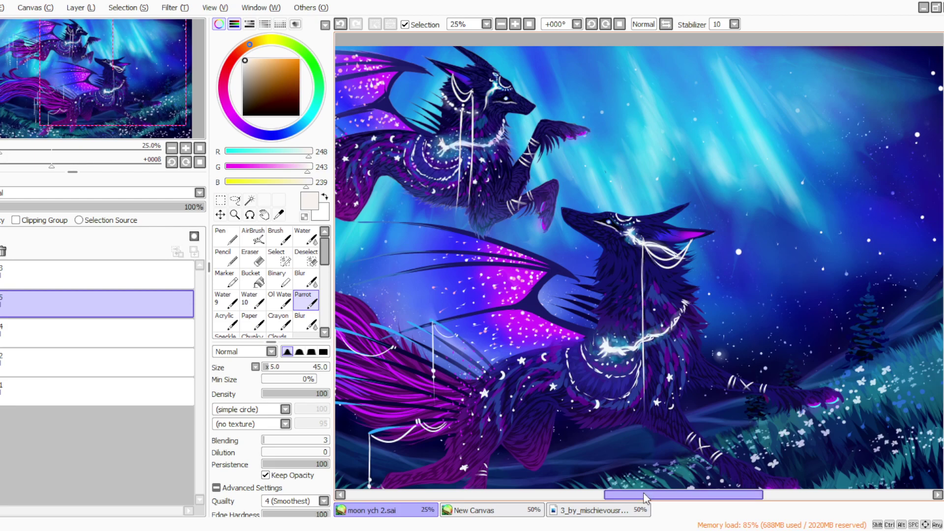
# Step: Undo the long neck strand and repaint it as a straight off-white vertical line from beneath the lower creature's ear down to its chest
pyautogui.click(528, 27)
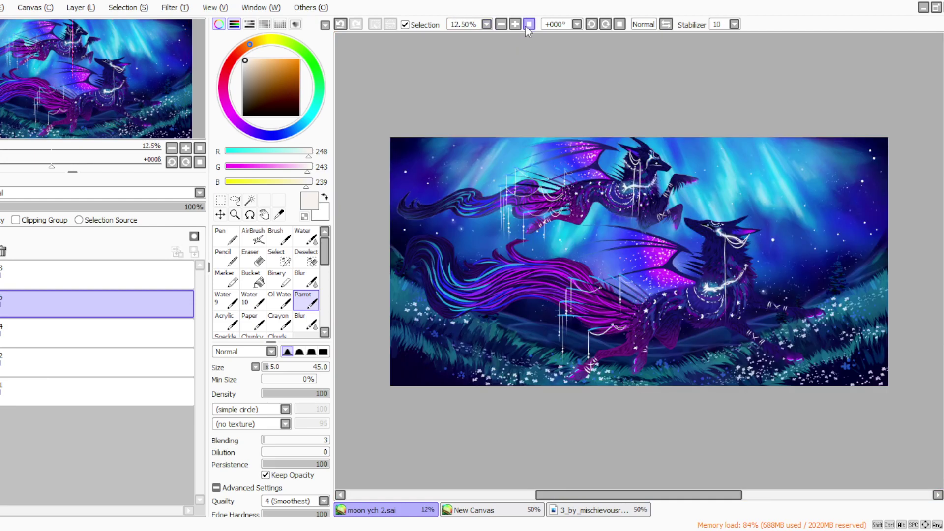
pyautogui.moveTo(576, 495); pyautogui.dragTo(609, 495)
pyautogui.click(515, 25)
pyautogui.click(515, 24)
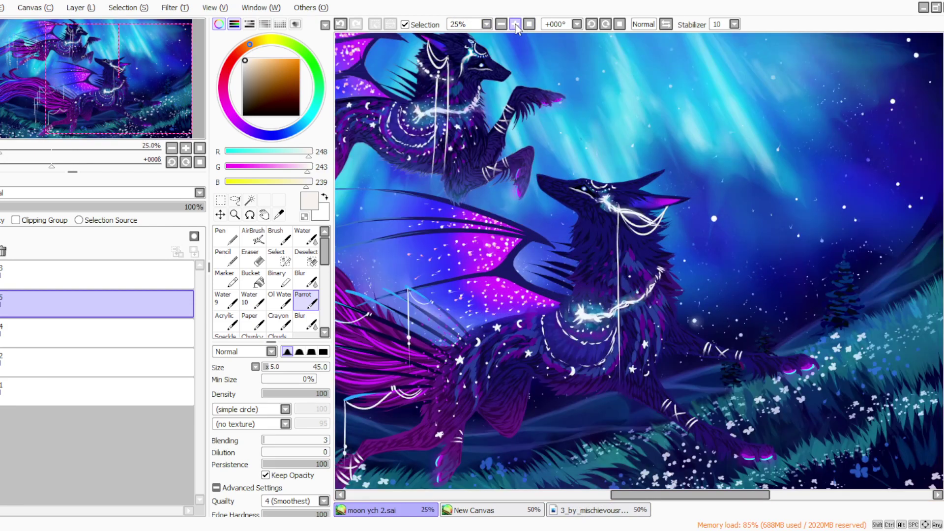
pyautogui.click(515, 25)
pyautogui.click(341, 24)
pyautogui.click(341, 25)
pyautogui.moveTo(611, 211); pyautogui.dragTo(612, 300)
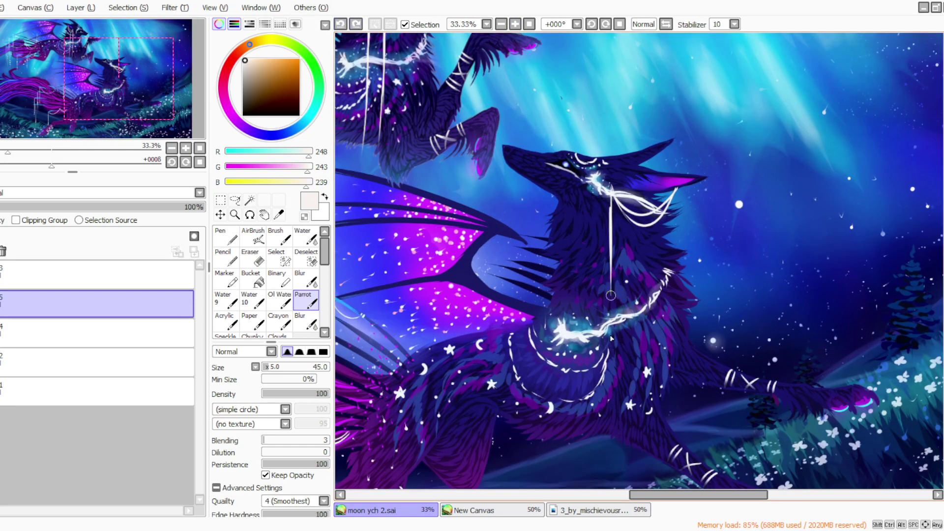
pyautogui.click(342, 25)
pyautogui.moveTo(611, 197); pyautogui.dragTo(611, 396)
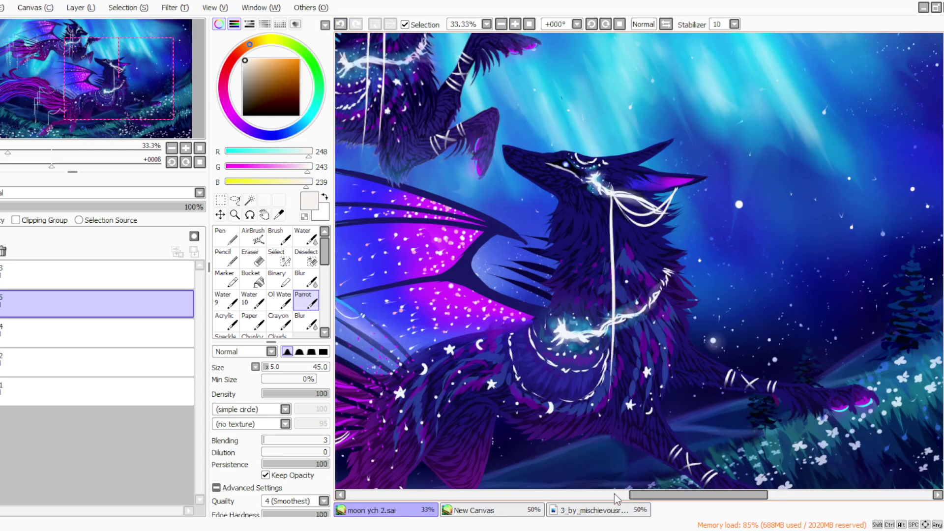
# Step: Paint a second off-white vertical strand with small beads beside the first on the lower creature's neck, undoing and repainting its line
pyautogui.moveTo(943, 265); pyautogui.dragTo(943, 248)
pyautogui.click(643, 258)
pyautogui.click(643, 262)
pyautogui.click(344, 26)
pyautogui.click(643, 262)
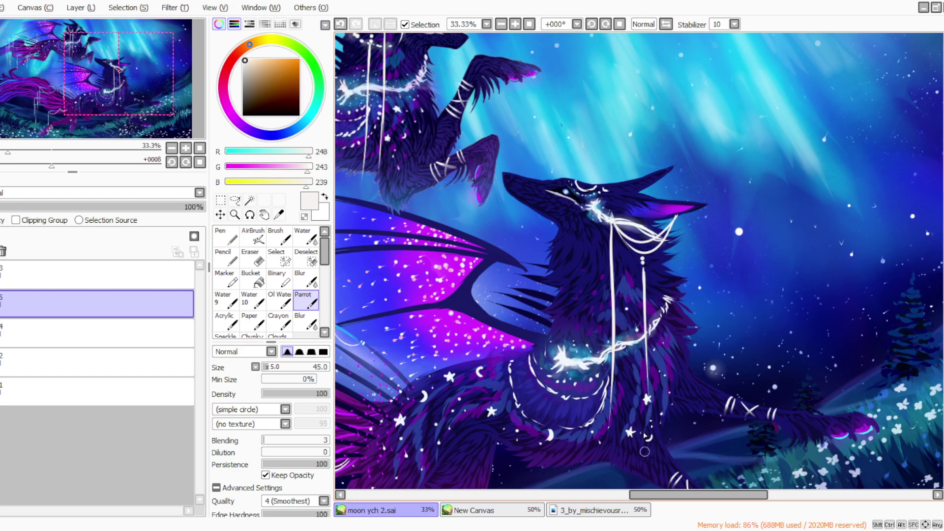
pyautogui.click(501, 24)
pyautogui.click(515, 24)
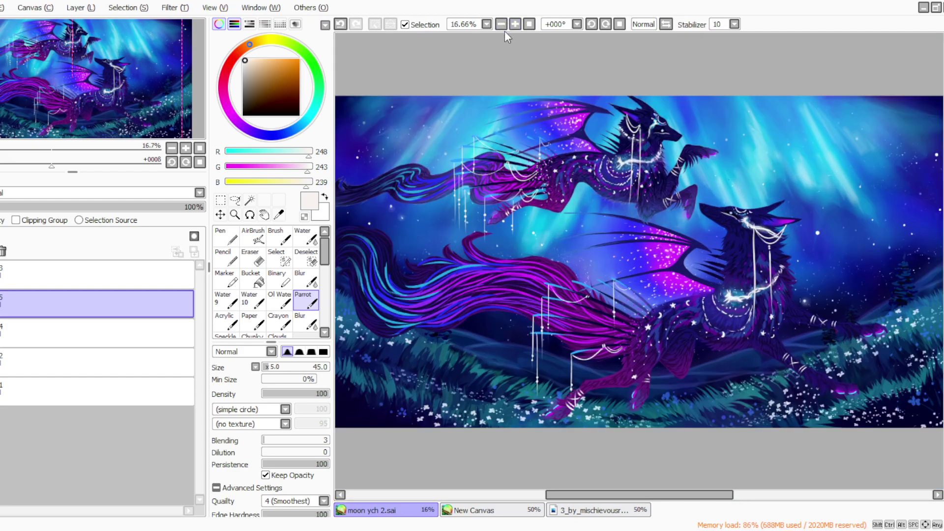
pyautogui.click(343, 25)
pyautogui.moveTo(770, 254); pyautogui.dragTo(770, 314)
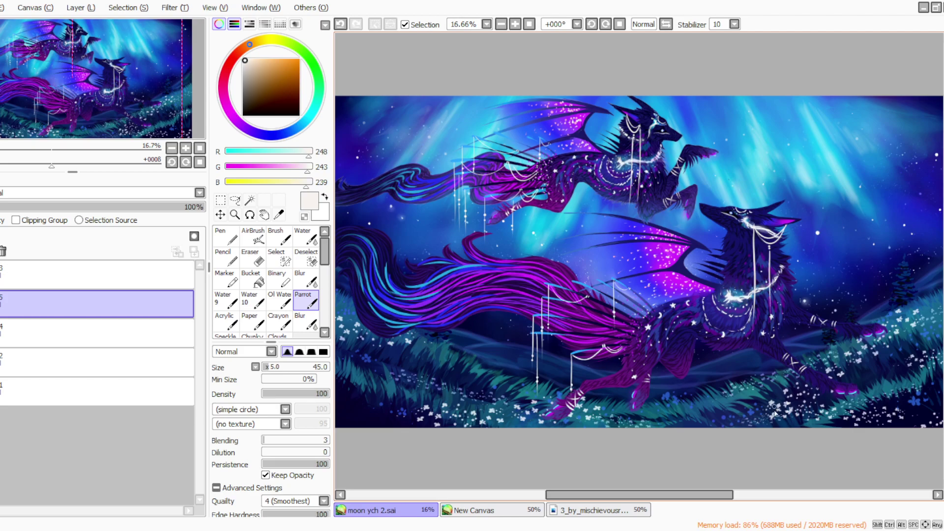
pyautogui.moveTo(546, 490); pyautogui.dragTo(559, 490)
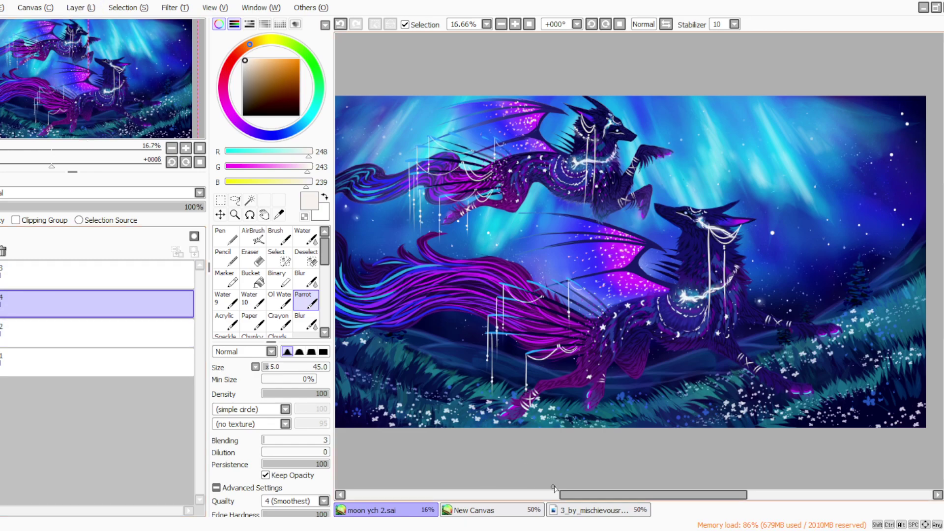
pyautogui.moveTo(554, 489); pyautogui.dragTo(572, 491)
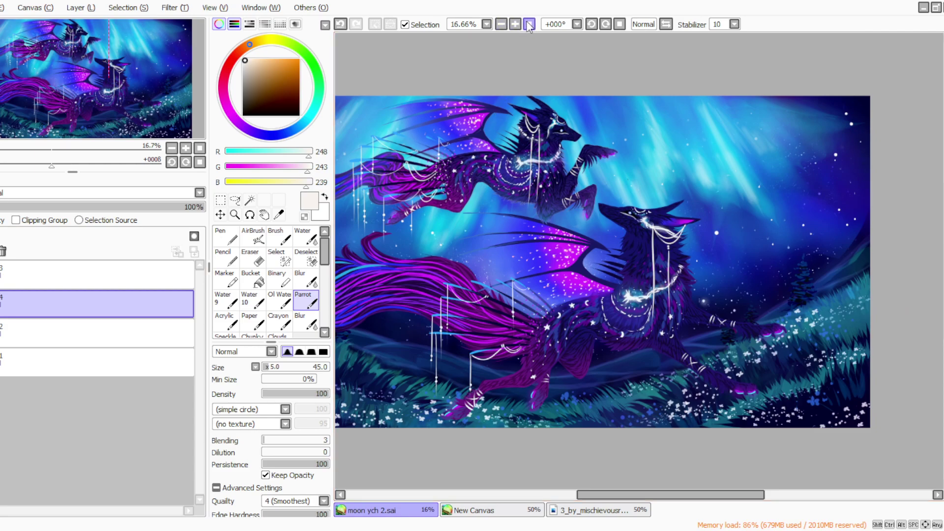
pyautogui.click(501, 24)
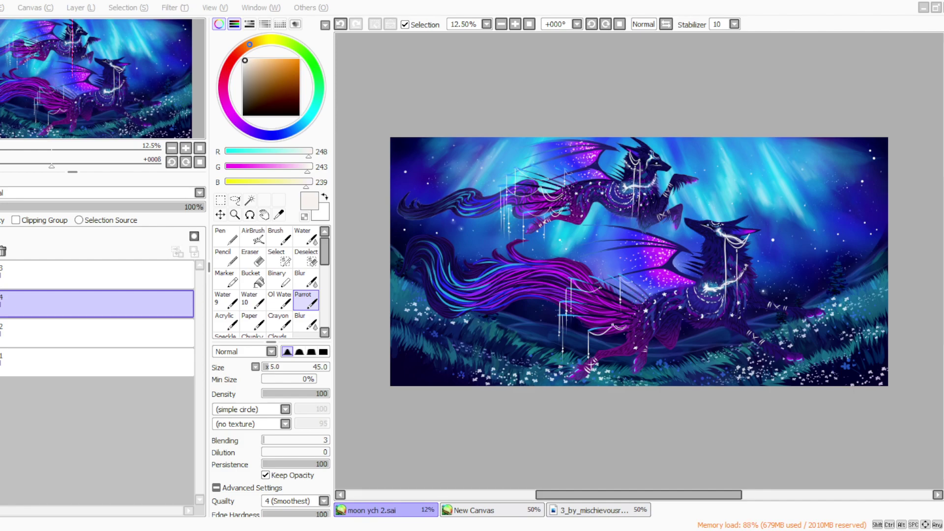
pyautogui.click(357, 530)
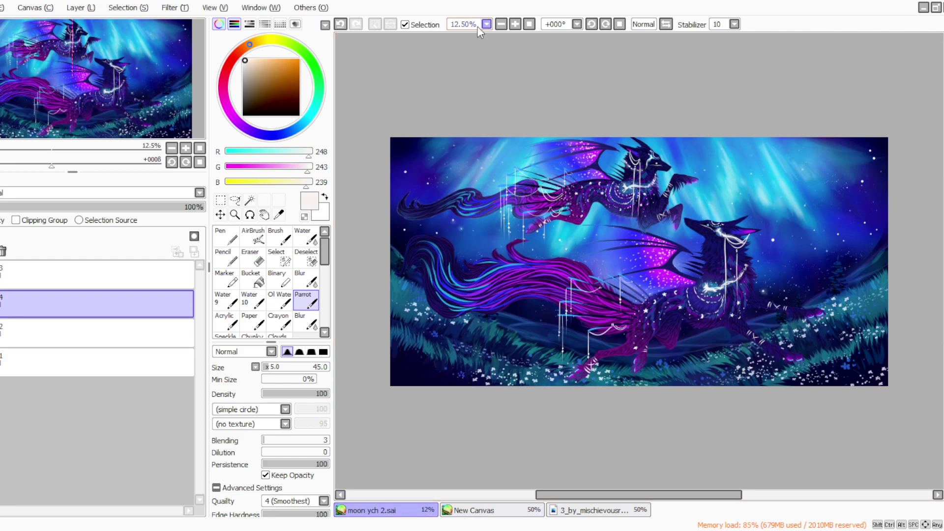
pyautogui.click(515, 24)
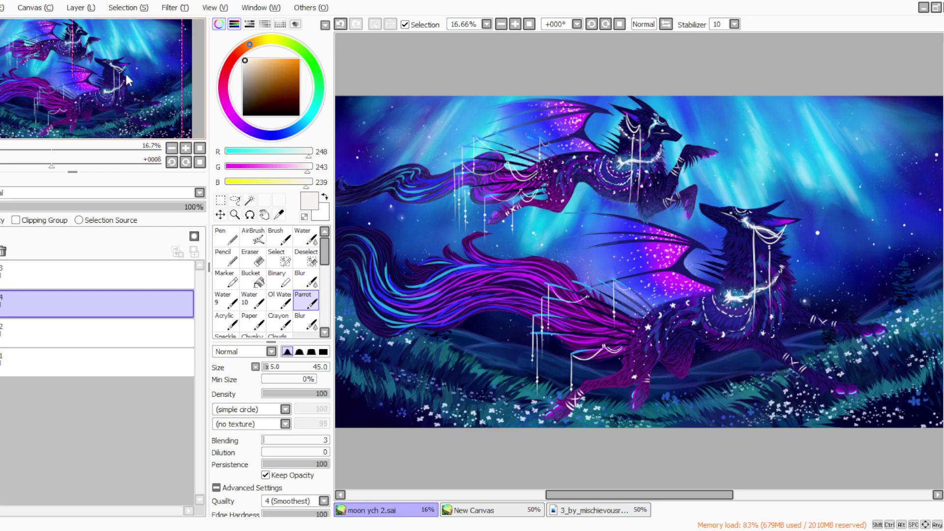
# Step: Add a new layer and choose a bright blue paint color, RGB 55, 185, 255, after sampling near the upper creature's glowing chest marking
pyautogui.press('pageup')
pyautogui.moveTo(574, 494); pyautogui.dragTo(605, 494)
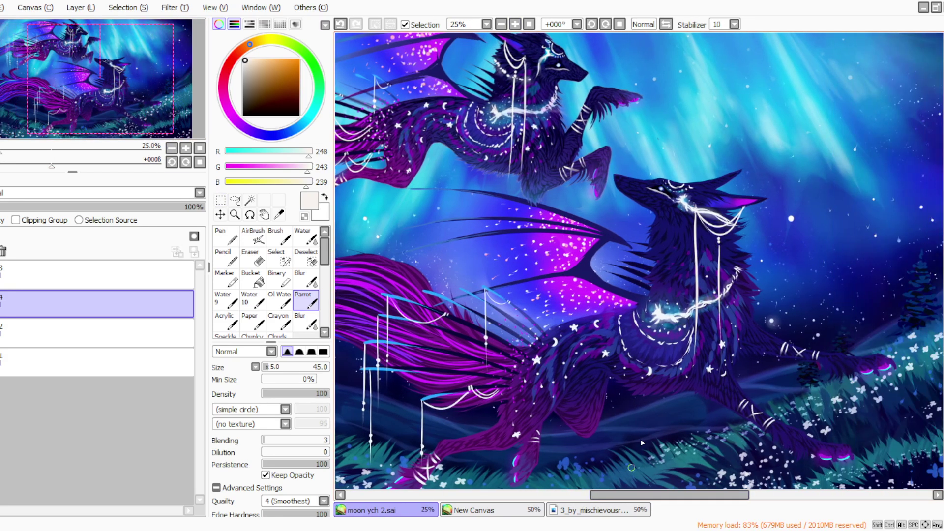
pyautogui.hotkey('ctrl', 'shift', 'n')
pyautogui.click(311, 114)
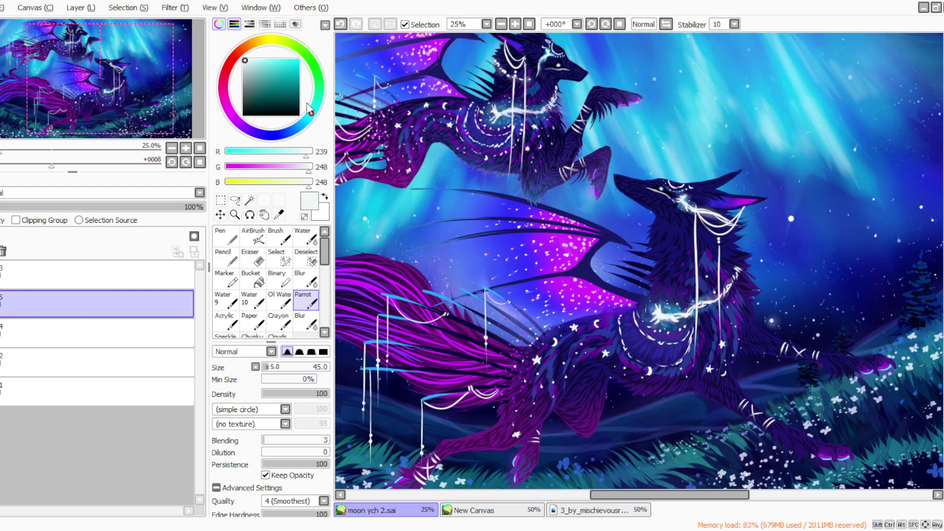
pyautogui.click(278, 214)
pyautogui.click(503, 121)
pyautogui.click(303, 124)
pyautogui.click(296, 129)
pyautogui.moveTo(291, 76); pyautogui.dragTo(288, 59)
pyautogui.click(303, 123)
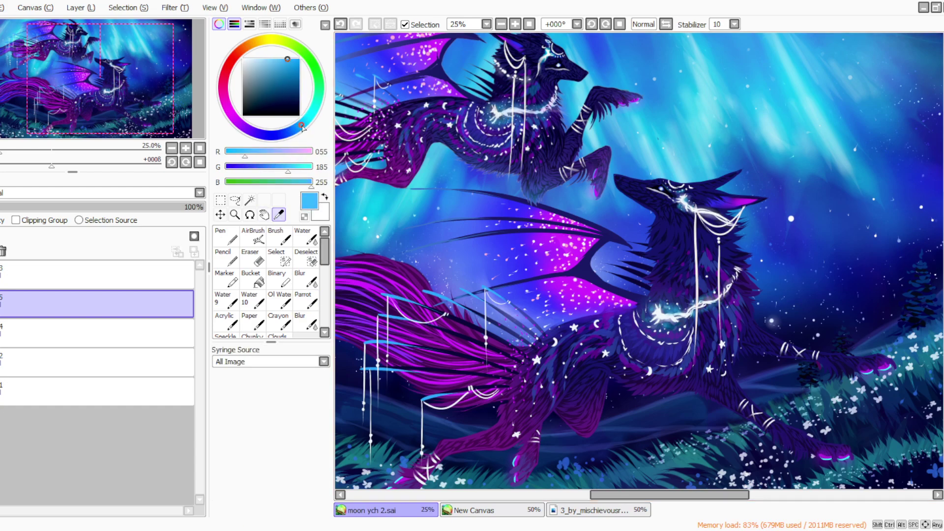
# Step: Set the Parrot brush to cyan RGB 72, 188, 213 with size 50 and density 28
pyautogui.click(306, 300)
pyautogui.click(307, 119)
pyautogui.click(277, 61)
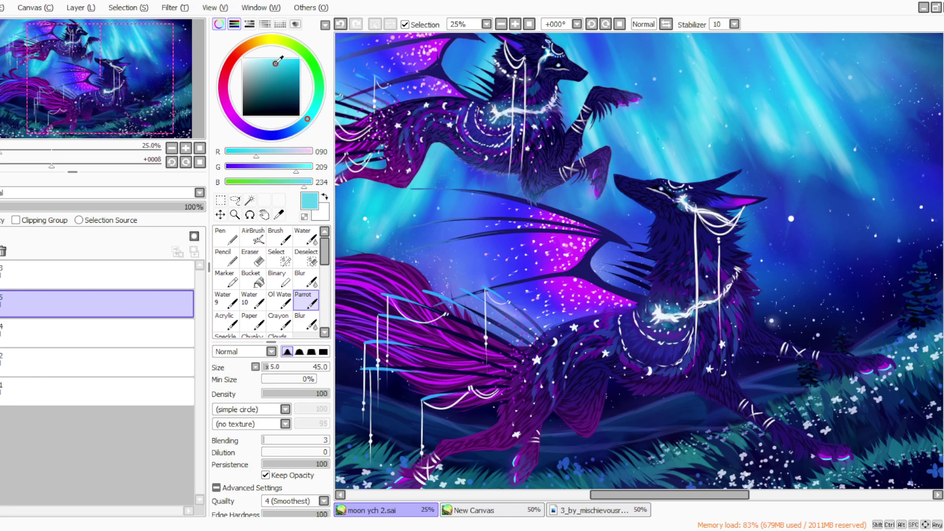
pyautogui.click(276, 73)
pyautogui.click(271, 367)
pyautogui.click(273, 373)
pyautogui.click(276, 69)
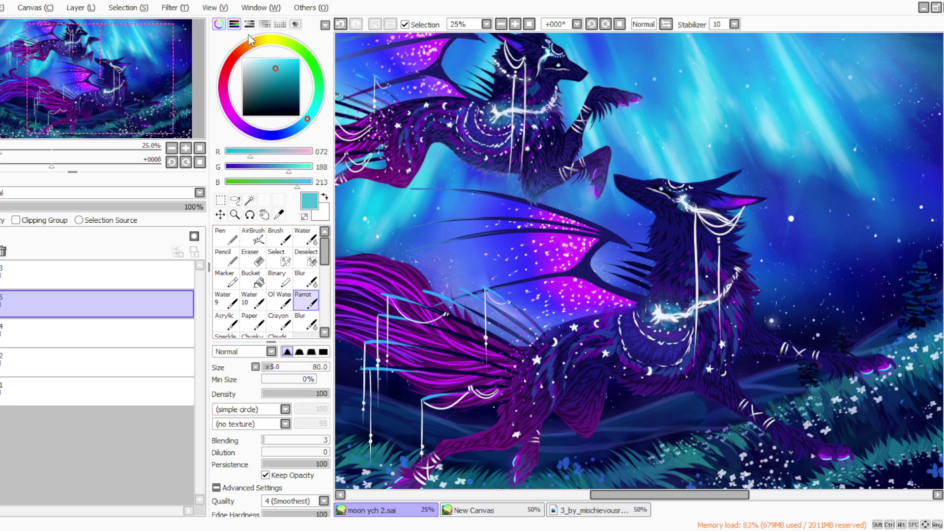
pyautogui.click(271, 367)
pyautogui.click(281, 393)
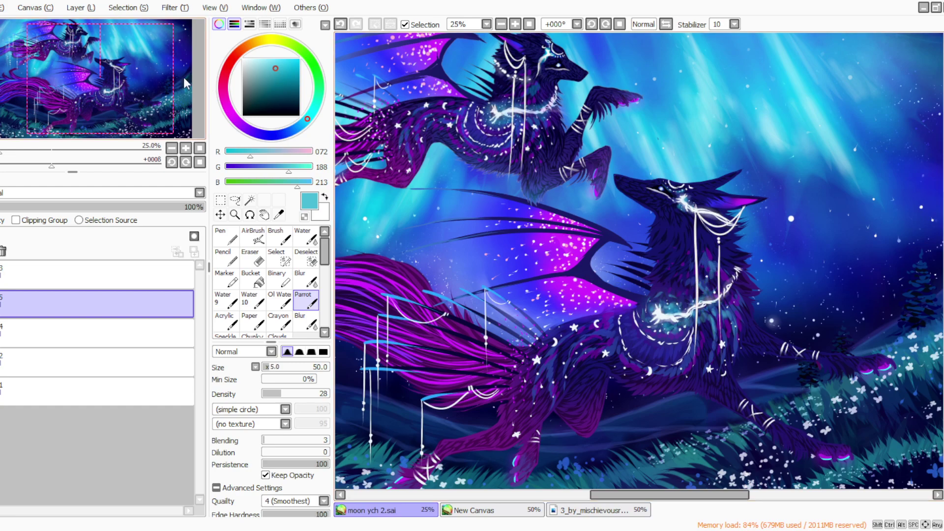
# Step: Lower the cyan fur layer's opacity to 81% and merge it down
pyautogui.click(158, 208)
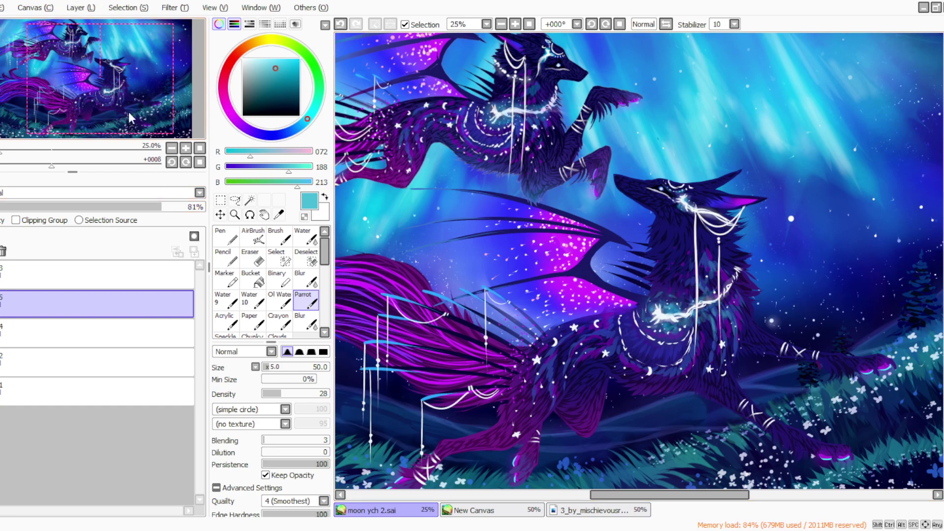
pyautogui.hotkey('ctrl', 'e')
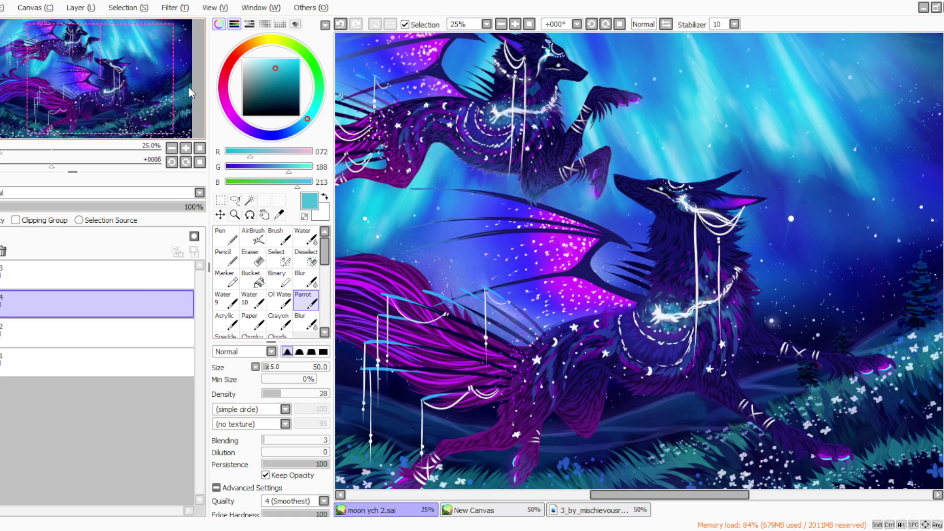
pyautogui.click(501, 24)
pyautogui.click(516, 25)
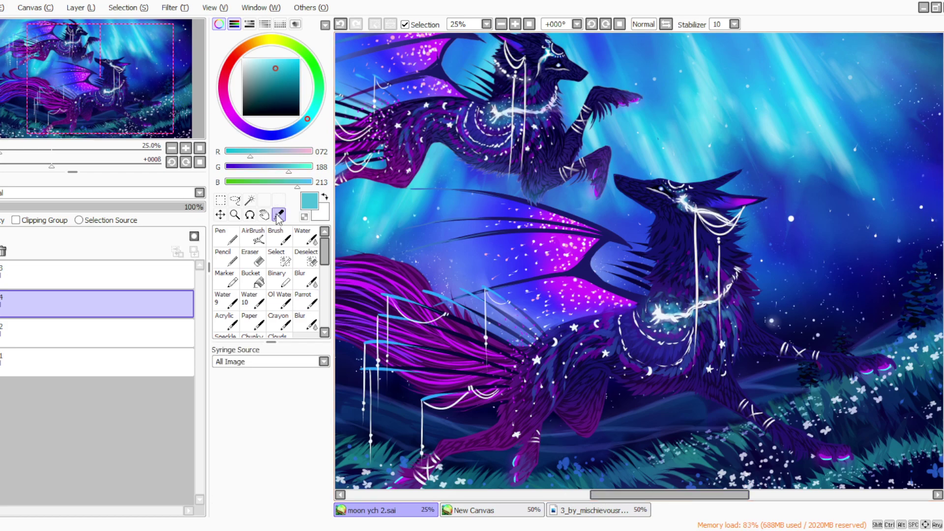
# Step: Sample the blue of the upper creature's lower chest fur onto a new layer for the lower creature, soften it with Blur and merge down
pyautogui.keyDown('alt'); pyautogui.click(534, 190); pyautogui.keyUp('alt')
pyautogui.click(81, 7)
pyautogui.click(81, 19)
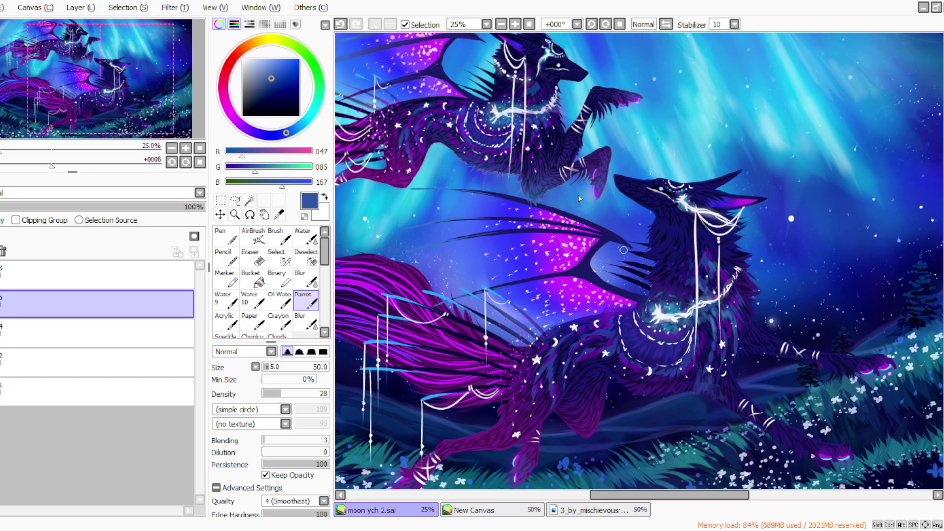
pyautogui.click(305, 278)
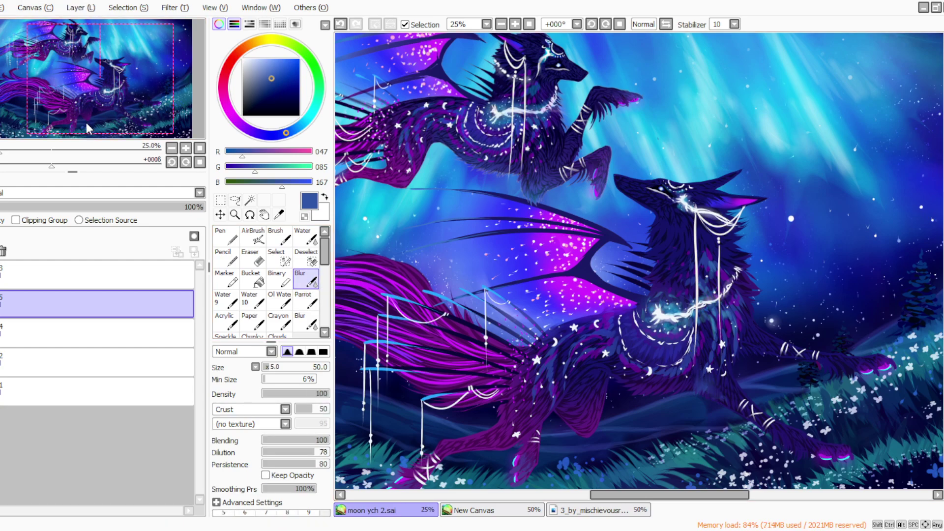
pyautogui.hotkey('ctrl', 'e')
pyautogui.click(500, 24)
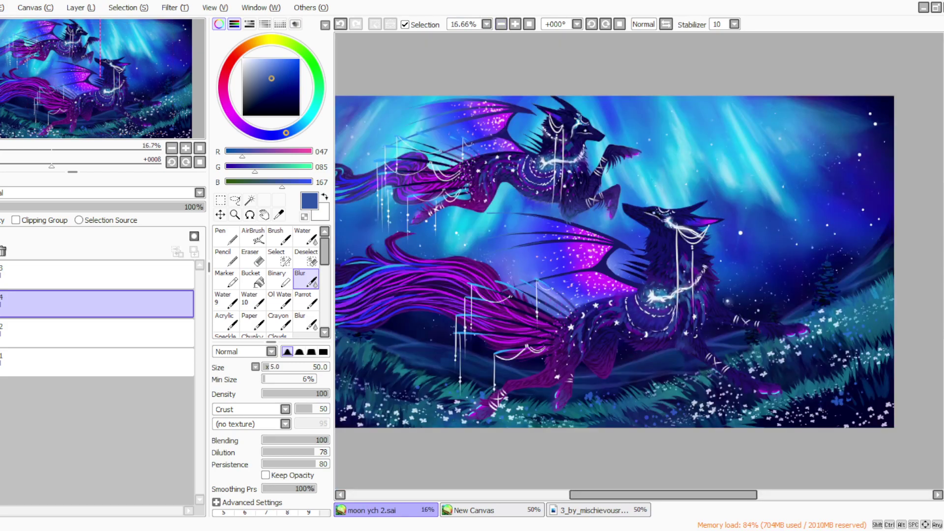
pyautogui.moveTo(586, 495); pyautogui.dragTo(573, 495)
pyautogui.click(515, 25)
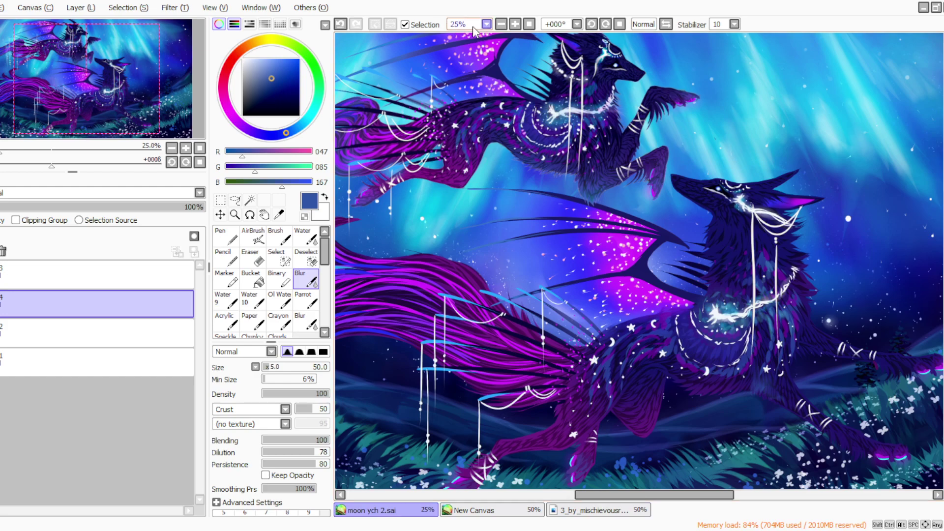
pyautogui.click(529, 24)
pyautogui.click(514, 26)
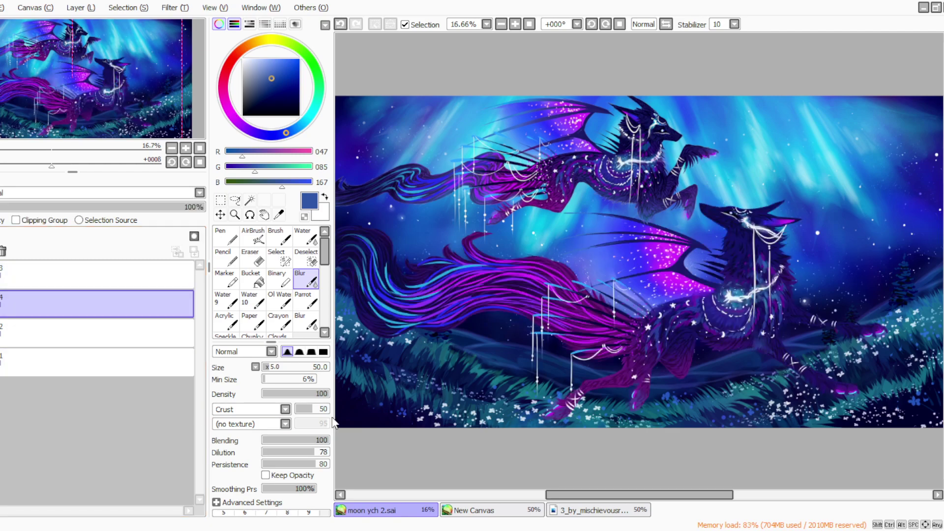
pyautogui.moveTo(586, 497); pyautogui.dragTo(576, 497)
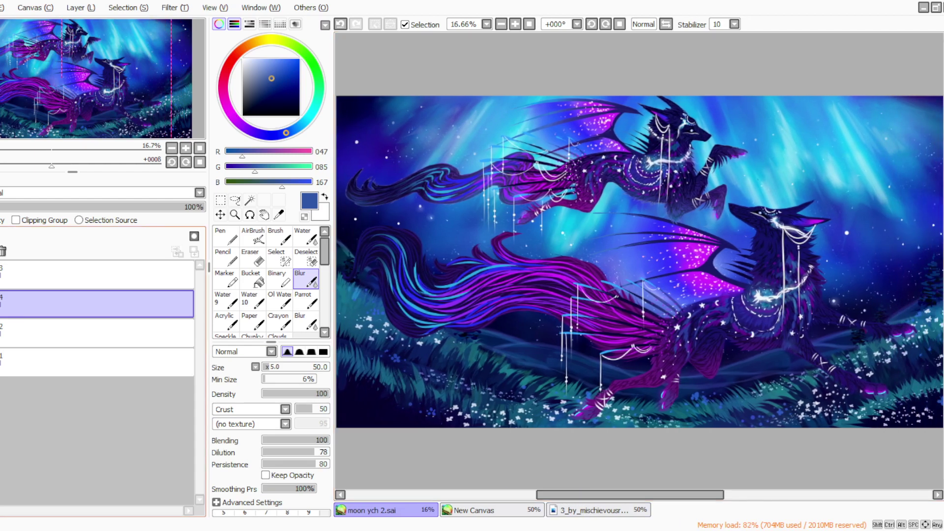
# Step: Hide the upper creature and make the lower creature's layer active
pyautogui.click(1, 274)
pyautogui.click(1, 304)
pyautogui.click(1, 303)
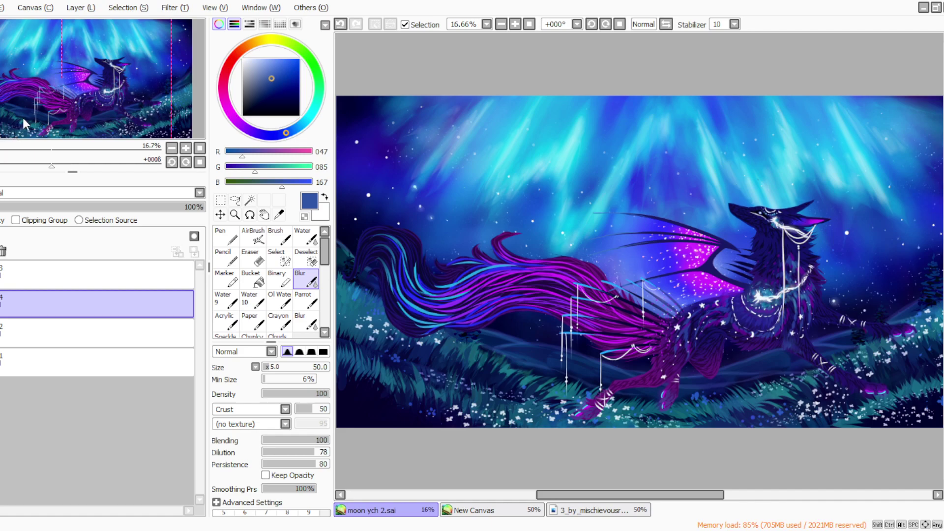
pyautogui.click(465, 252)
# Step: Select the entire canvas with the rectangular selection tool and copy the lower creature's layer
pyautogui.click(221, 200)
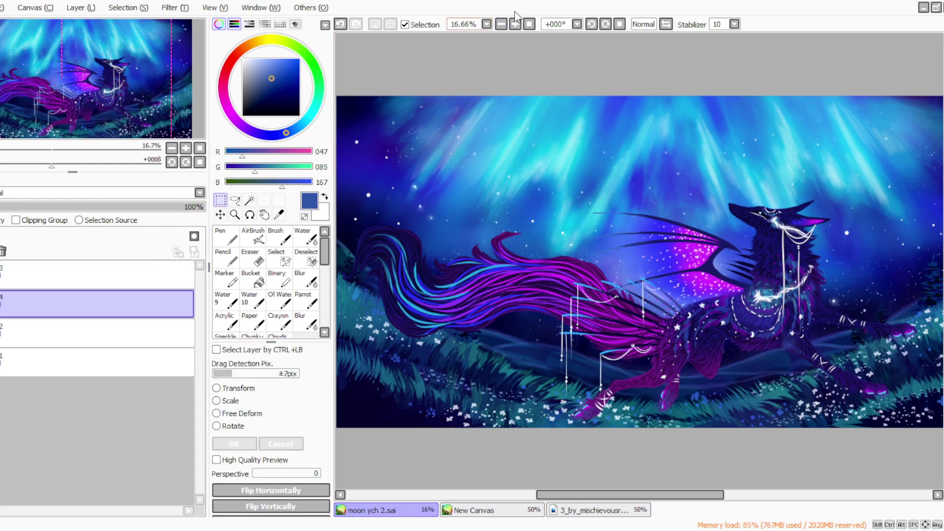
pyautogui.click(501, 25)
pyautogui.moveTo(922, 401); pyautogui.dragTo(315, 20)
pyautogui.hotkey('ctrl', 'c')
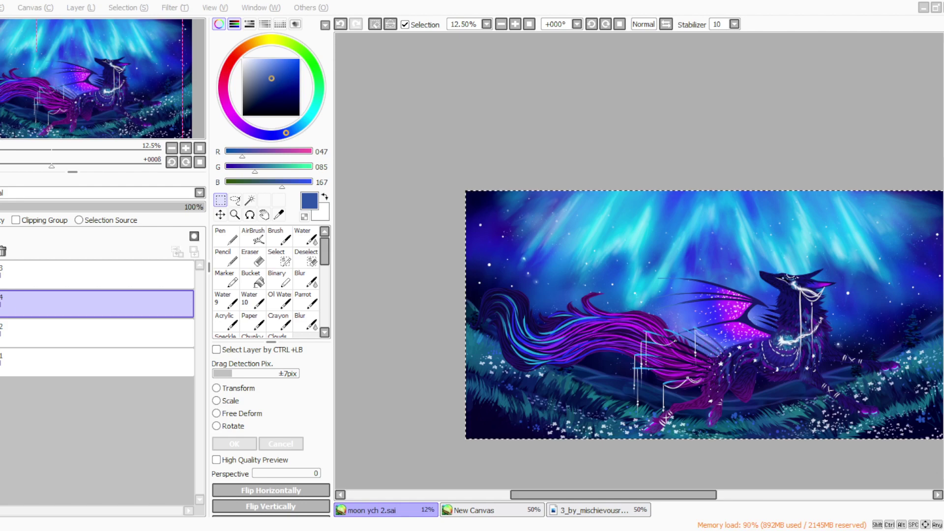
# Step: Try a color adjustment filter on the lower creature's layer and undo it
pyautogui.click(168, 8)
pyautogui.click(175, 19)
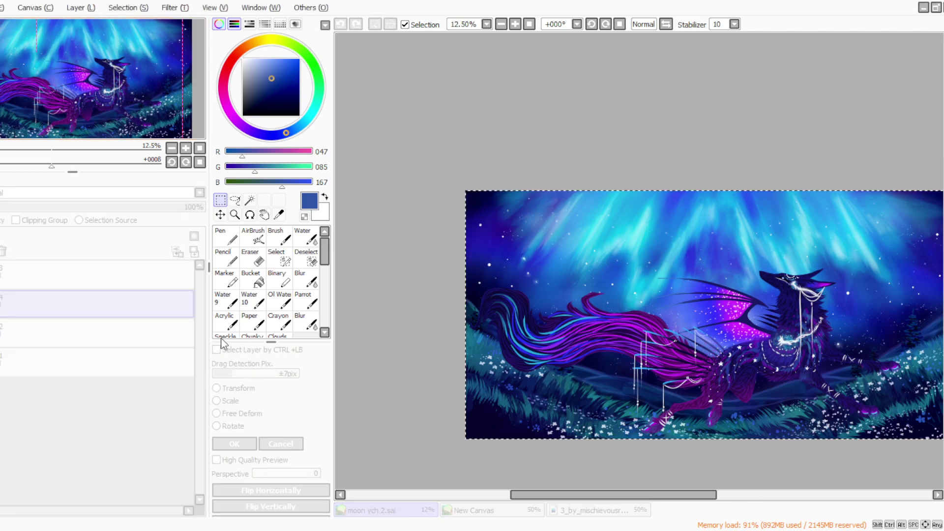
pyautogui.click(221, 341)
pyautogui.click(257, 368)
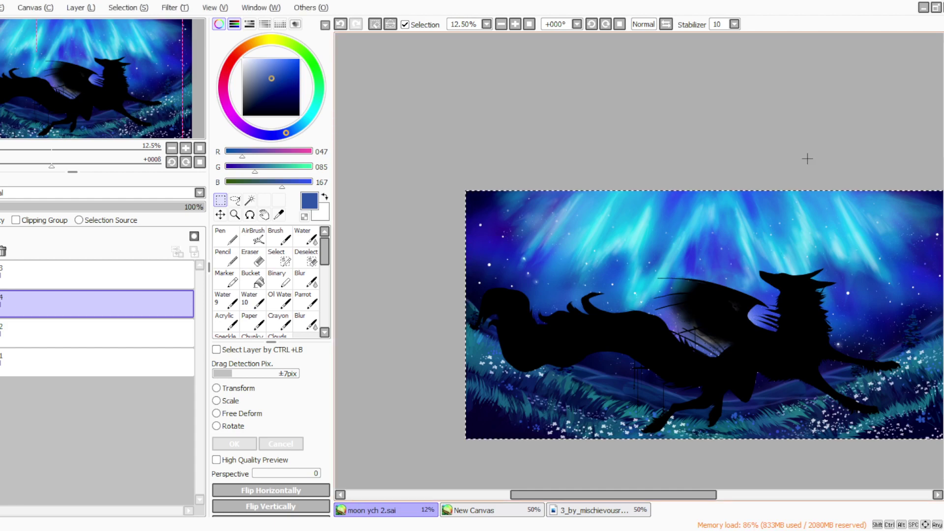
pyautogui.click(340, 24)
# Step: Close the two reference documents showing the upper creature, keeping only moon ych 2.sai open
pyautogui.click(557, 511)
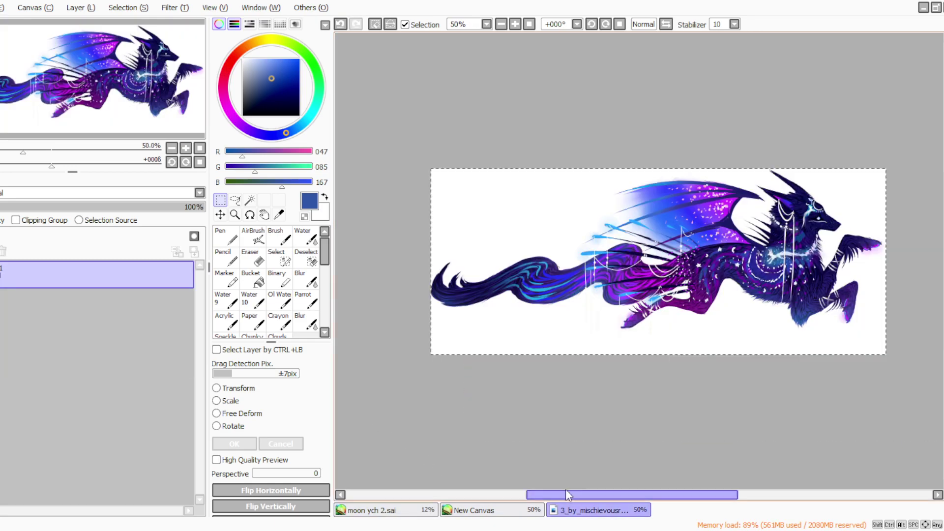
pyautogui.click(485, 317)
pyautogui.click(496, 512)
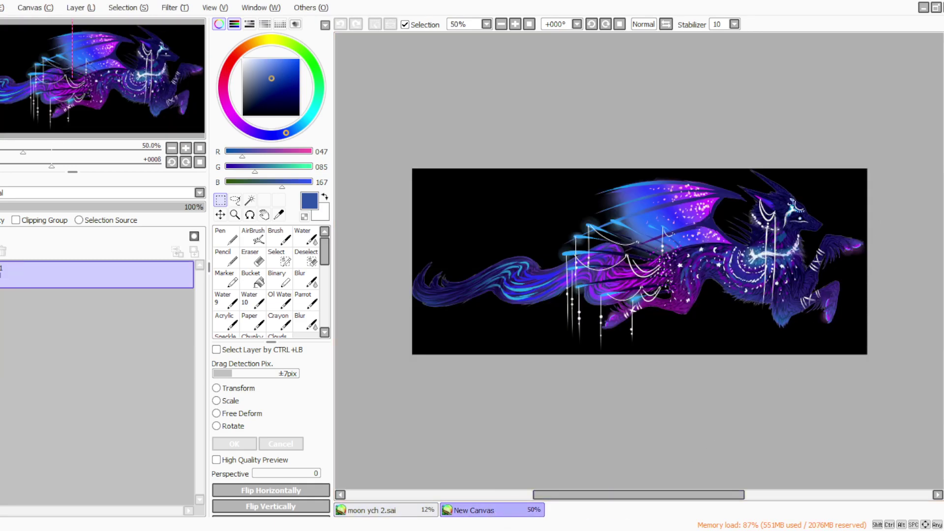
pyautogui.hotkey('ctrl', 'w')
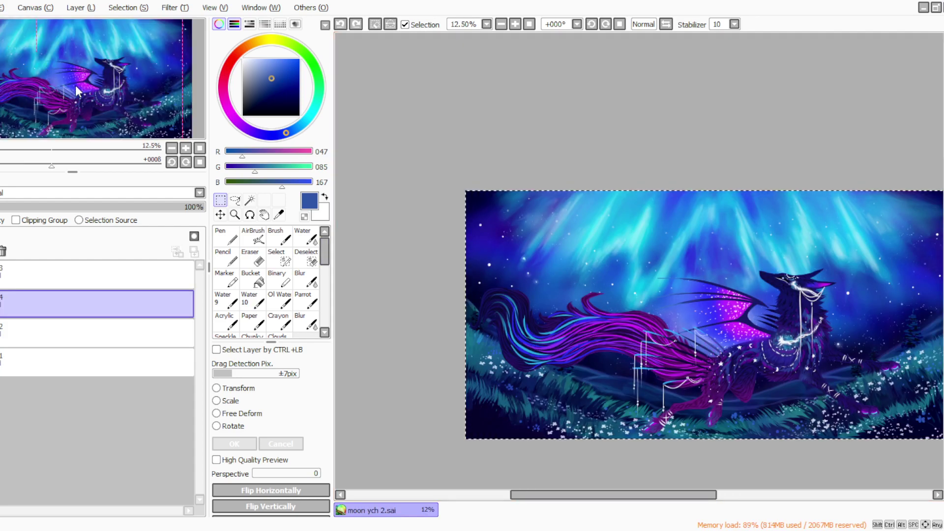
# Step: Close the finished winged-creature painting and open the white wolf reference on a new canvas beside the base moon ych 2.sai
pyautogui.hotkey('ctrl', 'o')
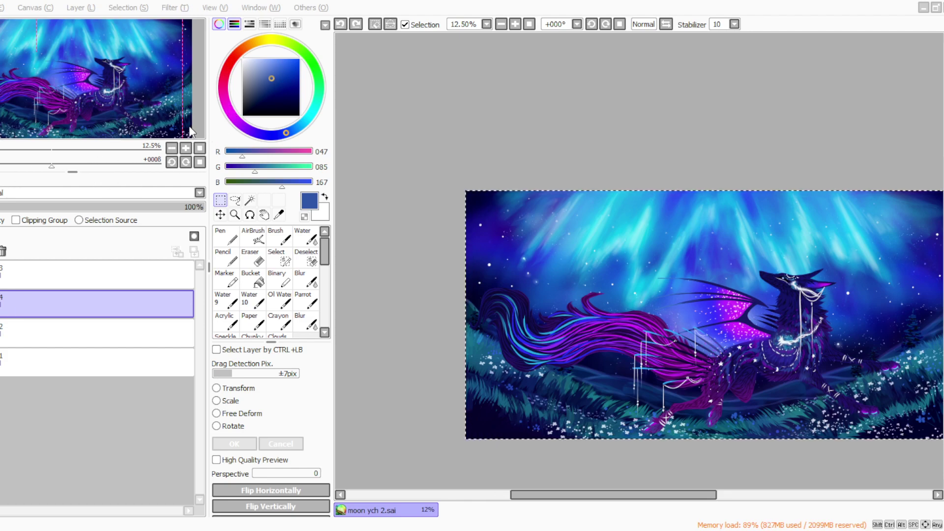
pyautogui.doubleClick(187, 139)
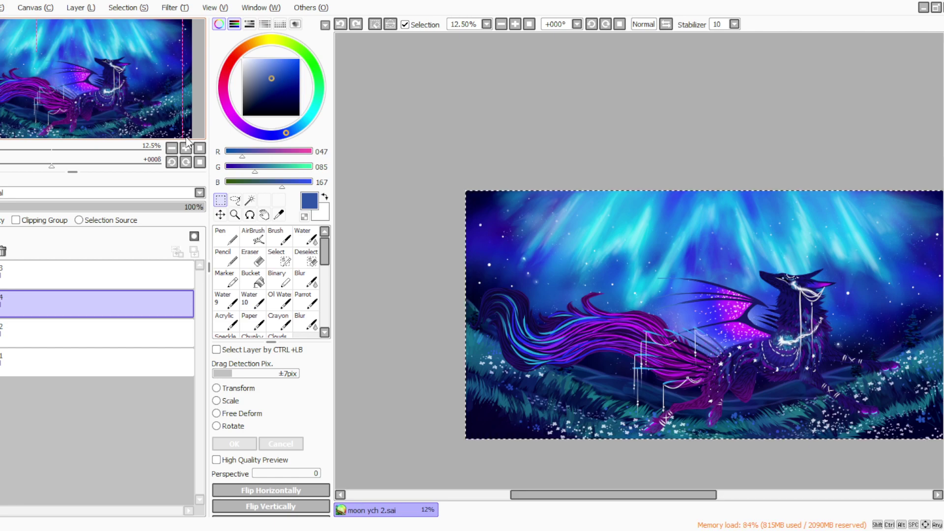
pyautogui.hotkey('ctrl', 'w')
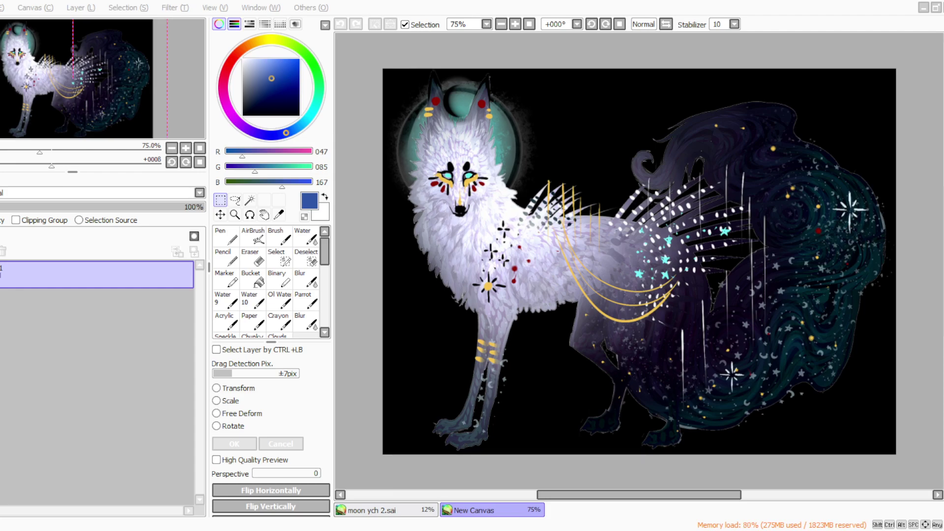
# Step: Open the 19177500_bfuW2 wolf reference, copy its whole canvas, and paste it into moon ych 2.sai as a new layer
pyautogui.click(885, 4)
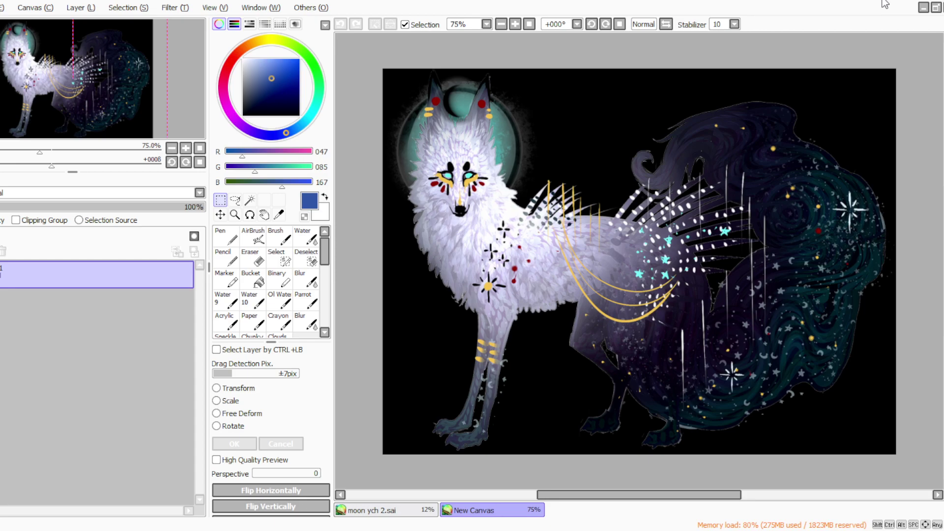
pyautogui.moveTo(883, 1); pyautogui.dragTo(407, 385)
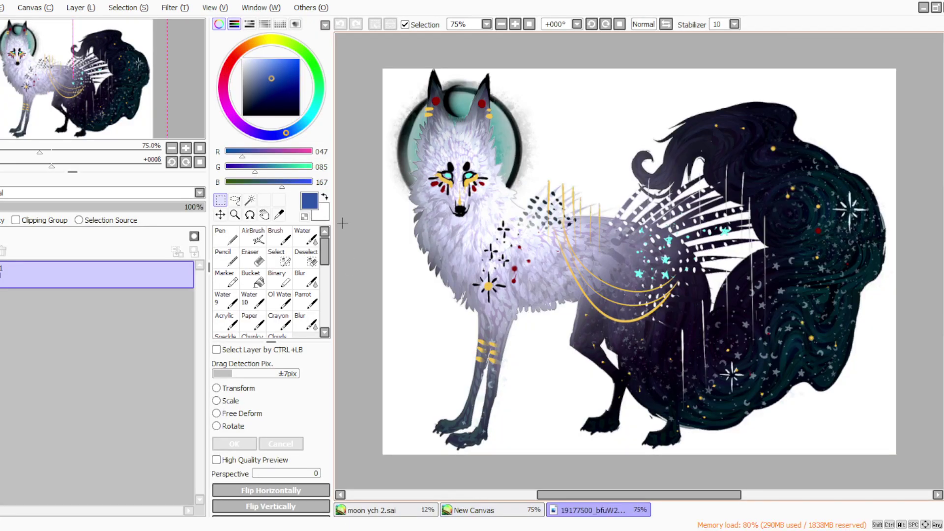
pyautogui.moveTo(901, 453); pyautogui.dragTo(304, 39)
pyautogui.click(4, 7)
pyautogui.click(407, 513)
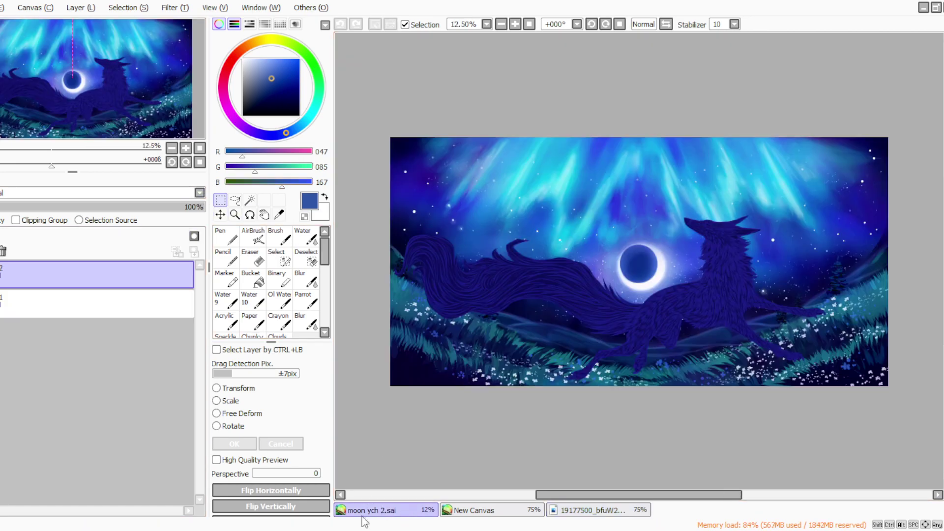
pyautogui.hotkey('ctrl', 'v')
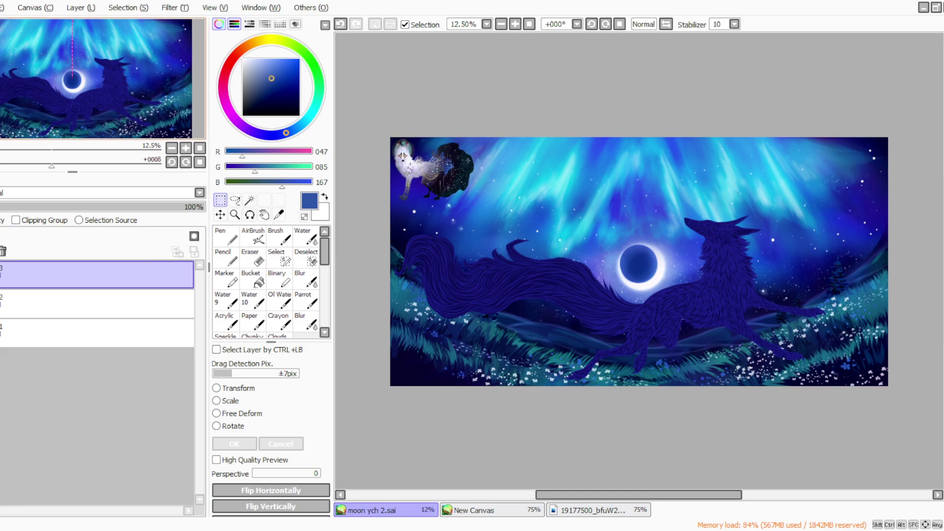
# Step: Flip the pasted wolf reference horizontally and scale it up so it stands beside the moon, above the silhouette's tail
pyautogui.click(78, 12)
pyautogui.click(105, 244)
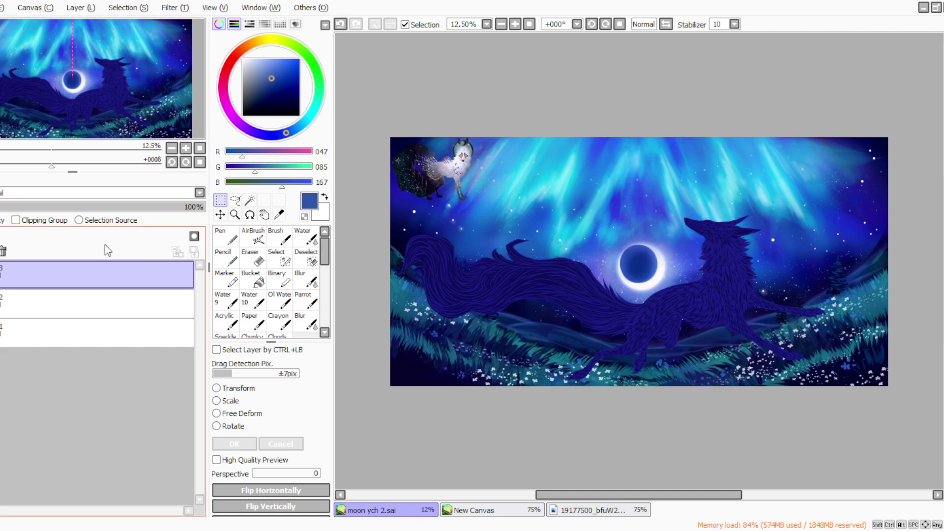
pyautogui.click(224, 400)
pyautogui.moveTo(475, 201); pyautogui.dragTo(621, 288)
pyautogui.moveTo(465, 272); pyautogui.dragTo(472, 287)
pyautogui.moveTo(626, 302); pyautogui.dragTo(633, 315)
pyautogui.click(234, 444)
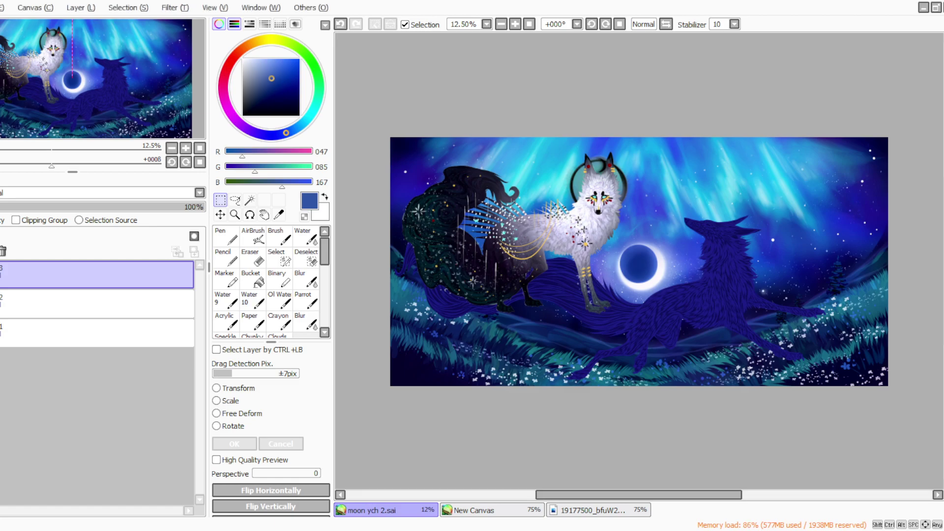
# Step: Duplicate the layer of the blue leaping silhouette
pyautogui.click(515, 24)
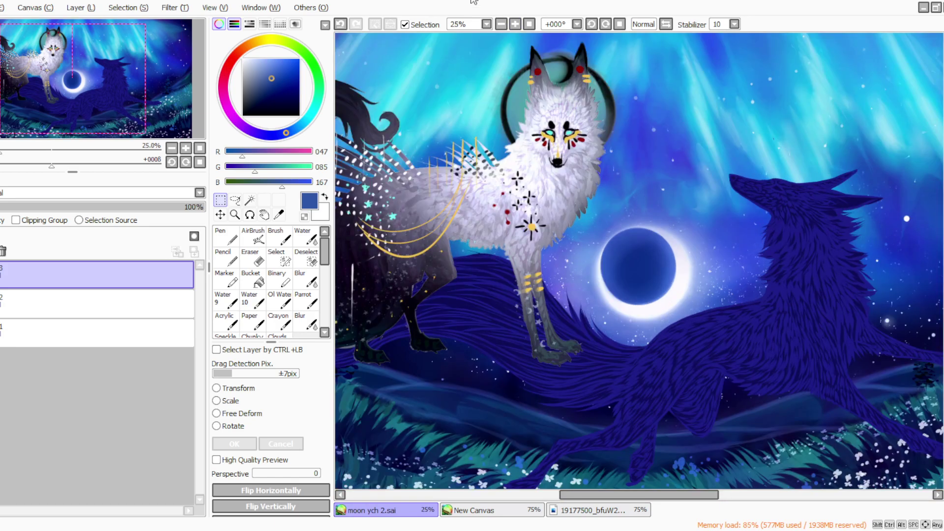
pyautogui.click(9, 304)
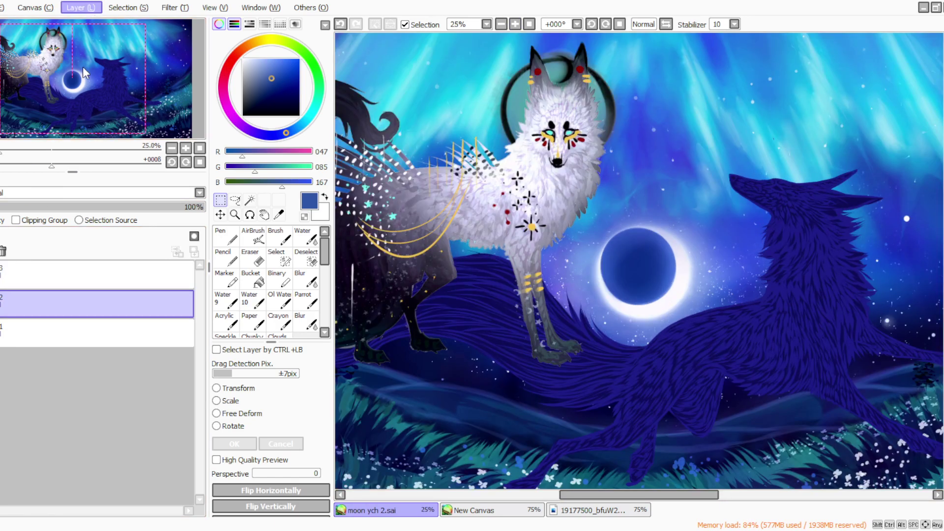
pyautogui.click(530, 26)
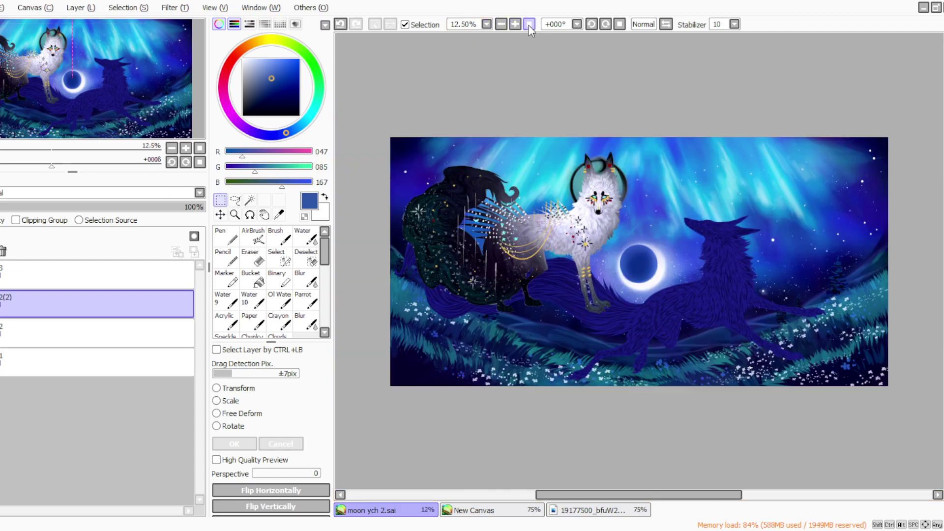
# Step: Recolor the duplicated silhouette from blue to white with a color adjustment filter
pyautogui.click(516, 23)
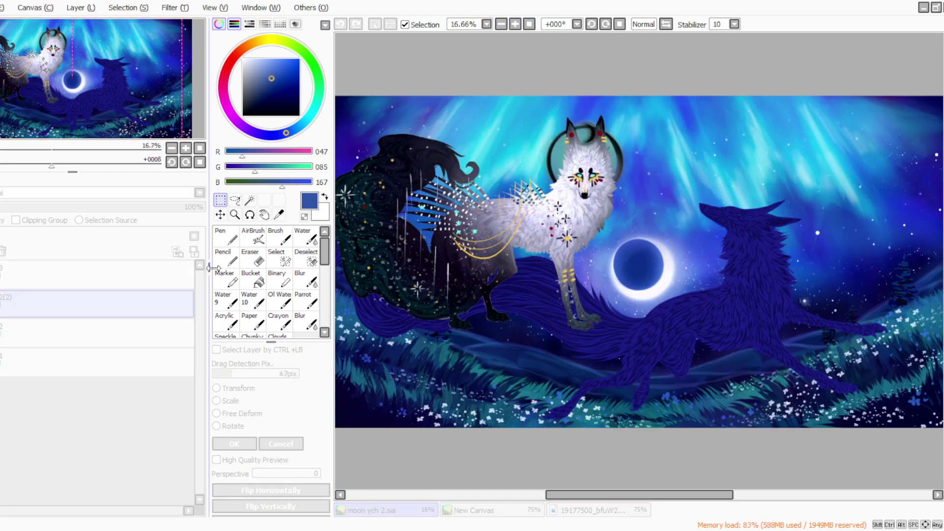
pyautogui.click(275, 370)
pyautogui.moveTo(255, 351); pyautogui.dragTo(276, 351)
pyautogui.moveTo(166, 392); pyautogui.dragTo(141, 385)
pyautogui.moveTo(288, 349); pyautogui.dragTo(296, 348)
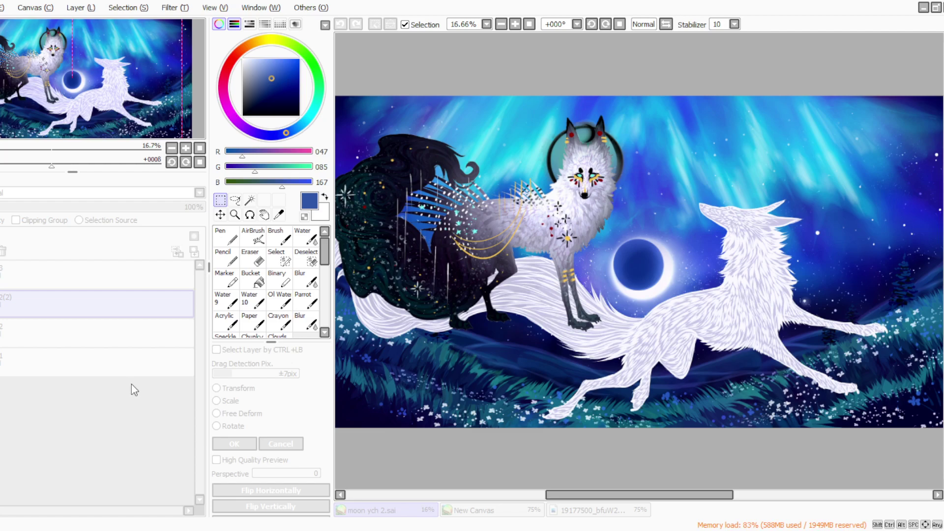
pyautogui.click(243, 408)
# Step: Duplicate the original blue silhouette layer again and move the copy above the white one
pyautogui.click(148, 333)
pyautogui.click(81, 8)
pyautogui.click(75, 62)
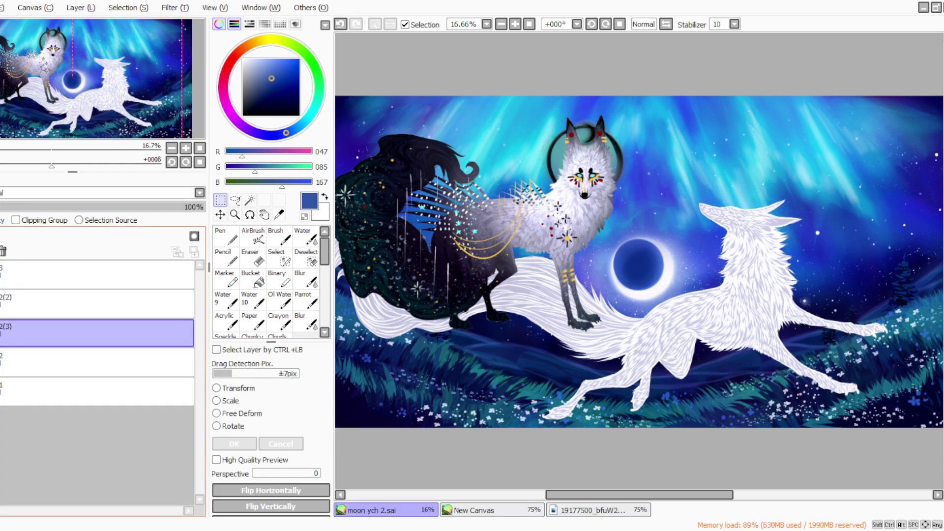
pyautogui.moveTo(103, 333); pyautogui.dragTo(104, 297)
# Step: Recolor the upper blue silhouette copy to near-black with a color adjustment filter
pyautogui.click(175, 8)
pyautogui.click(166, 43)
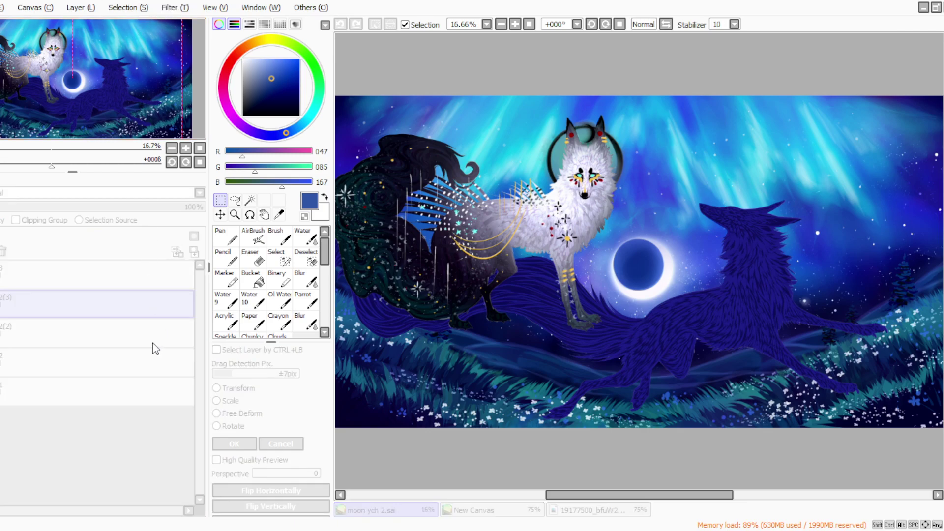
pyautogui.click(190, 37)
pyautogui.click(259, 366)
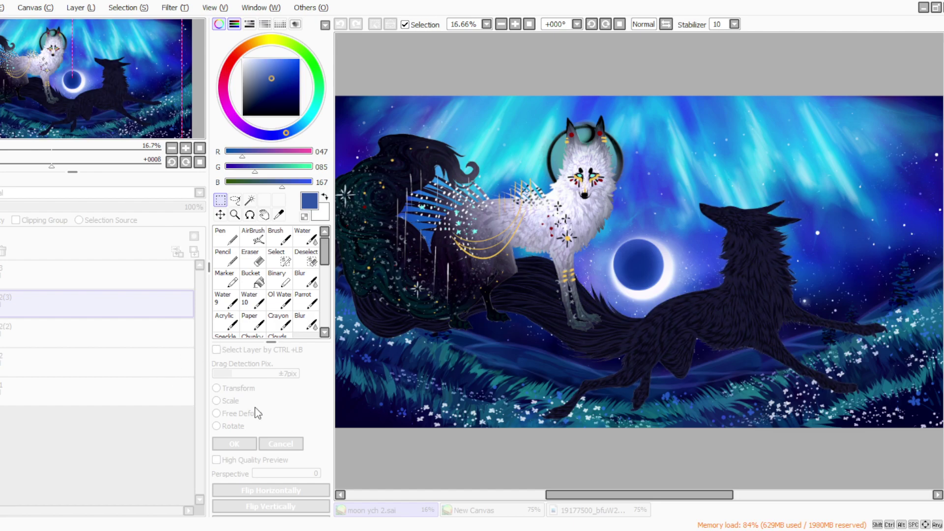
# Step: Erase the dark coat from the muzzle and head with a size 345 Eraser, blending the edge at density 14
pyautogui.click(252, 261)
pyautogui.moveTo(270, 367); pyautogui.dragTo(308, 367)
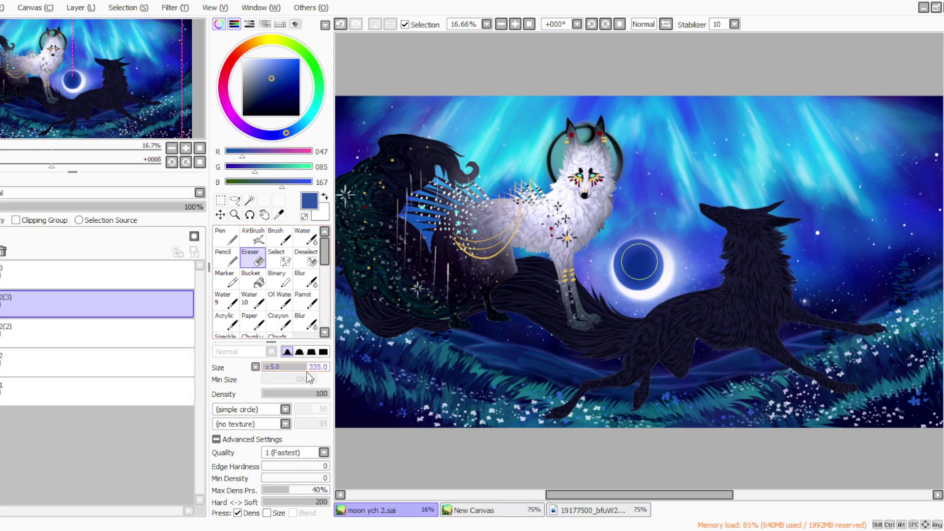
pyautogui.moveTo(711, 203); pyautogui.dragTo(735, 230)
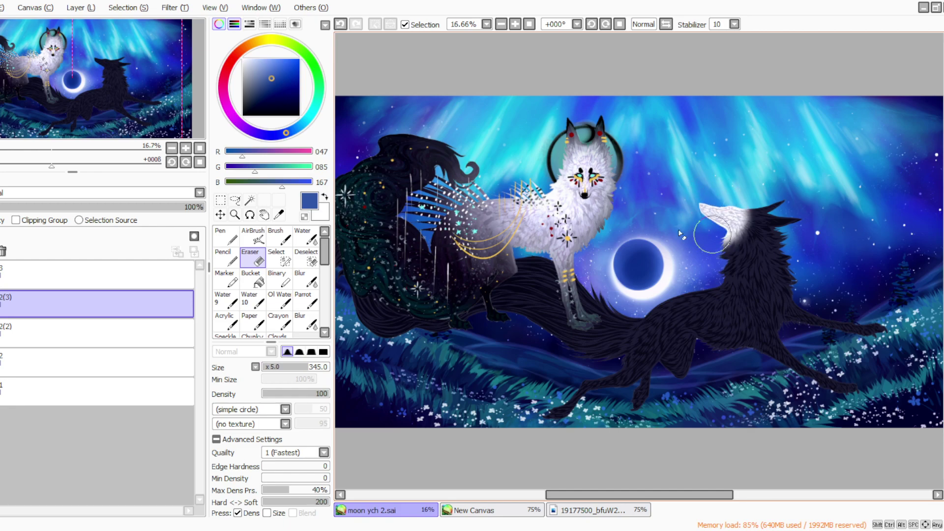
pyautogui.click(271, 394)
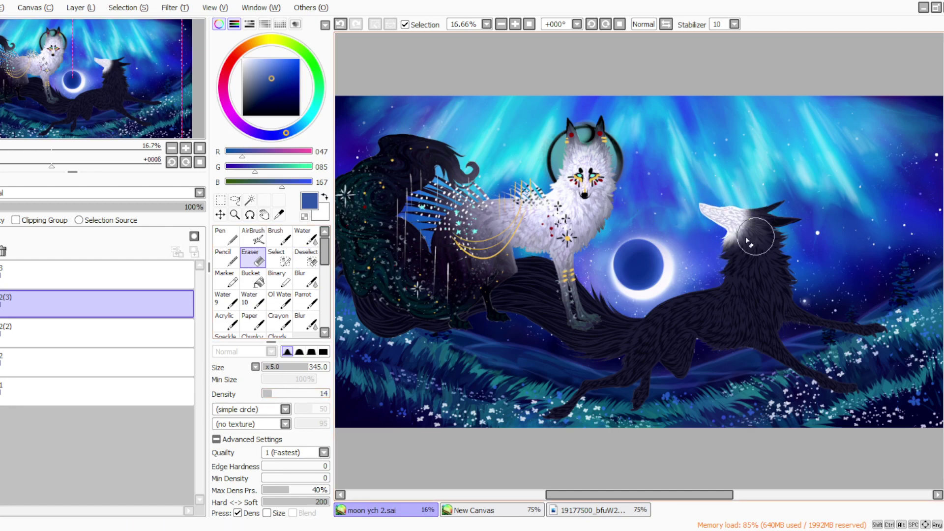
pyautogui.moveTo(755, 208)
pyautogui.mouseDown()
pyautogui.moveTo(769, 221)
pyautogui.moveTo(722, 238)
pyautogui.moveTo(738, 226)
pyautogui.moveTo(749, 225)
pyautogui.moveTo(729, 243)
pyautogui.mouseUp()
# Step: Fade the dark coat over the neck, chest and front legs with the Eraser, starting at density 34
pyautogui.click(285, 393)
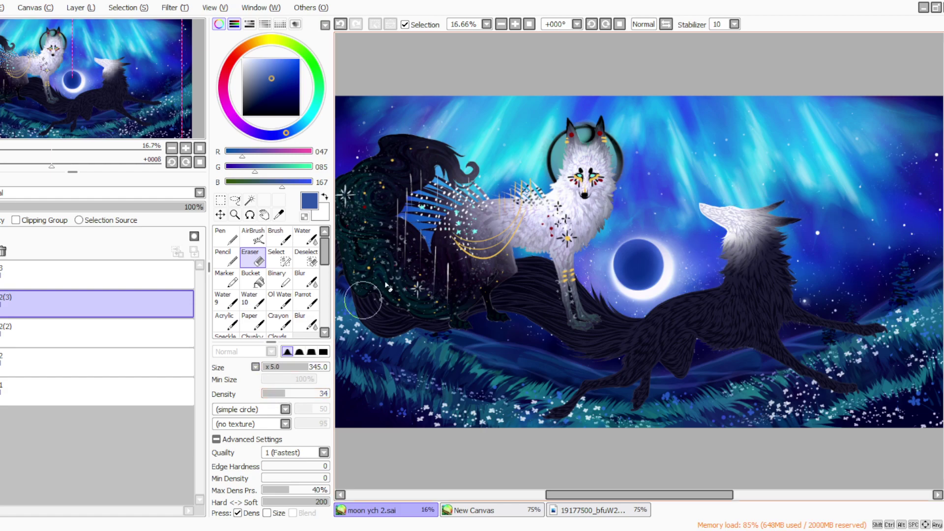
pyautogui.moveTo(745, 318)
pyautogui.mouseDown()
pyautogui.moveTo(755, 305)
pyautogui.moveTo(744, 308)
pyautogui.moveTo(755, 315)
pyautogui.moveTo(747, 253)
pyautogui.moveTo(748, 275)
pyautogui.moveTo(759, 256)
pyautogui.moveTo(769, 268)
pyautogui.moveTo(772, 295)
pyautogui.moveTo(731, 314)
pyautogui.moveTo(797, 315)
pyautogui.moveTo(811, 330)
pyautogui.moveTo(733, 312)
pyautogui.mouseUp()
pyautogui.click(265, 394)
pyautogui.moveTo(812, 329)
pyautogui.mouseDown()
pyautogui.moveTo(871, 324)
pyautogui.moveTo(822, 322)
pyautogui.moveTo(832, 326)
pyautogui.moveTo(756, 359)
pyautogui.moveTo(763, 331)
pyautogui.moveTo(805, 378)
pyautogui.moveTo(782, 363)
pyautogui.moveTo(866, 393)
pyautogui.moveTo(840, 377)
pyautogui.moveTo(811, 376)
pyautogui.moveTo(754, 331)
pyautogui.mouseUp()
# Step: Blend the white-to-dark transition along the back and haunches with the Eraser at density 9, reducing its size to 190
pyautogui.moveTo(270, 395); pyautogui.dragTo(276, 395)
pyautogui.click(309, 366)
pyautogui.moveTo(701, 294)
pyautogui.mouseDown()
pyautogui.moveTo(728, 330)
pyautogui.moveTo(709, 336)
pyautogui.moveTo(723, 315)
pyautogui.moveTo(708, 300)
pyautogui.moveTo(688, 310)
pyautogui.moveTo(687, 302)
pyautogui.moveTo(709, 304)
pyautogui.moveTo(693, 325)
pyautogui.moveTo(689, 315)
pyautogui.moveTo(643, 328)
pyautogui.moveTo(688, 315)
pyautogui.mouseUp()
pyautogui.click(288, 367)
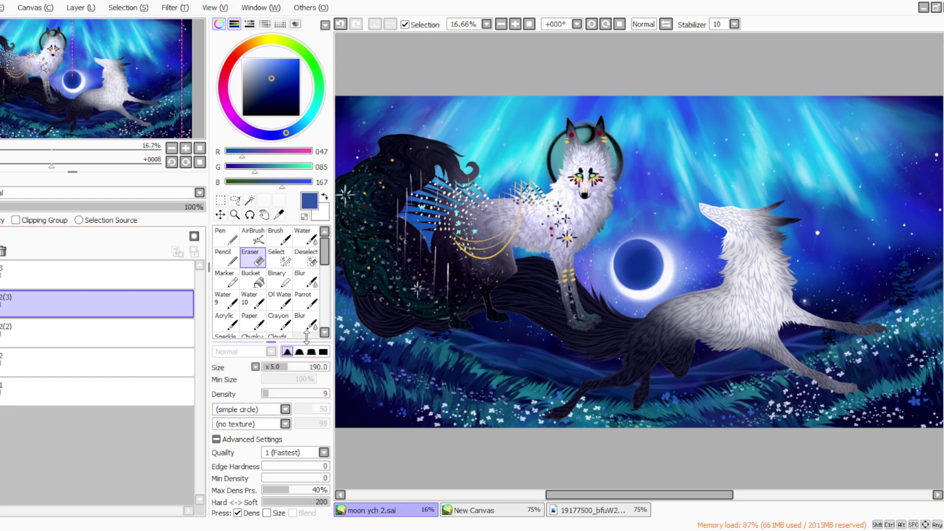
pyautogui.moveTo(660, 333)
pyautogui.mouseDown()
pyautogui.moveTo(668, 312)
pyautogui.moveTo(641, 345)
pyautogui.moveTo(685, 339)
pyautogui.moveTo(689, 329)
pyautogui.moveTo(682, 357)
pyautogui.moveTo(654, 341)
pyautogui.mouseUp()
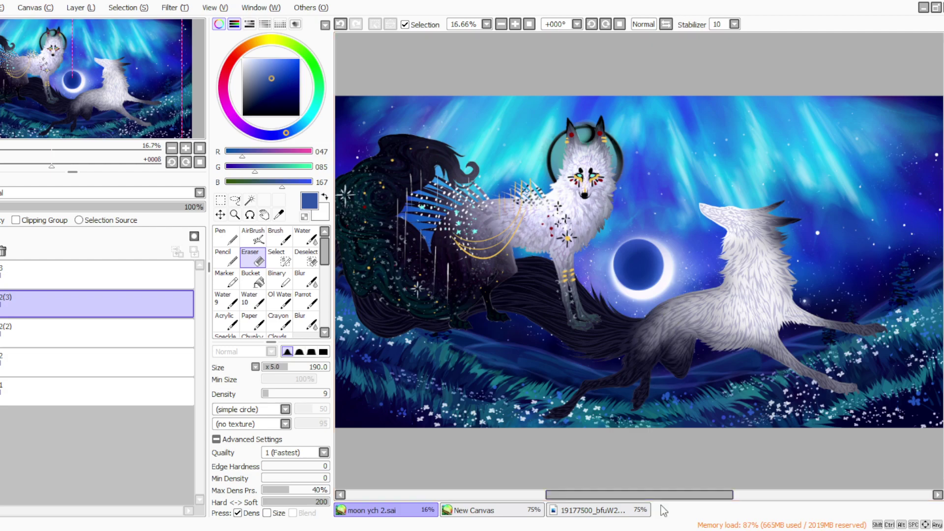
# Step: Add a new layer above the dark silhouette copy and sample the dark teal-grey from the standing wolf's front paw
pyautogui.moveTo(551, 494)
pyautogui.mouseDown()
pyautogui.moveTo(541, 496)
pyautogui.moveTo(559, 495)
pyautogui.mouseUp()
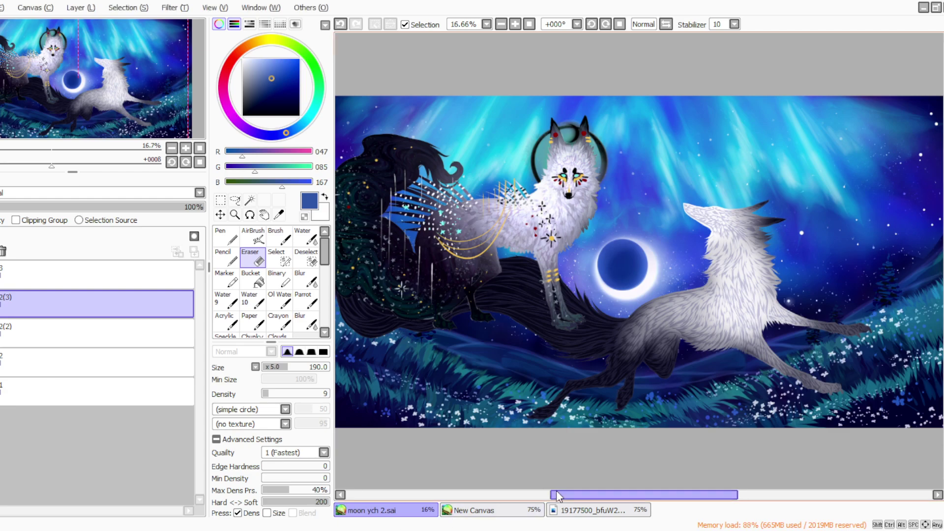
pyautogui.moveTo(563, 495); pyautogui.dragTo(594, 495)
pyautogui.click(83, 8)
pyautogui.click(87, 20)
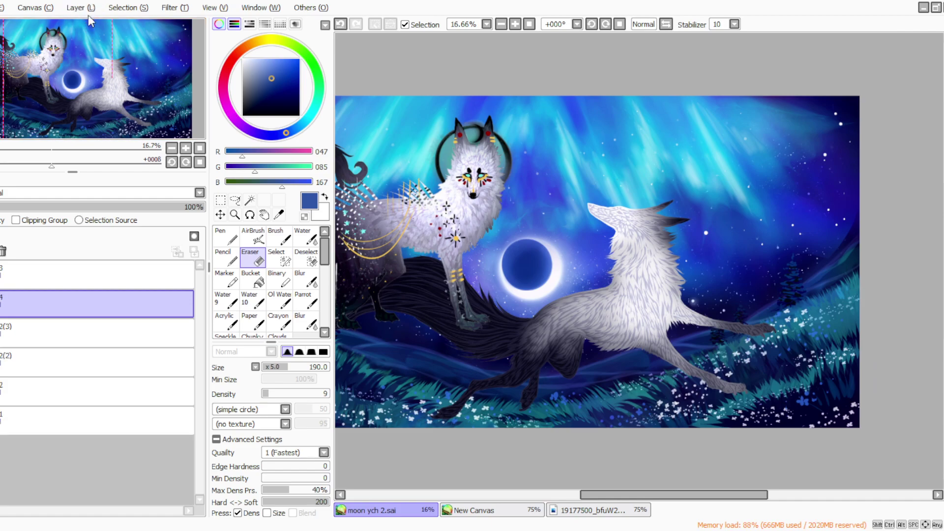
pyautogui.click(279, 214)
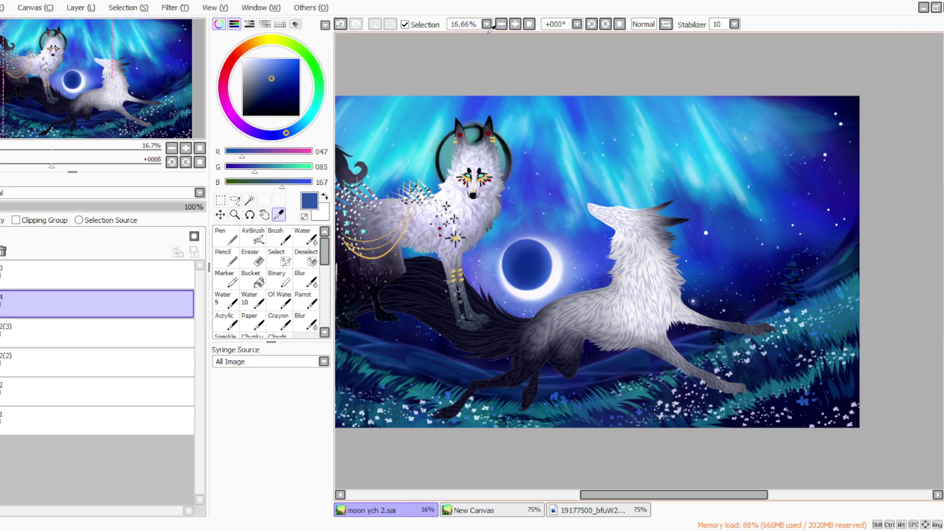
pyautogui.click(516, 24)
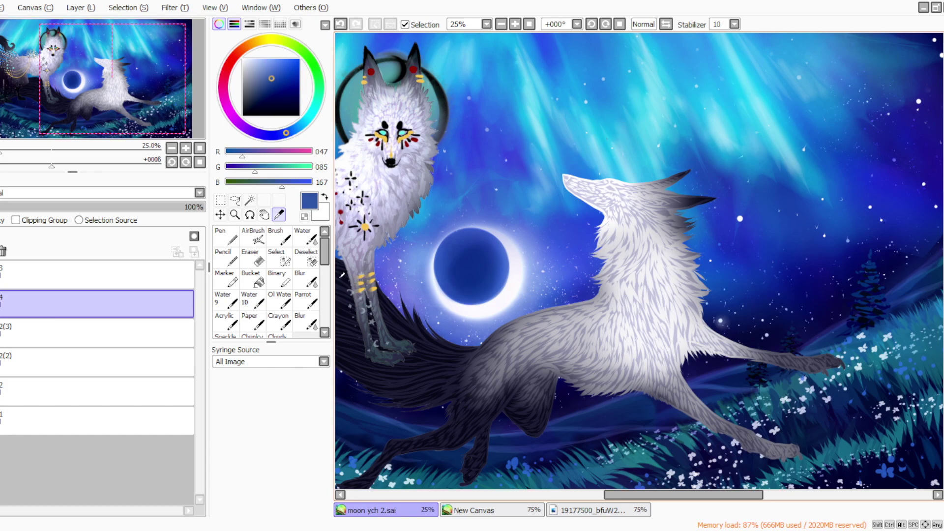
pyautogui.click(113, 332)
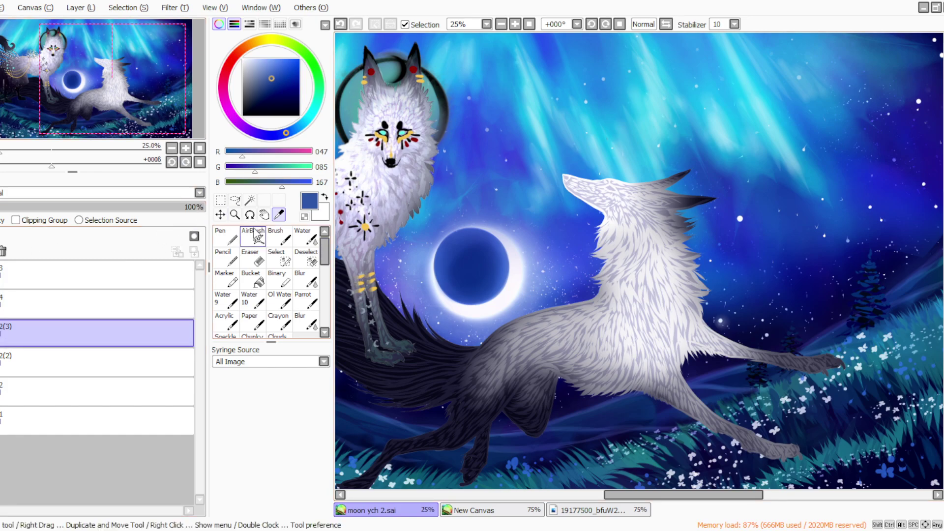
pyautogui.click(390, 353)
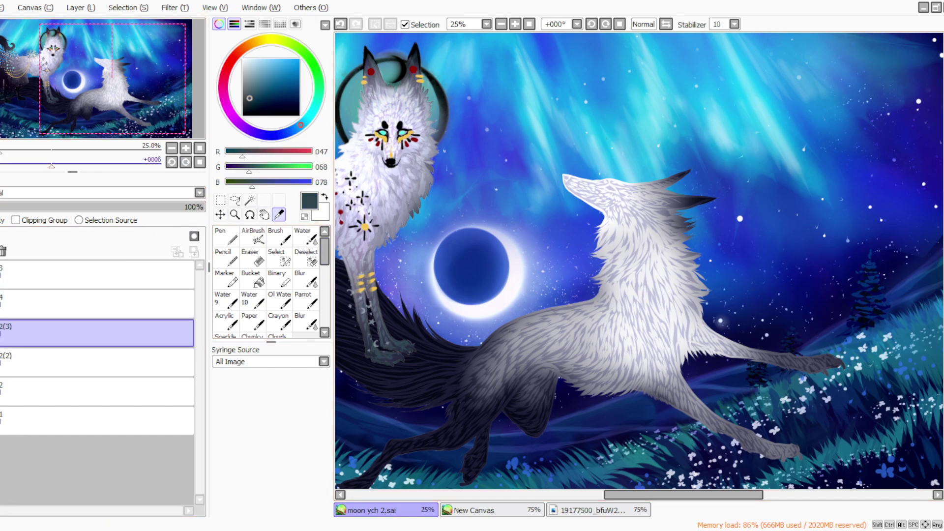
# Step: Tint the leaping creature's lower front paw on the new layer with the Parrot brush at size 50 and density 18
pyautogui.click(306, 301)
pyautogui.click(275, 394)
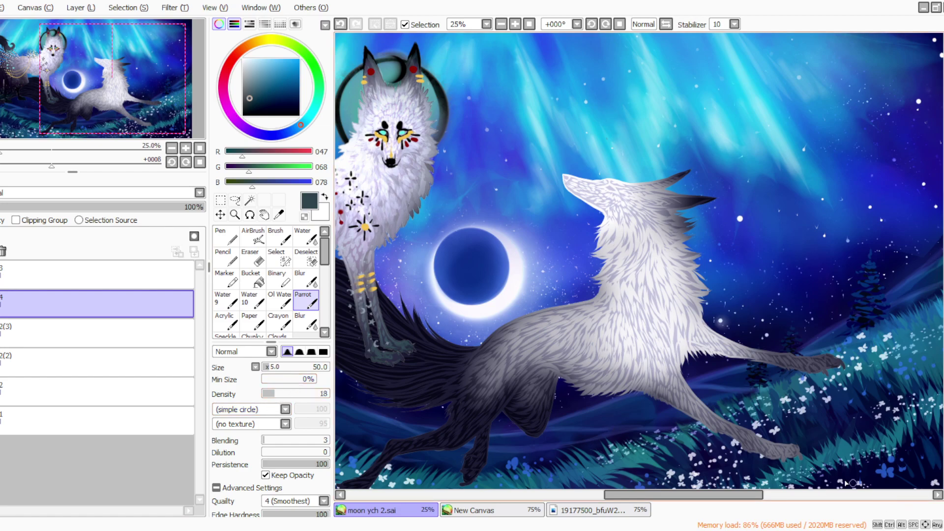
pyautogui.moveTo(791, 450); pyautogui.dragTo(747, 436)
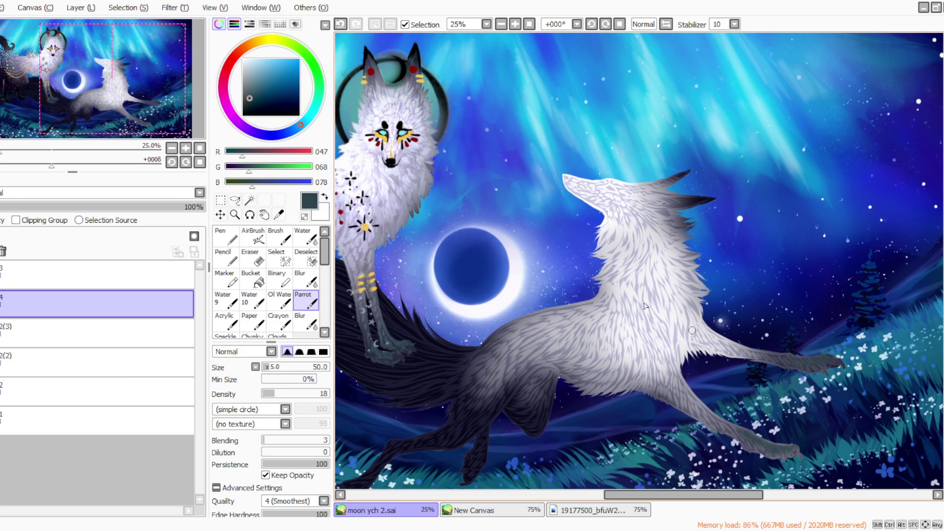
# Step: Set the paw tint layer's opacity to 73% and merge it into the dark coat layer below
pyautogui.moveTo(146, 207); pyautogui.dragTo(147, 207)
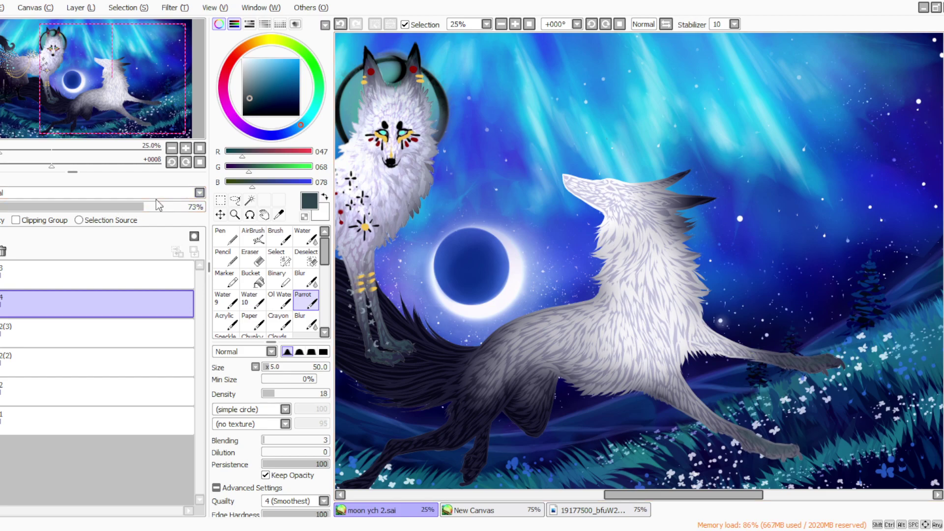
pyautogui.click(82, 123)
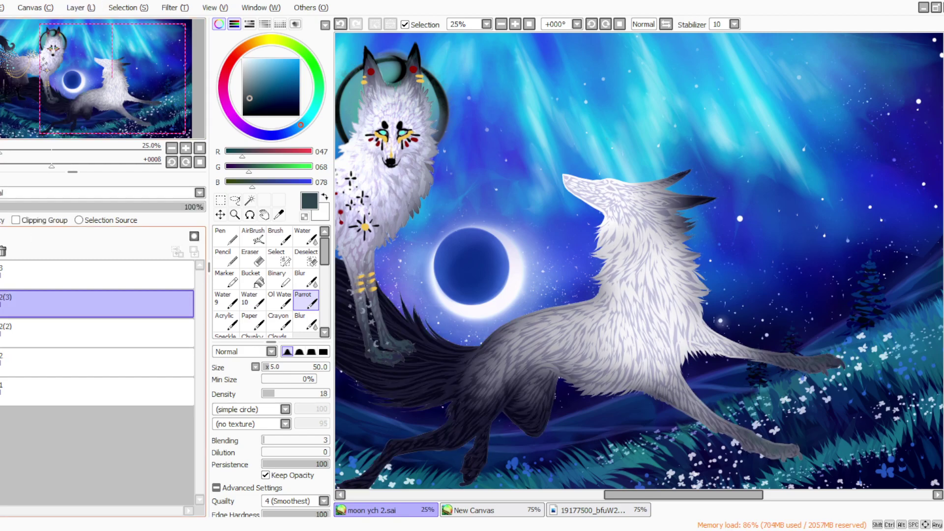
# Step: Make the white silhouette copy's layer active
pyautogui.click(1, 304)
pyautogui.click(1, 303)
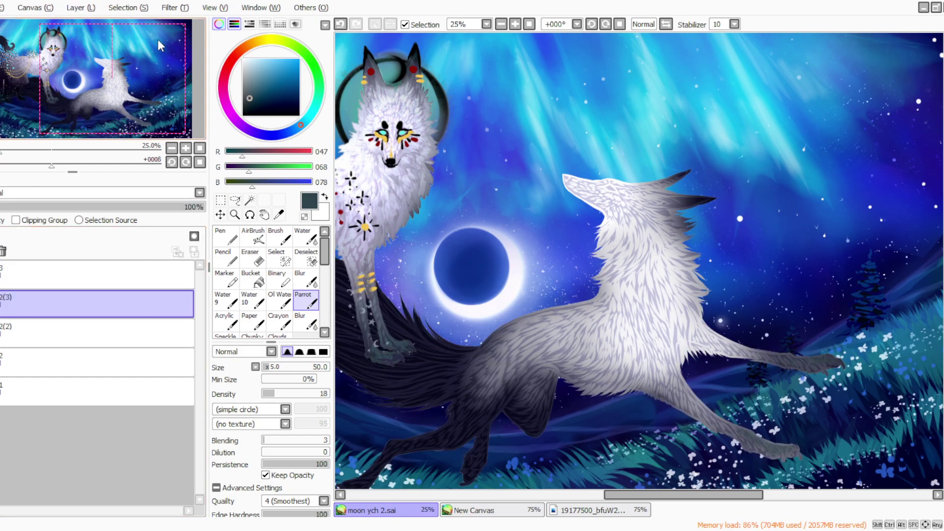
pyautogui.click(1, 332)
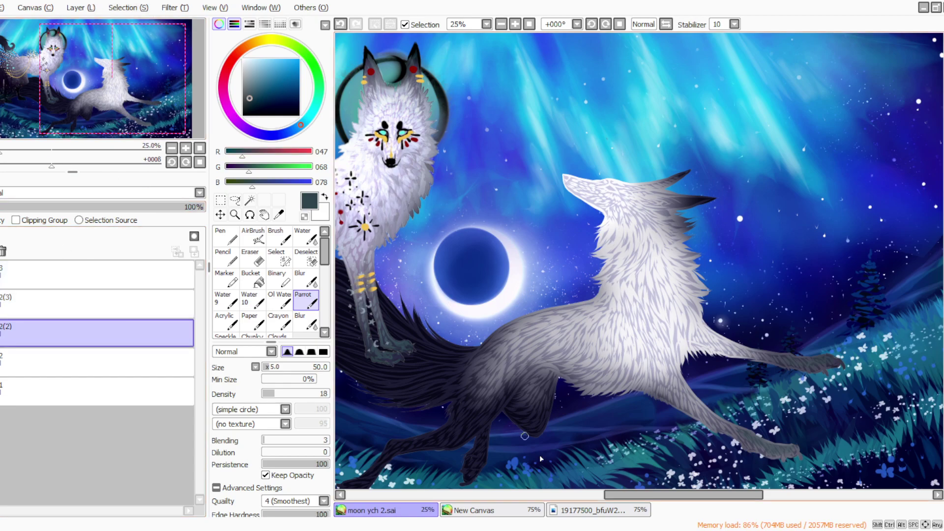
# Step: Erase the grey shading over the leaping creature's chest and shoulder on the dark coat layer, using the Eraser at density 100 and size 130
pyautogui.moveTo(618, 496); pyautogui.dragTo(586, 495)
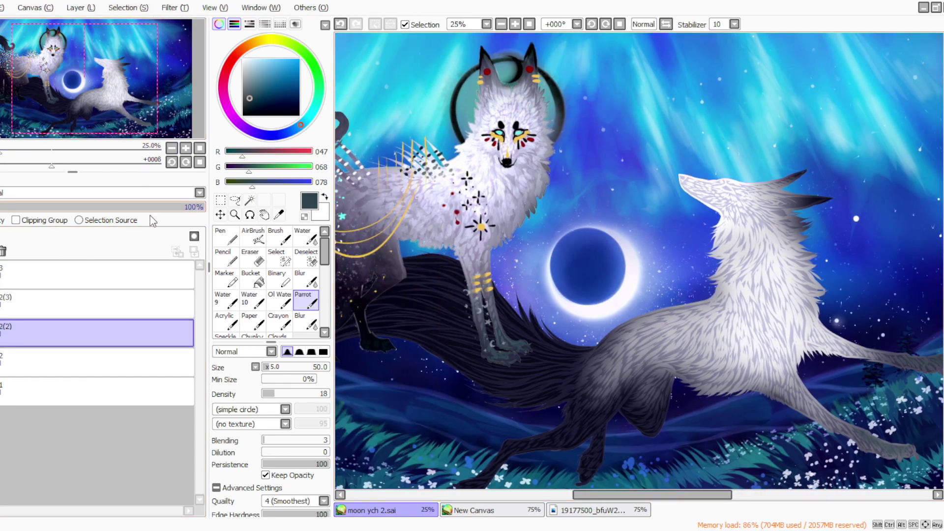
pyautogui.click(252, 258)
pyautogui.click(1, 311)
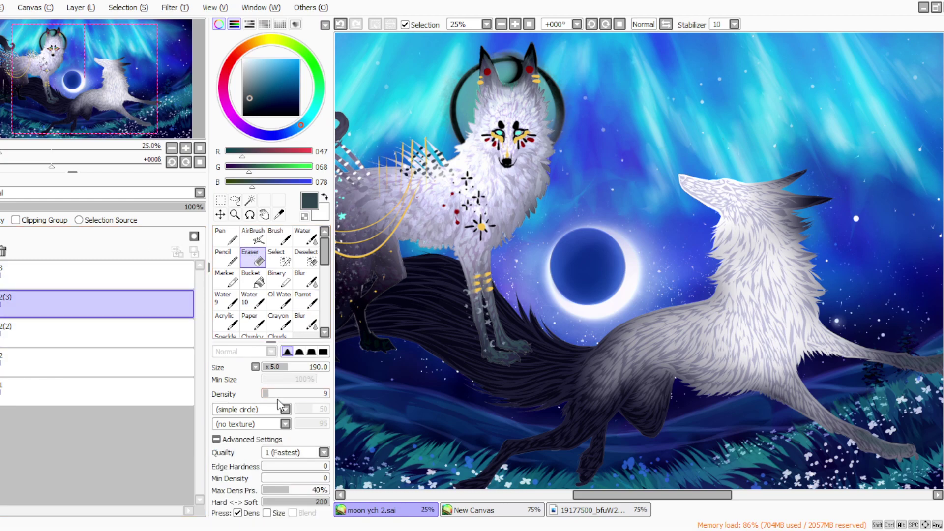
pyautogui.moveTo(273, 396); pyautogui.dragTo(334, 397)
pyautogui.click(281, 369)
pyautogui.moveTo(703, 307)
pyautogui.mouseDown()
pyautogui.moveTo(723, 306)
pyautogui.moveTo(704, 290)
pyautogui.mouseUp()
pyautogui.moveTo(737, 320)
pyautogui.mouseDown()
pyautogui.moveTo(709, 282)
pyautogui.moveTo(729, 308)
pyautogui.moveTo(714, 264)
pyautogui.moveTo(735, 269)
pyautogui.moveTo(744, 315)
pyautogui.mouseUp()
pyautogui.moveTo(707, 256); pyautogui.dragTo(756, 313)
pyautogui.moveTo(795, 287)
pyautogui.mouseDown()
pyautogui.moveTo(803, 261)
pyautogui.moveTo(758, 300)
pyautogui.moveTo(740, 263)
pyautogui.moveTo(739, 324)
pyautogui.moveTo(708, 304)
pyautogui.moveTo(738, 325)
pyautogui.moveTo(718, 307)
pyautogui.mouseUp()
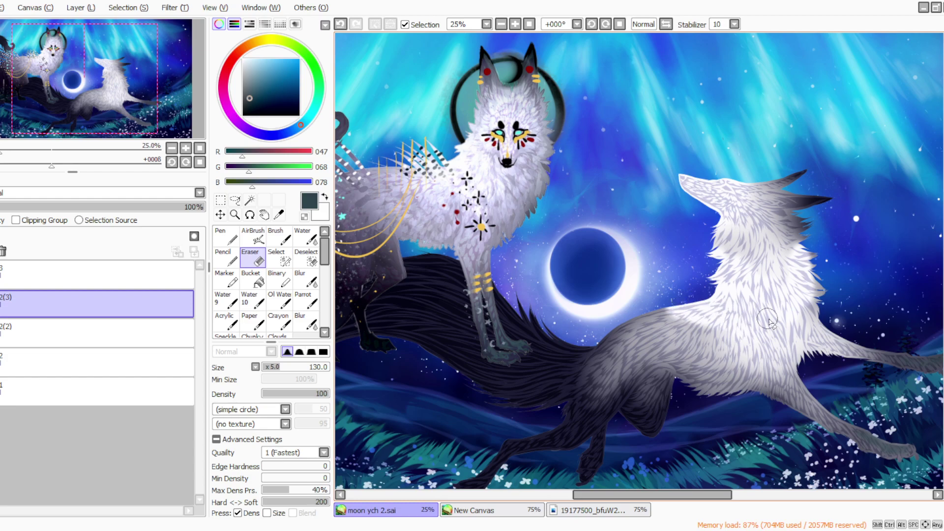
# Step: Soften the coat's dark-to-white transition with the size 50 Blur brush and merge the dark coat layer into the white one below
pyautogui.click(306, 279)
pyautogui.moveTo(680, 339)
pyautogui.mouseDown()
pyautogui.moveTo(680, 322)
pyautogui.moveTo(652, 321)
pyautogui.moveTo(674, 307)
pyautogui.moveTo(704, 333)
pyautogui.mouseUp()
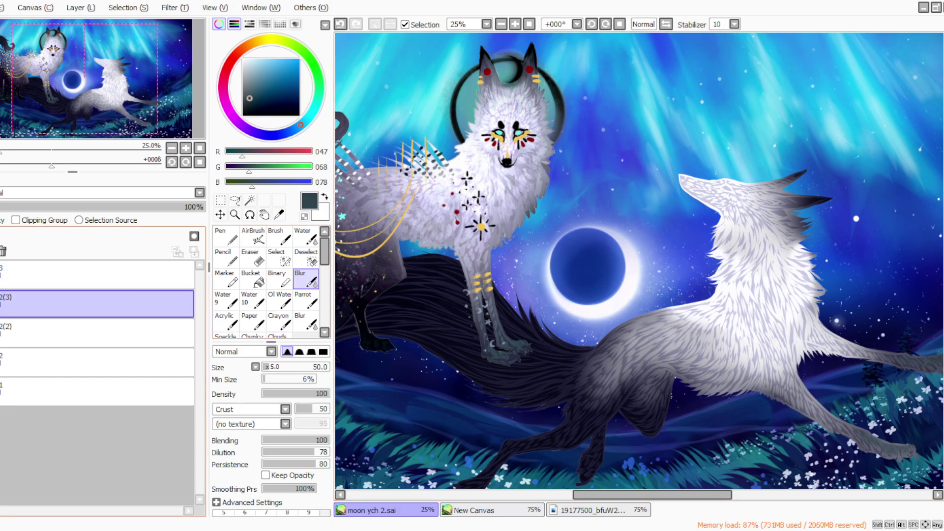
pyautogui.click(84, 8)
pyautogui.click(85, 122)
pyautogui.moveTo(3, 207); pyautogui.dragTo(201, 206)
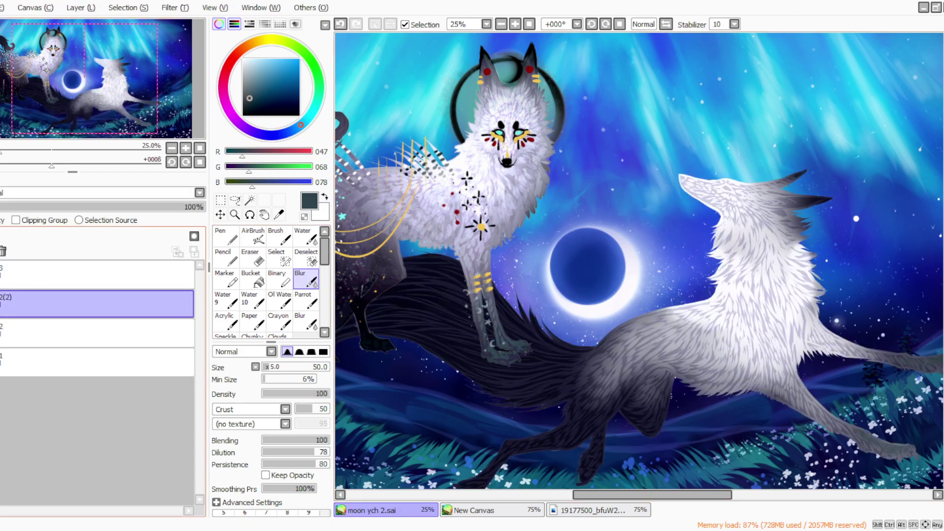
# Step: Show the standing wolf reference, sample dark teal from its tail, and add a new layer above the leaping creature's coat
pyautogui.click(529, 24)
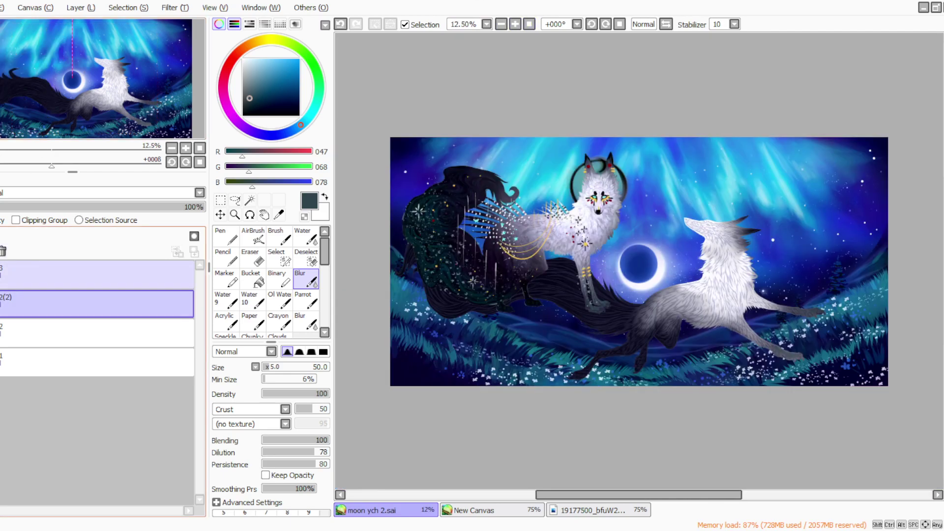
pyautogui.click(27, 275)
pyautogui.click(514, 24)
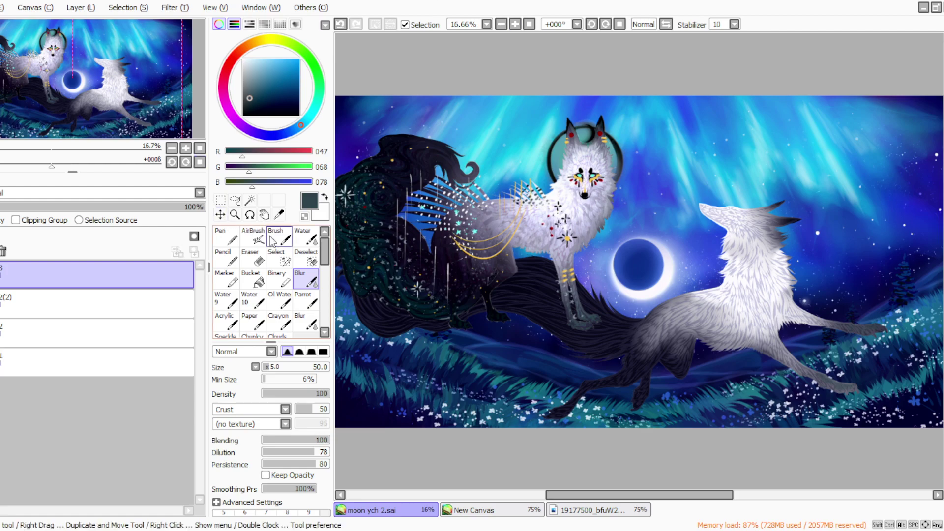
pyautogui.click(279, 214)
pyautogui.click(367, 246)
pyautogui.click(74, 303)
pyautogui.click(77, 8)
pyautogui.click(83, 23)
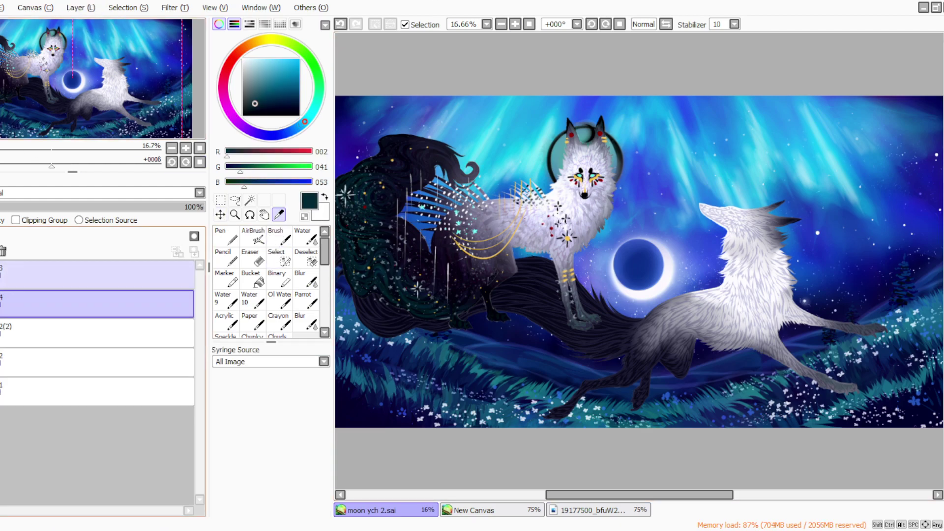
# Step: Hide the reference and paint dark teal streaks along the base of the leaping creature's tail with the Parrot brush at size 70
pyautogui.click(1, 275)
pyautogui.click(306, 301)
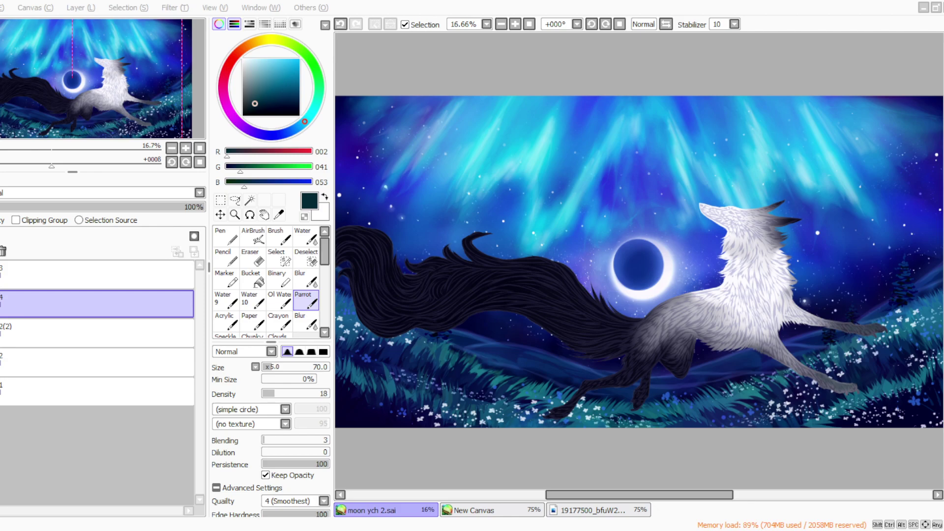
pyautogui.click(387, 512)
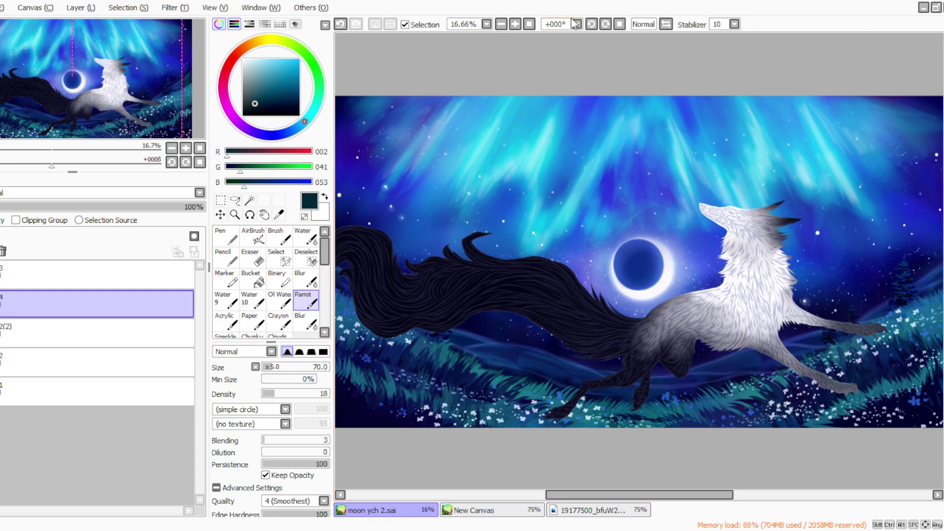
pyautogui.click(591, 24)
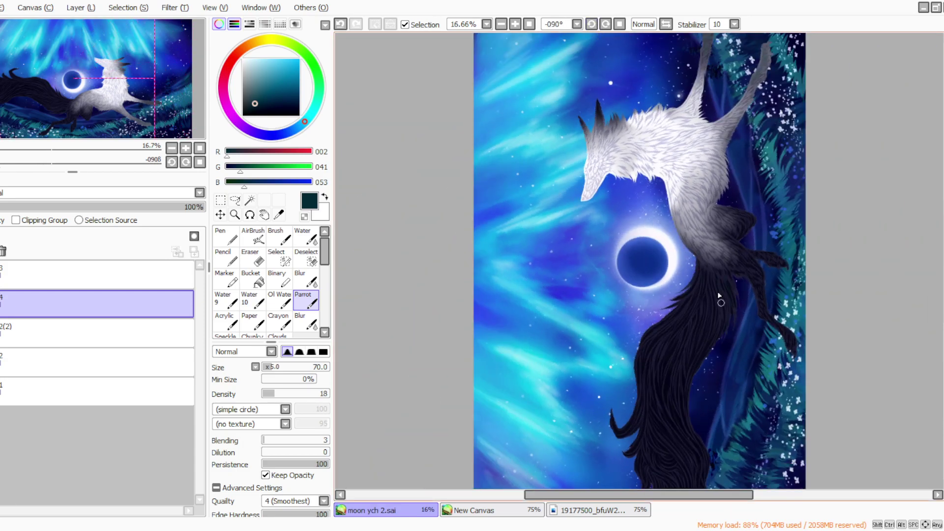
pyautogui.click(515, 24)
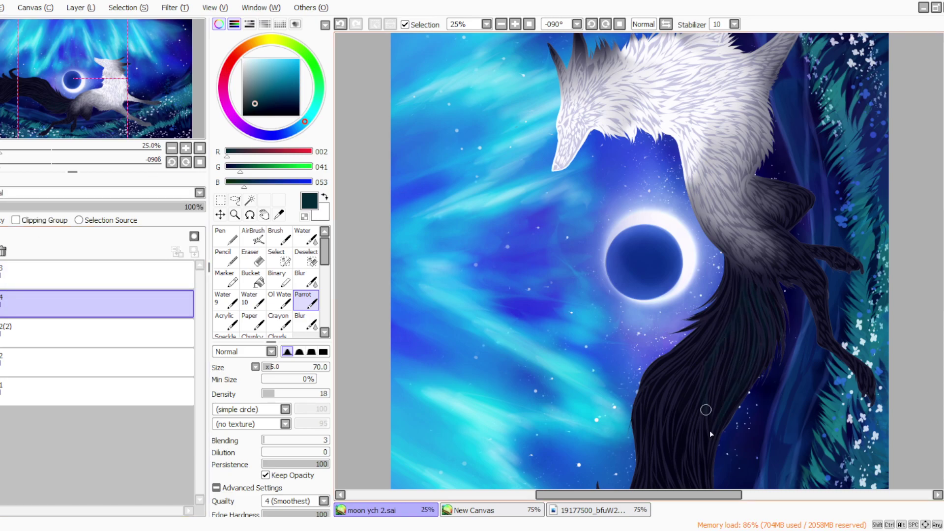
pyautogui.scroll(-3, 800, 148)
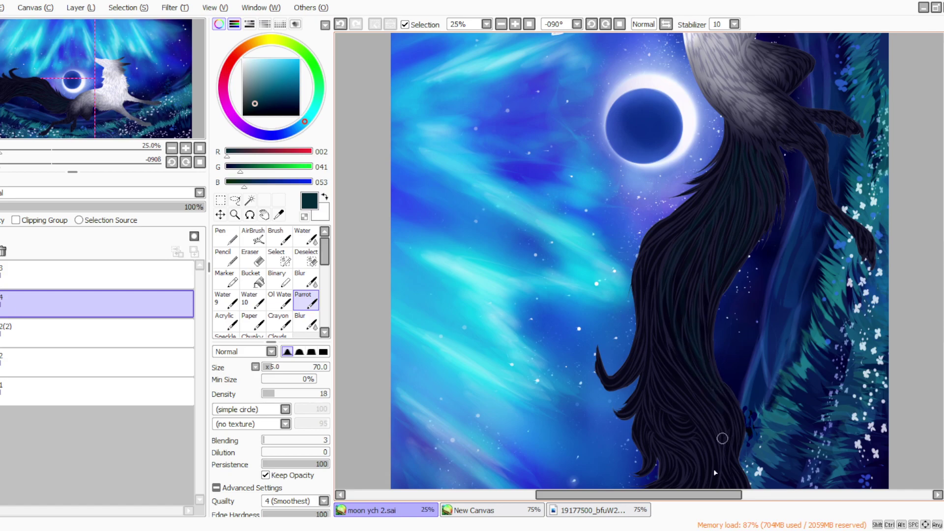
# Step: Continue the dark teal streaks to the tail's tip, checking against the reference, and merge the streak layer into the coat layer
pyautogui.click(1, 274)
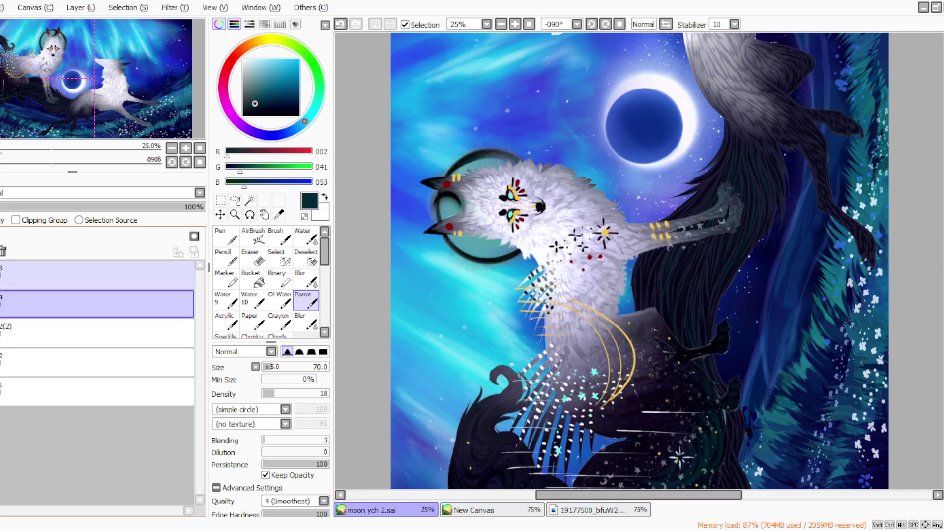
pyautogui.click(1, 275)
pyautogui.moveTo(831, 348); pyautogui.dragTo(830, 200)
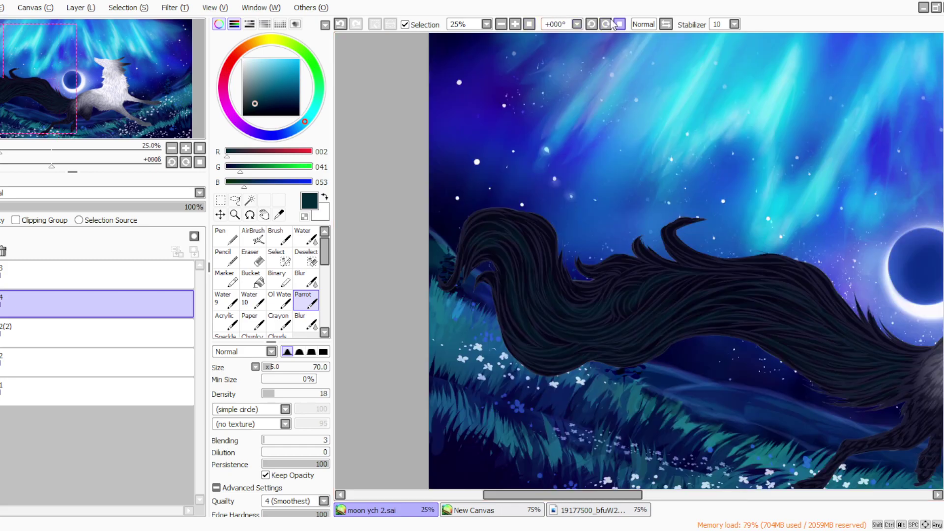
pyautogui.click(620, 24)
pyautogui.moveTo(496, 499); pyautogui.dragTo(556, 499)
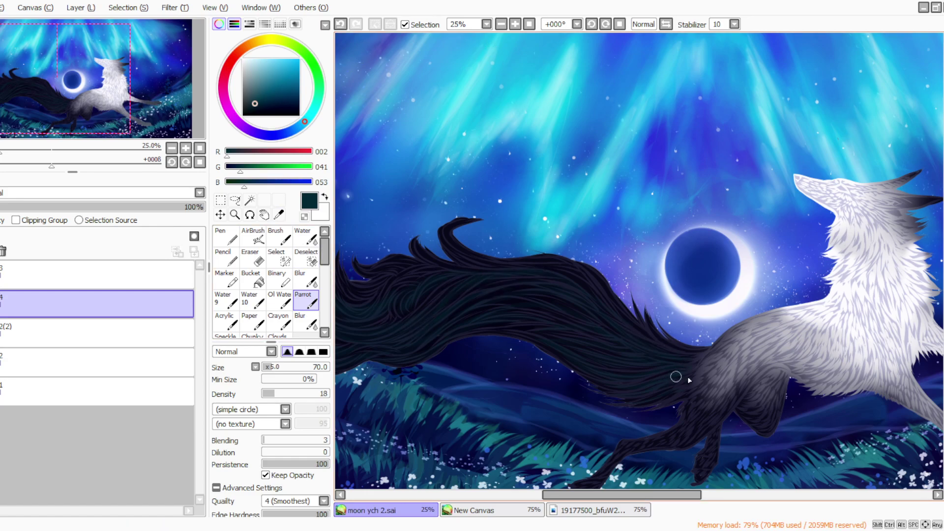
pyautogui.click(529, 25)
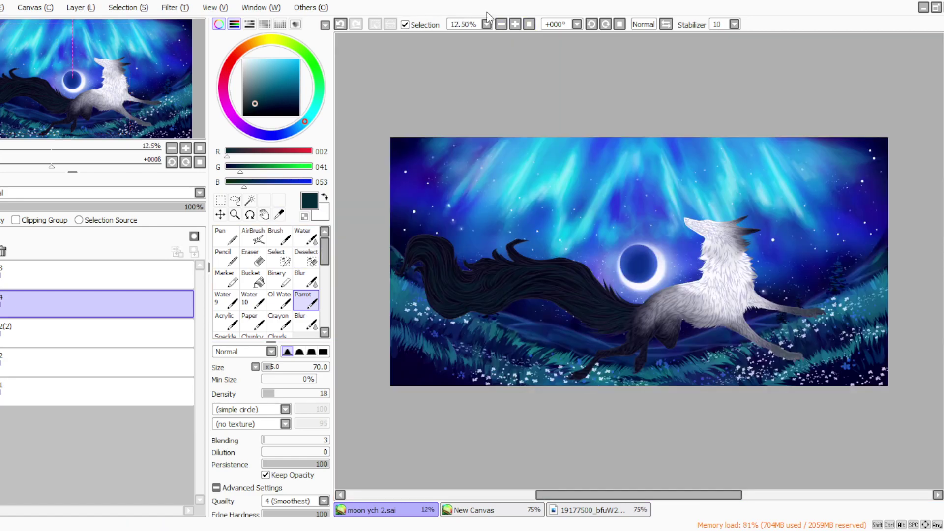
pyautogui.click(515, 24)
pyautogui.moveTo(556, 495); pyautogui.dragTo(545, 500)
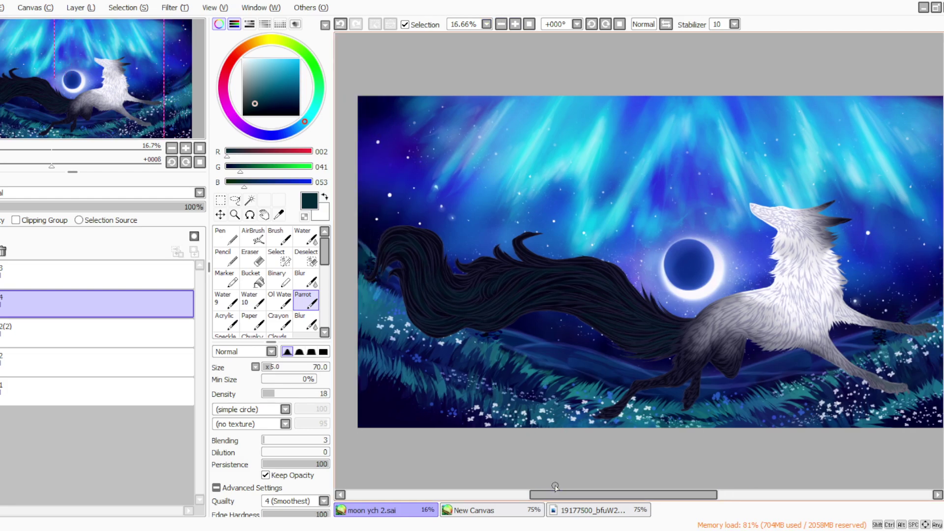
pyautogui.hotkey('ctrl', 'e')
# Step: Show the standing wolf reference again and move it over the leaping creature's back, clear of the long tail
pyautogui.click(1, 274)
pyautogui.click(25, 268)
pyautogui.click(221, 200)
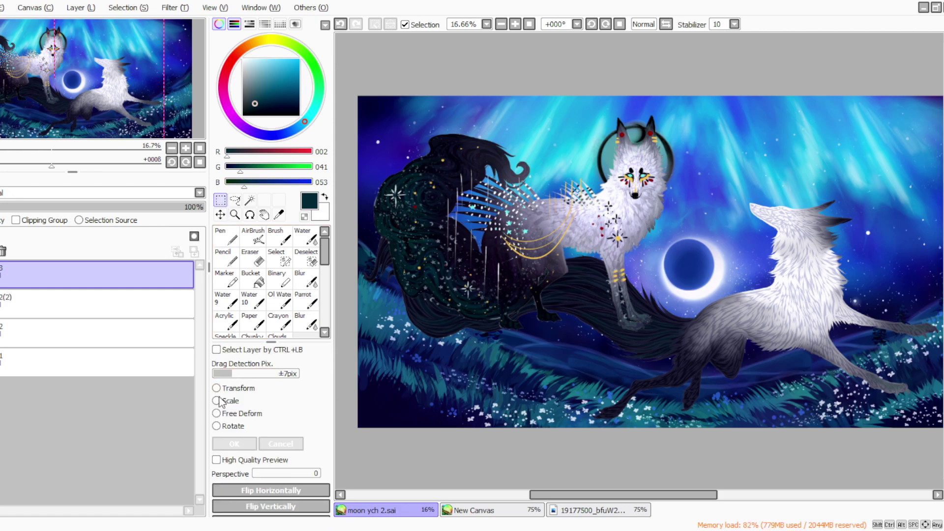
pyautogui.click(219, 400)
pyautogui.moveTo(460, 297); pyautogui.dragTo(656, 287)
pyautogui.click(234, 444)
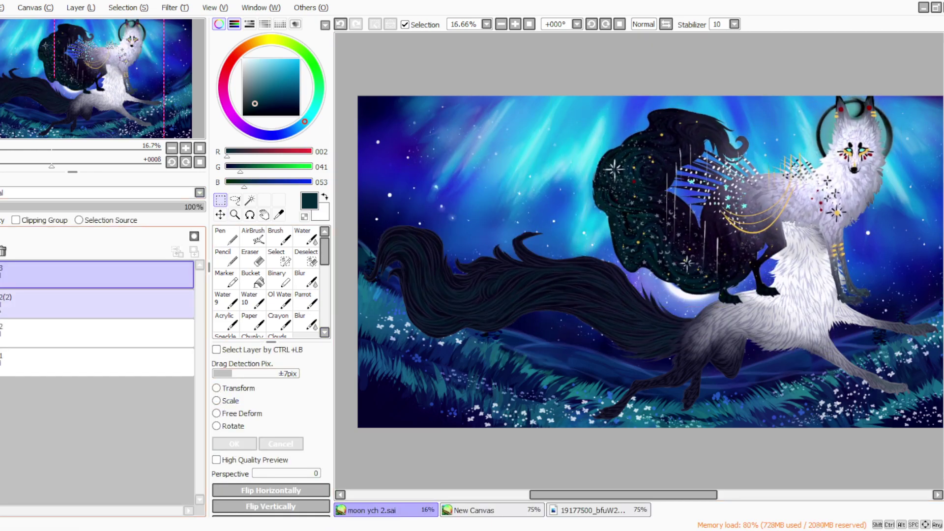
# Step: Add a new layer above the leaping creature's coat and sample the pale blue of the sparkle on the reference wolf's tail
pyautogui.click(74, 303)
pyautogui.click(87, 8)
pyautogui.click(91, 20)
pyautogui.click(515, 24)
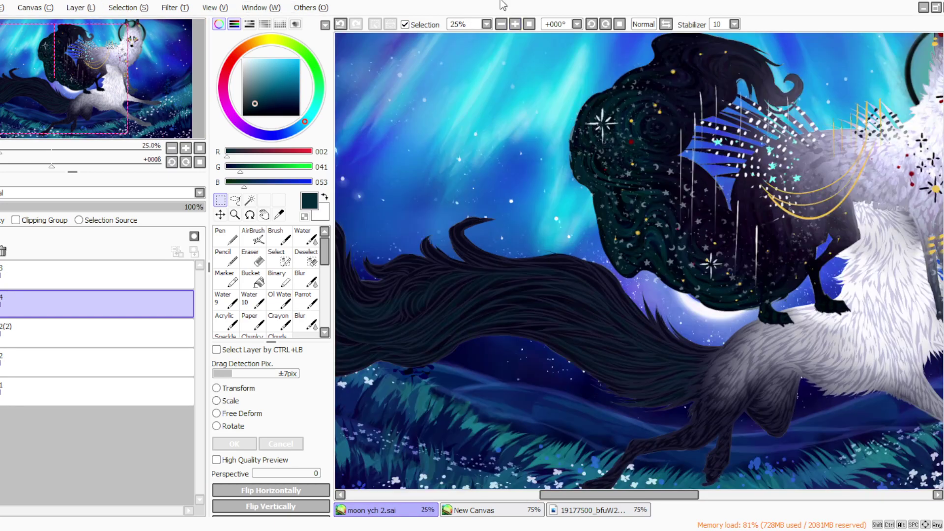
pyautogui.press('alt')
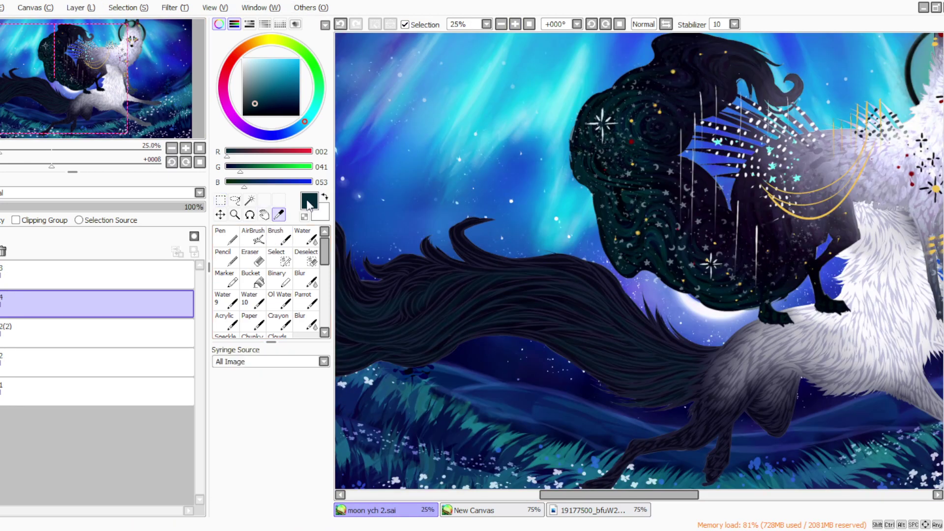
pyautogui.click(713, 257)
# Step: Paint two large pale blue sparkles on the leaping creature's tail with the Parrot brush at density 100 and size 35
pyautogui.click(306, 301)
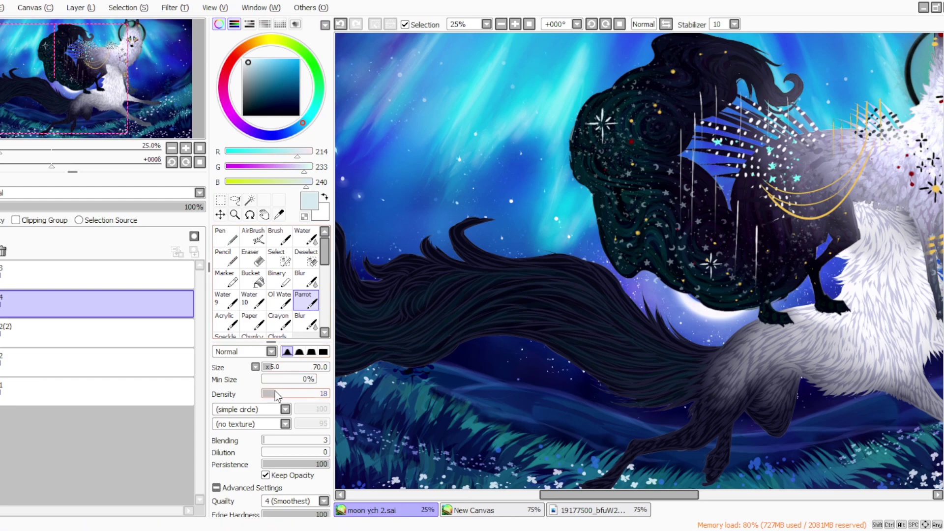
pyautogui.moveTo(277, 393); pyautogui.dragTo(329, 393)
pyautogui.click(271, 367)
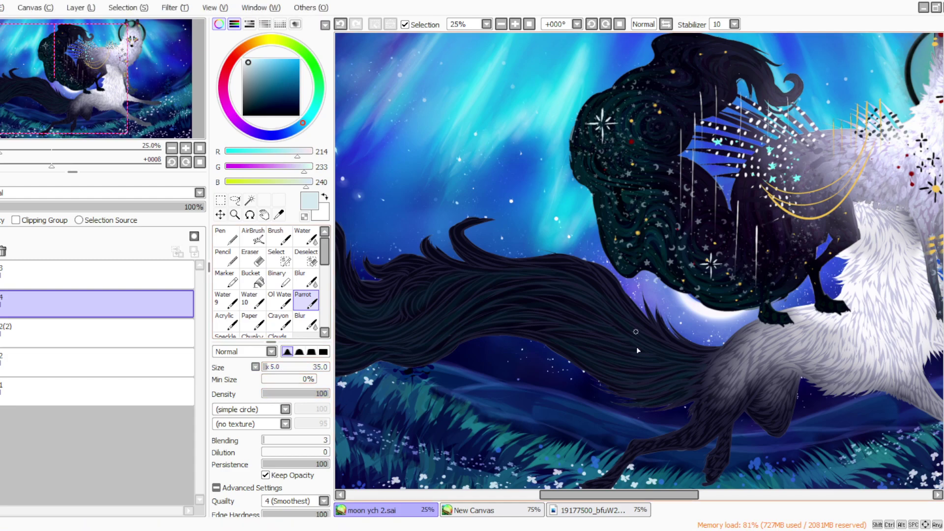
pyautogui.moveTo(590, 326)
pyautogui.mouseDown()
pyautogui.moveTo(590, 354)
pyautogui.moveTo(587, 344)
pyautogui.mouseUp()
pyautogui.moveTo(619, 495); pyautogui.dragTo(567, 494)
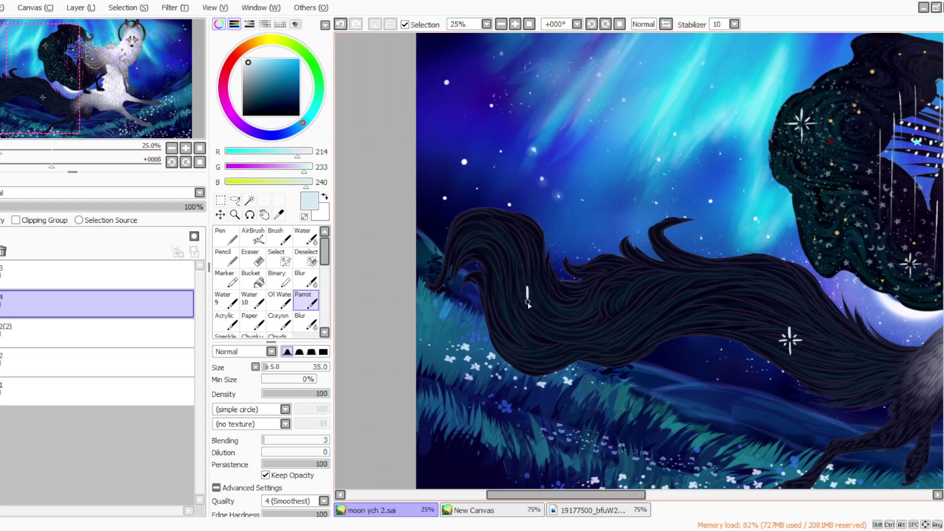
pyautogui.moveTo(525, 302); pyautogui.dragTo(524, 299)
# Step: Sample the grey-blue of the reference tail's moons and paint small stars and crescent moons on the lower base of the leaping creature's tail
pyautogui.moveTo(497, 494); pyautogui.dragTo(563, 494)
pyautogui.press('alt')
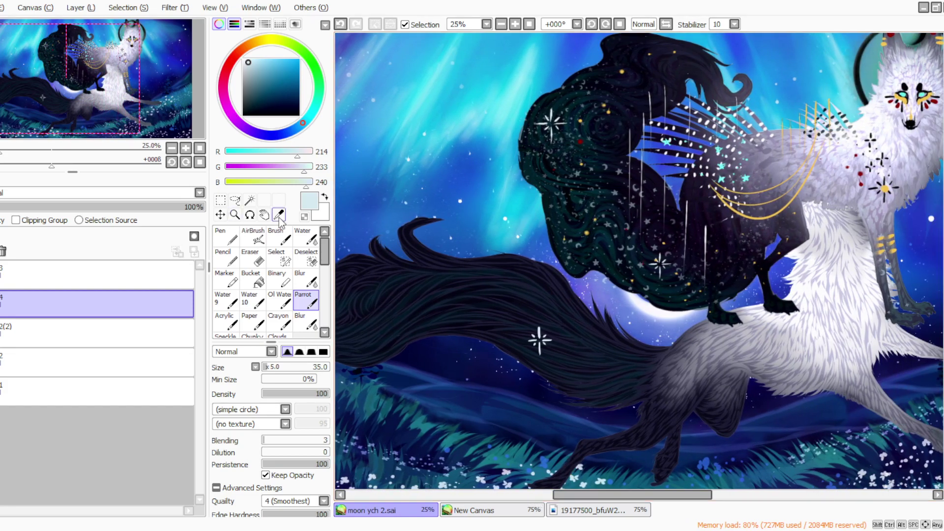
pyautogui.keyDown('alt'); pyautogui.click(631, 248); pyautogui.keyUp('alt')
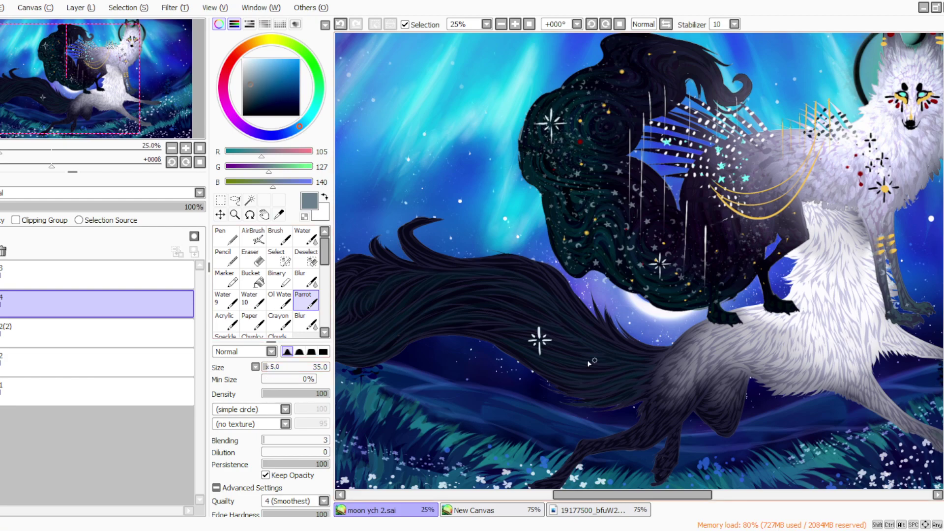
pyautogui.moveTo(600, 368)
pyautogui.mouseDown()
pyautogui.moveTo(611, 382)
pyautogui.moveTo(623, 376)
pyautogui.mouseUp()
pyautogui.click(562, 353)
pyautogui.click(563, 361)
pyautogui.click(568, 363)
pyautogui.moveTo(581, 374); pyautogui.dragTo(575, 377)
pyautogui.moveTo(560, 374); pyautogui.dragTo(556, 374)
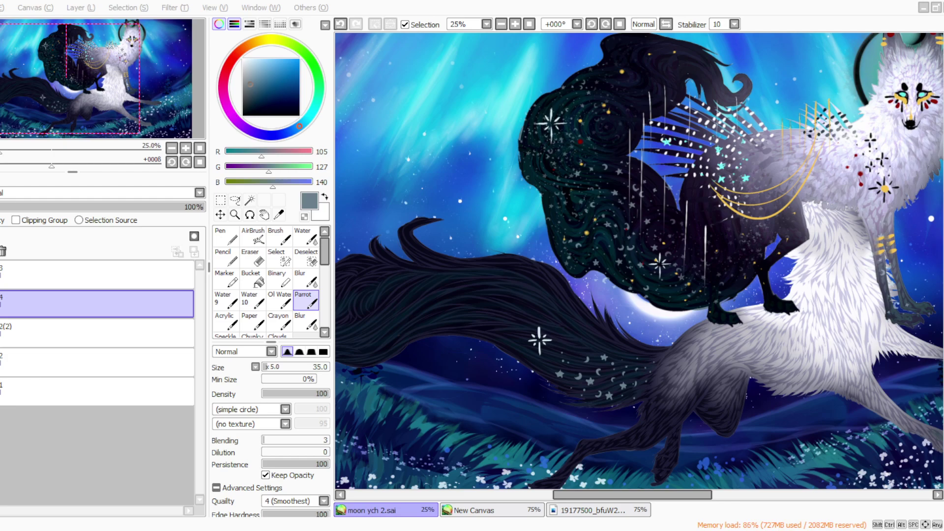
# Step: Add more grey-blue crescent moons, stars and dots beside the large sparkle and toward the tail's upper edge
pyautogui.moveTo(563, 495); pyautogui.dragTo(544, 496)
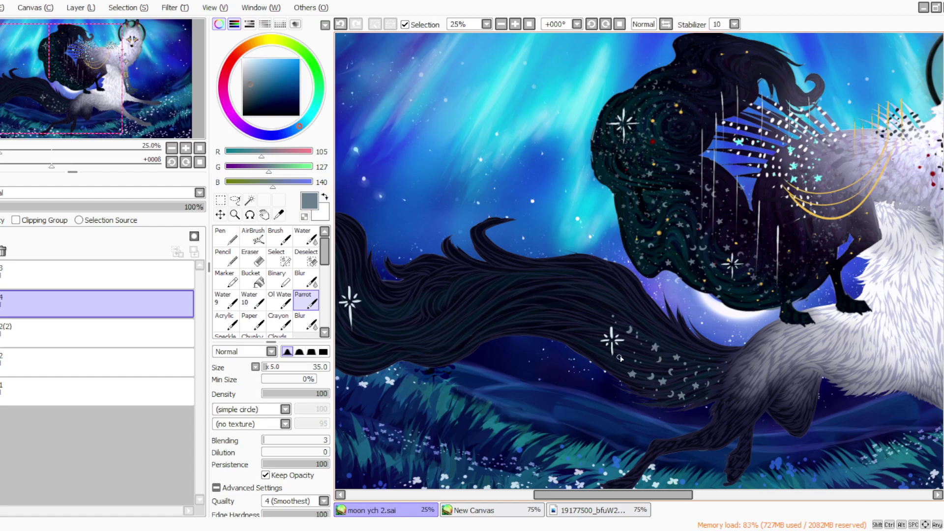
pyautogui.moveTo(632, 352); pyautogui.dragTo(632, 359)
pyautogui.moveTo(677, 336); pyautogui.dragTo(690, 353)
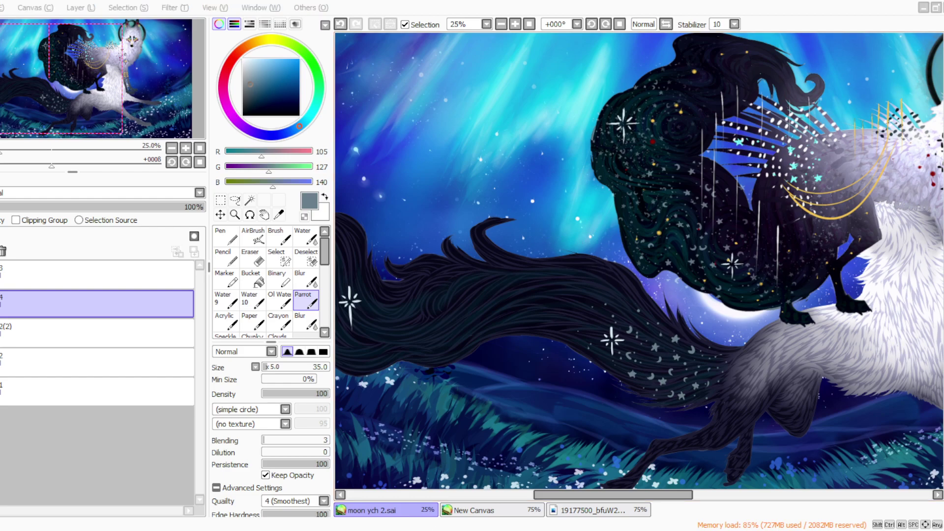
pyautogui.click(438, 471)
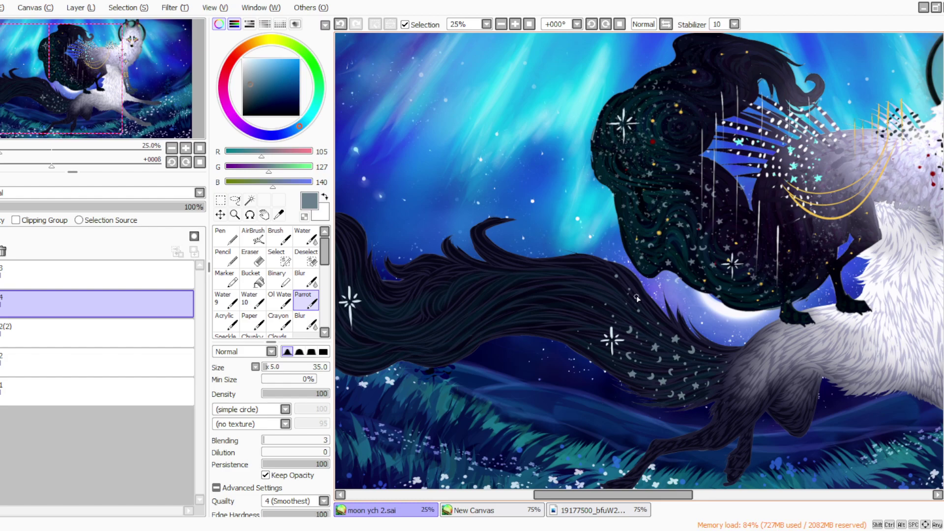
# Step: Duplicate the star and moon pattern layer and flip the copy horizontally
pyautogui.click(74, 8)
pyautogui.click(80, 70)
pyautogui.click(72, 7)
pyautogui.click(96, 246)
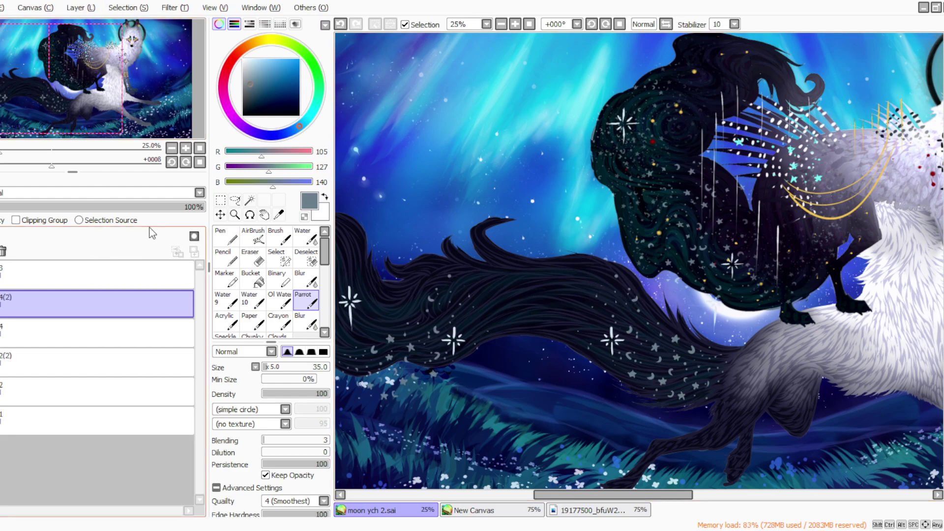
# Step: Rotate the flipped pattern copy to follow the middle of the tail, move it into place, and erase its two large sparkles
pyautogui.click(221, 199)
pyautogui.moveTo(554, 496); pyautogui.dragTo(514, 496)
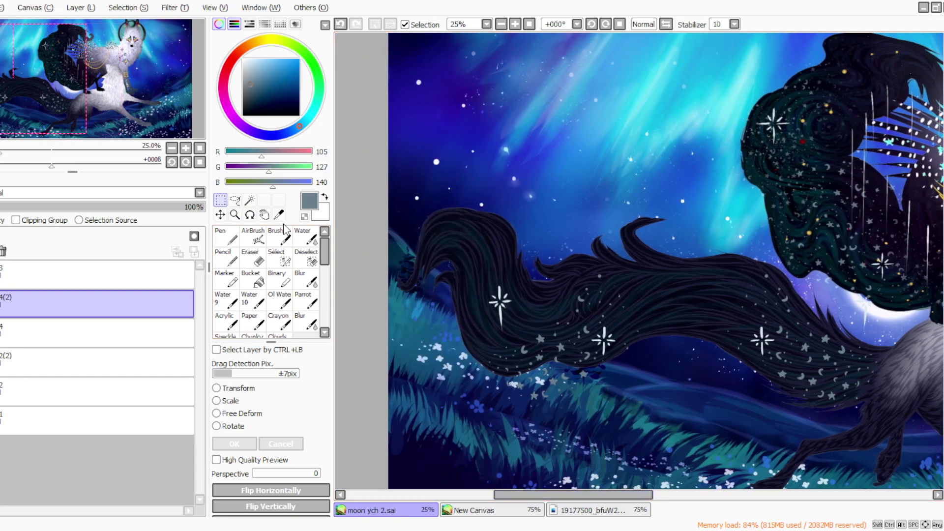
pyautogui.click(226, 426)
pyautogui.moveTo(457, 261); pyautogui.dragTo(717, 467)
pyautogui.moveTo(669, 371); pyautogui.dragTo(572, 278)
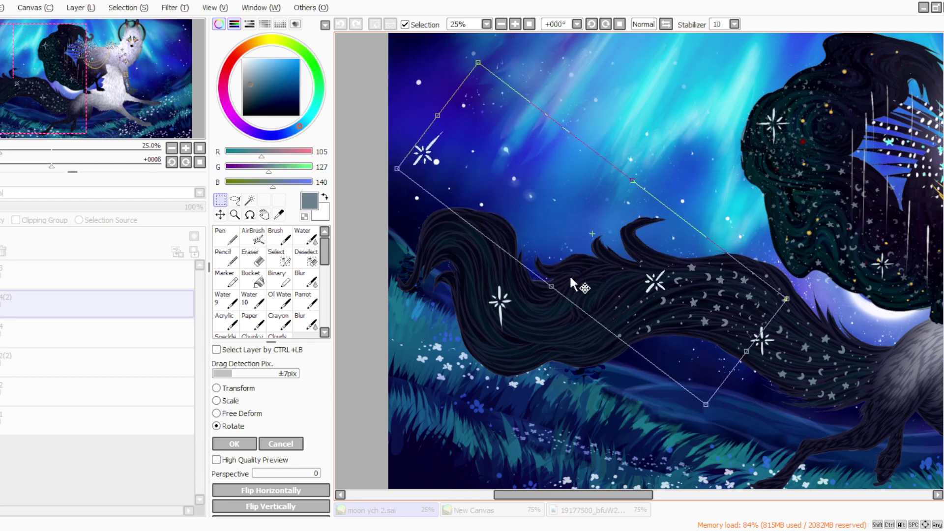
pyautogui.click(234, 444)
pyautogui.moveTo(648, 275); pyautogui.dragTo(649, 278)
pyautogui.moveTo(433, 157)
pyautogui.mouseDown()
pyautogui.moveTo(417, 172)
pyautogui.moveTo(434, 154)
pyautogui.mouseUp()
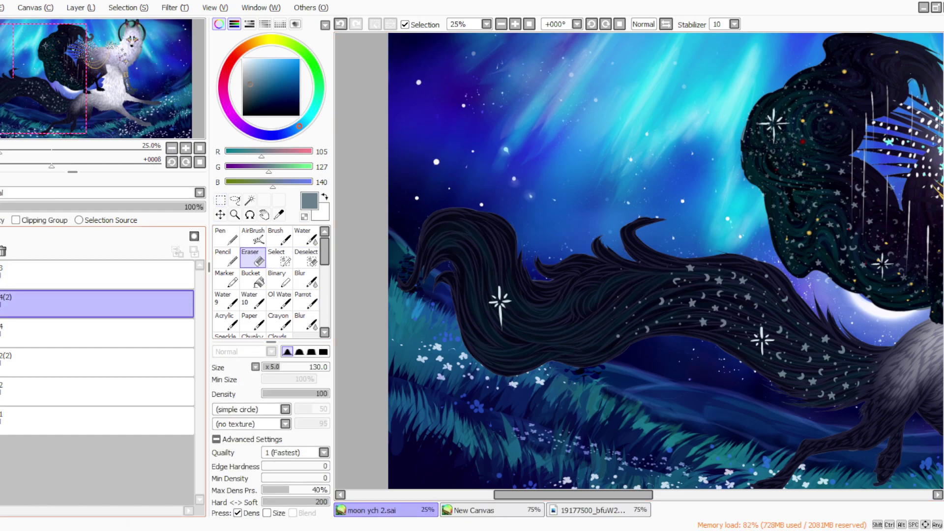
# Step: Merge the flipped star and moon copy into the pattern layer beneath it
pyautogui.click(73, 8)
pyautogui.click(78, 121)
pyautogui.hotkey('ctrl', 'z')
# Step: Lasso the stars and moons in the upper middle of the tail, paste them onto a new layer and flip the copy
pyautogui.click(235, 200)
pyautogui.moveTo(768, 269)
pyautogui.mouseDown()
pyautogui.moveTo(833, 311)
pyautogui.moveTo(886, 391)
pyautogui.moveTo(759, 376)
pyautogui.mouseUp()
pyautogui.moveTo(745, 343)
pyautogui.mouseDown()
pyautogui.moveTo(581, 323)
pyautogui.moveTo(710, 239)
pyautogui.mouseUp()
pyautogui.hotkey('ctrl', 'c')
pyautogui.hotkey('ctrl', 'v')
pyautogui.click(79, 7)
pyautogui.click(104, 247)
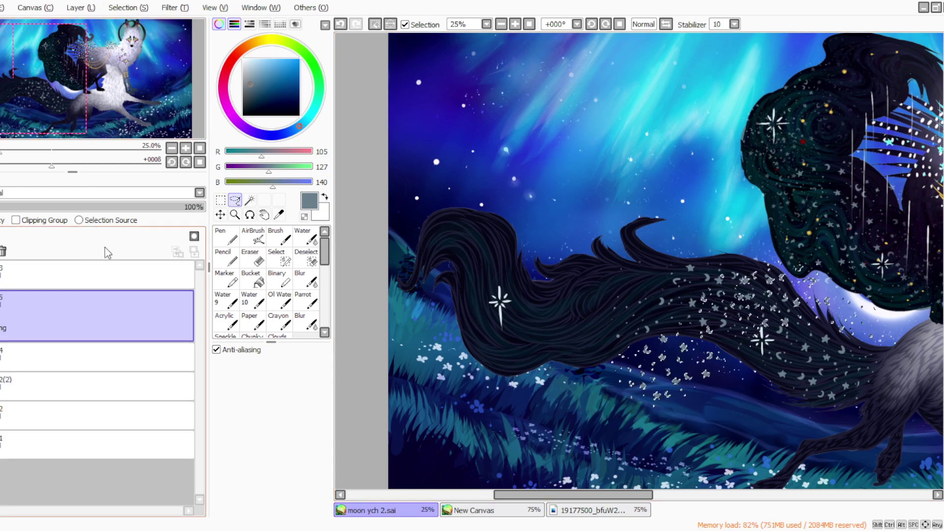
# Step: Scale and move the pasted stars and moons onto the tail's middle section and lower their layer opacity to 53%
pyautogui.hotkey('ctrl', 't')
pyautogui.moveTo(612, 252); pyautogui.dragTo(459, 220)
pyautogui.moveTo(487, 268); pyautogui.dragTo(550, 283)
pyautogui.moveTo(520, 250); pyautogui.dragTo(571, 284)
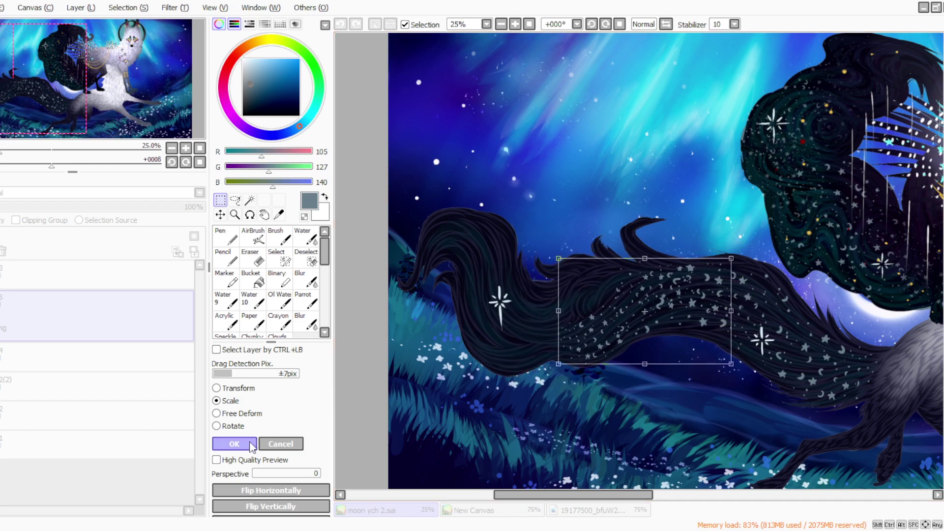
pyautogui.click(234, 444)
pyautogui.click(98, 207)
# Step: Duplicate the faded pattern layer, flip the copy and rotate it to follow the middle of the tail
pyautogui.click(74, 9)
pyautogui.click(83, 60)
pyautogui.click(73, 7)
pyautogui.click(111, 248)
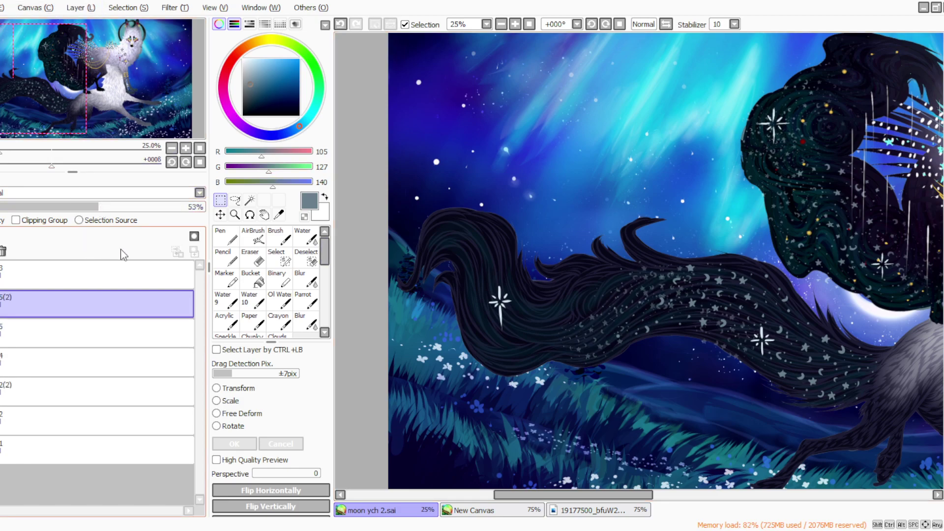
pyautogui.click(227, 426)
pyautogui.moveTo(551, 347); pyautogui.dragTo(681, 369)
pyautogui.press('Return')
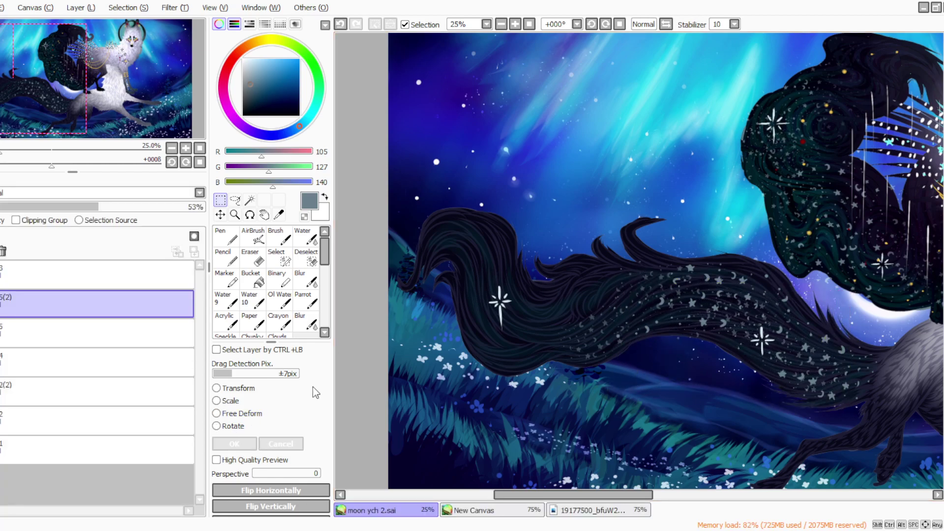
# Step: Merge the faded copy into the layer beneath it and duplicate the merged pattern layer
pyautogui.click(76, 8)
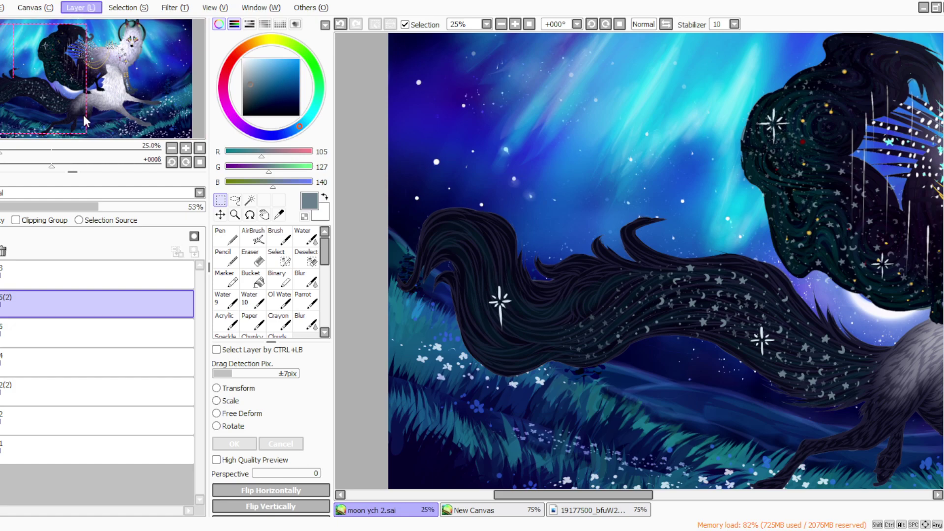
pyautogui.click(88, 123)
pyautogui.hotkey('ctrl', 'z')
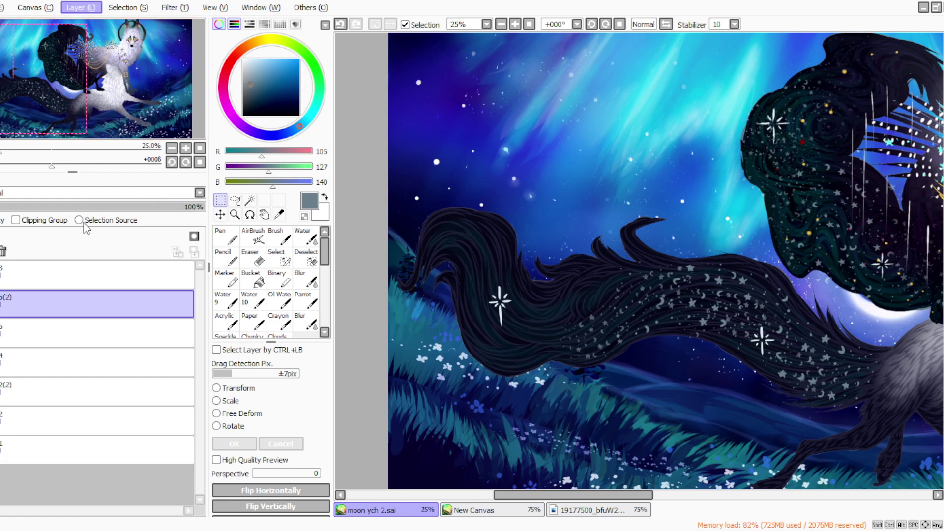
# Step: Rotate the duplicated faded pattern and move it over to the tail's curled tip
pyautogui.click(216, 426)
pyautogui.moveTo(607, 346); pyautogui.dragTo(415, 258)
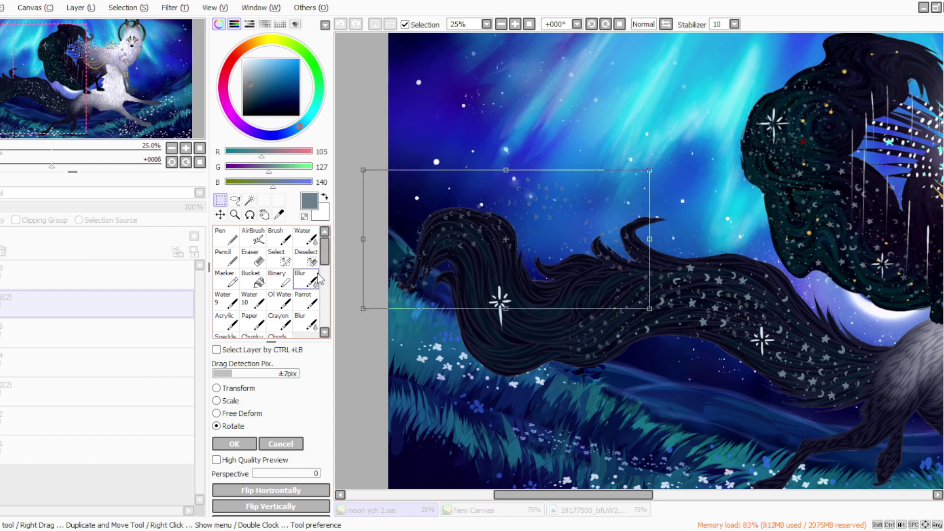
pyautogui.click(234, 443)
# Step: Lasso groups of the faded stars and reposition them along the tail's curl and middle section
pyautogui.click(235, 199)
pyautogui.moveTo(500, 127)
pyautogui.mouseDown()
pyautogui.moveTo(683, 197)
pyautogui.moveTo(558, 300)
pyautogui.mouseUp()
pyautogui.moveTo(515, 230)
pyautogui.mouseDown()
pyautogui.moveTo(500, 129)
pyautogui.moveTo(467, 374)
pyautogui.moveTo(458, 343)
pyautogui.mouseUp()
pyautogui.hotkey('ctrl', 'd')
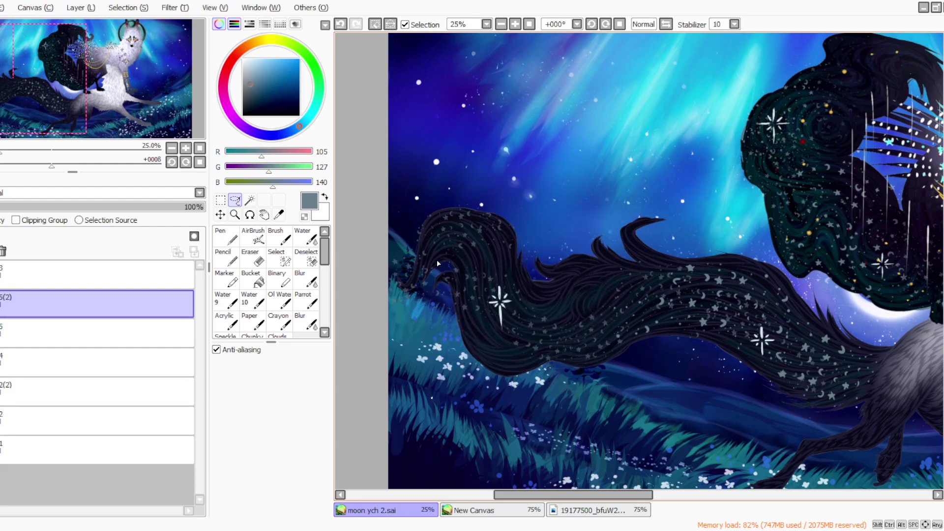
pyautogui.moveTo(451, 296)
pyautogui.mouseDown()
pyautogui.moveTo(366, 291)
pyautogui.moveTo(400, 240)
pyautogui.moveTo(394, 284)
pyautogui.moveTo(412, 297)
pyautogui.moveTo(446, 259)
pyautogui.mouseUp()
pyautogui.moveTo(421, 359)
pyautogui.mouseDown()
pyautogui.moveTo(437, 392)
pyautogui.moveTo(549, 370)
pyautogui.moveTo(585, 342)
pyautogui.mouseUp()
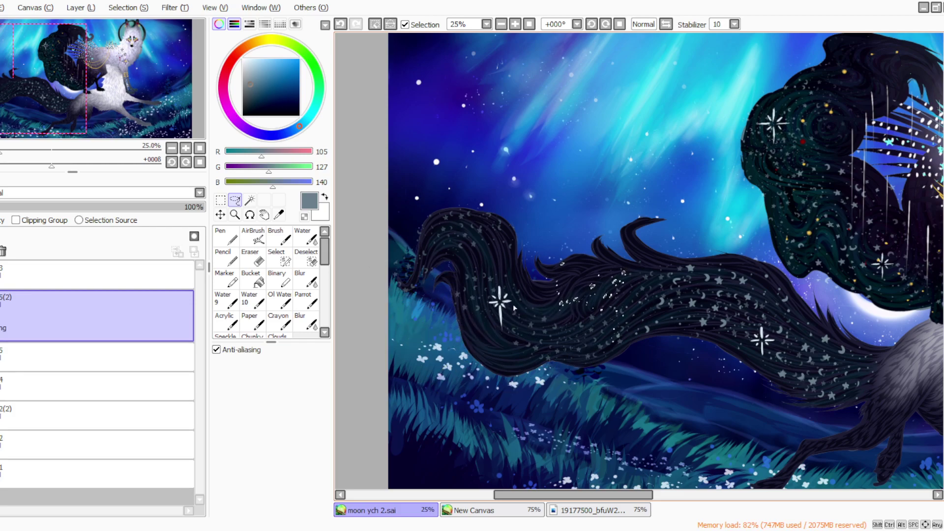
pyautogui.hotkey('ctrl', 'z')
# Step: Select the stars and moons at the tail's base on their pattern layer, copy them to a new layer and flip the copy
pyautogui.click(1, 333)
pyautogui.click(1, 333)
pyautogui.click(10, 333)
pyautogui.click(1, 362)
pyautogui.click(98, 361)
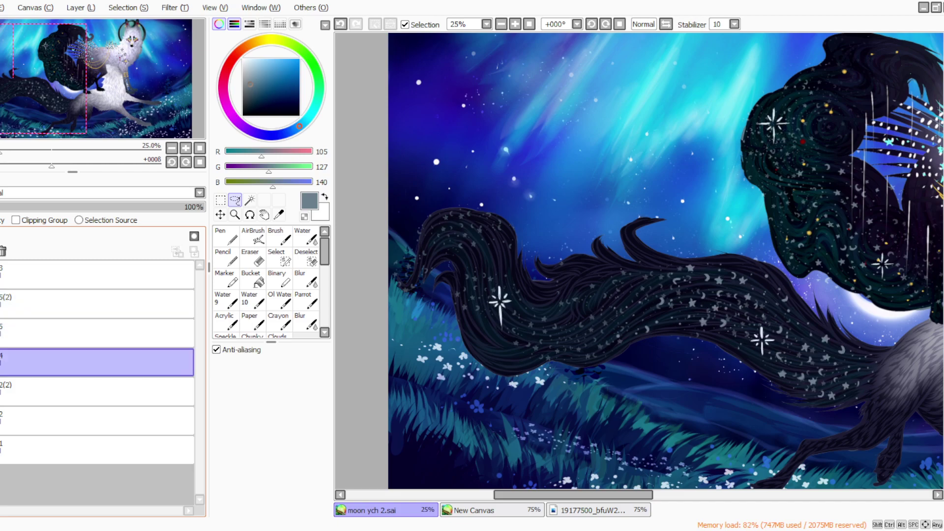
pyautogui.moveTo(819, 302)
pyautogui.mouseDown()
pyautogui.moveTo(871, 367)
pyautogui.moveTo(760, 368)
pyautogui.moveTo(785, 280)
pyautogui.mouseUp()
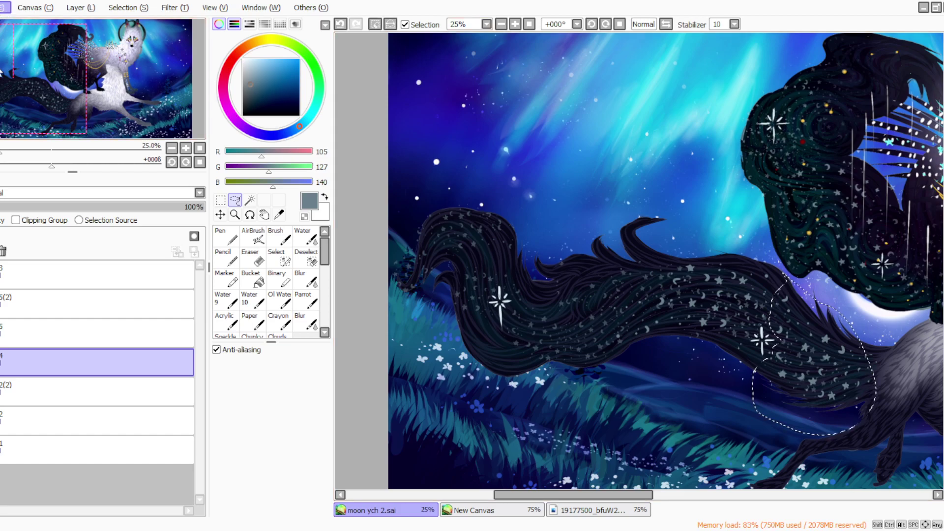
pyautogui.click(2, 89)
pyautogui.click(81, 8)
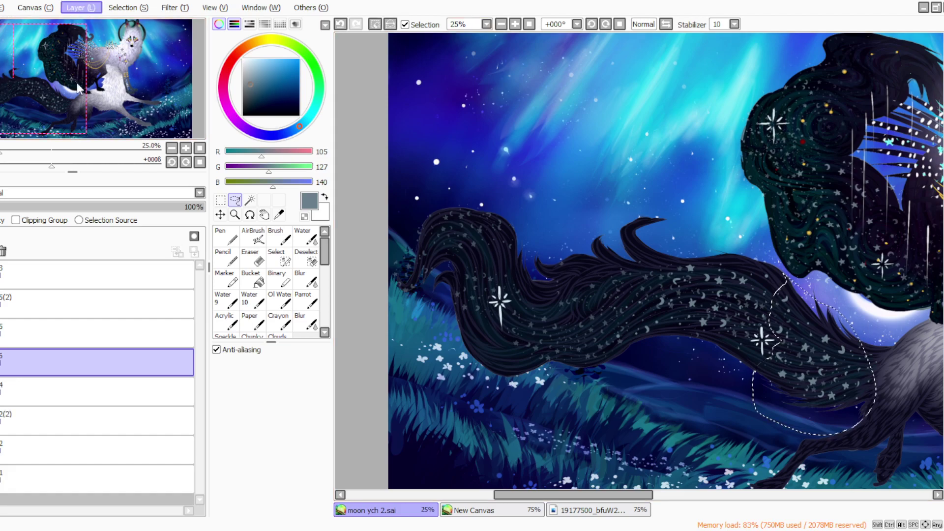
pyautogui.click(90, 244)
# Step: Move the flipped copy of the base stars and moons onto the middle of the tail and deselect it
pyautogui.moveTo(832, 275)
pyautogui.mouseDown()
pyautogui.moveTo(691, 324)
pyautogui.moveTo(787, 290)
pyautogui.mouseUp()
pyautogui.hotkey('ctrl', 'c')
pyautogui.hotkey('ctrl', 'v')
pyautogui.moveTo(723, 404)
pyautogui.mouseDown()
pyautogui.moveTo(536, 346)
pyautogui.moveTo(589, 338)
pyautogui.moveTo(574, 339)
pyautogui.mouseUp()
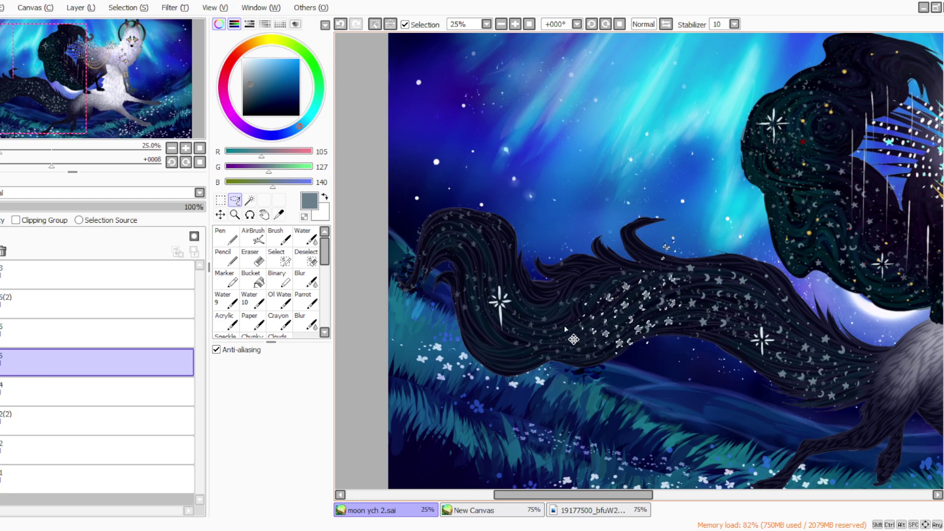
pyautogui.hotkey('ctrl', 'd')
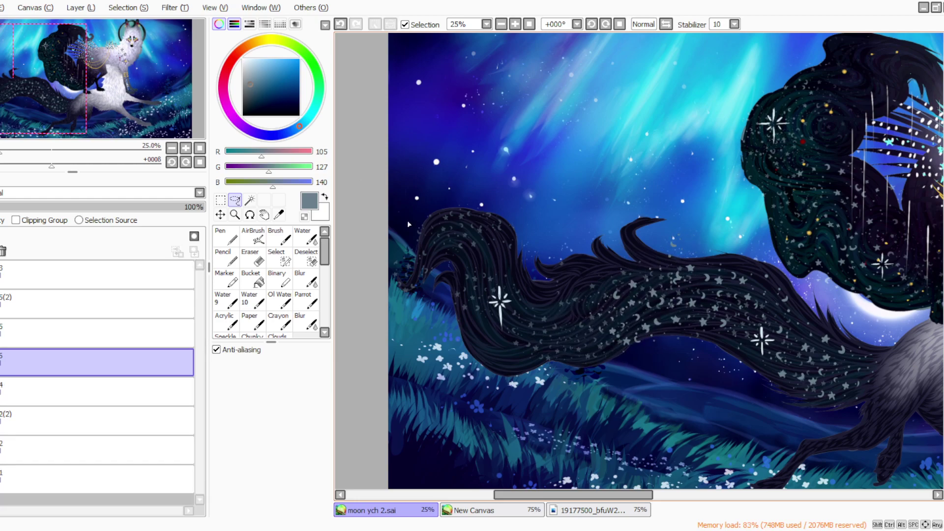
# Step: Lasso a cluster of stars and moons and place it around the large sparkle in the tail's lower curl
pyautogui.moveTo(631, 196)
pyautogui.mouseDown()
pyautogui.moveTo(621, 399)
pyautogui.moveTo(580, 244)
pyautogui.mouseUp()
pyautogui.moveTo(589, 339); pyautogui.dragTo(468, 361)
pyautogui.hotkey('ctrl', 'd')
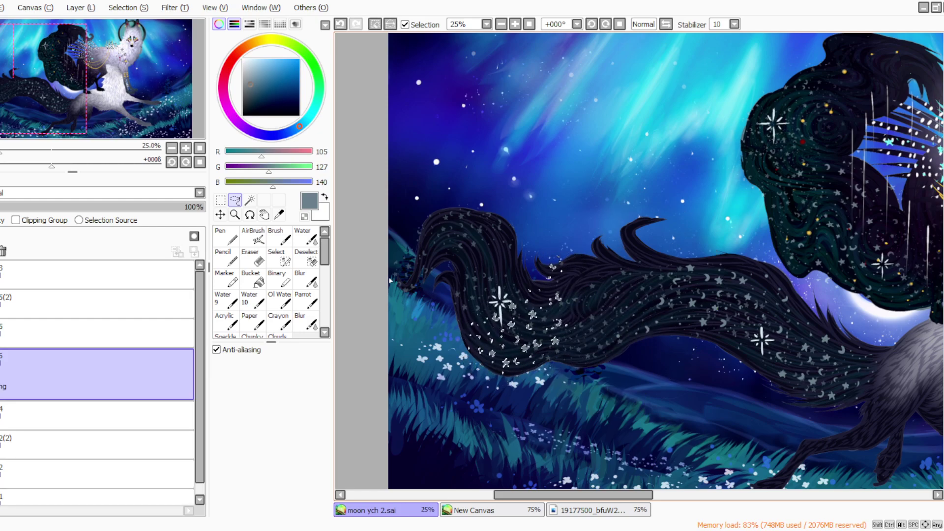
pyautogui.moveTo(546, 240)
pyautogui.mouseDown()
pyautogui.moveTo(573, 271)
pyautogui.moveTo(524, 255)
pyautogui.mouseUp()
pyautogui.hotkey('ctrl', 'd')
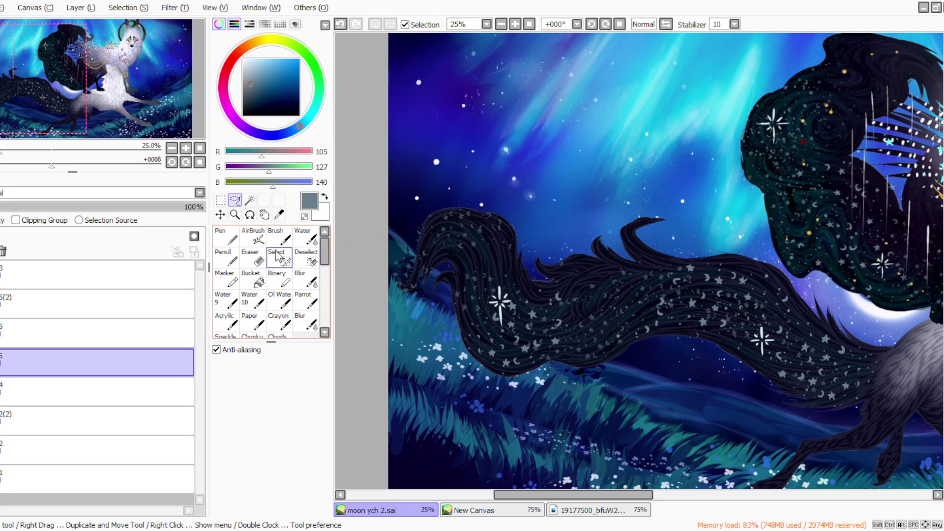
# Step: Paint additional grey-blue stars and crescent moons with the Parrot brush along the tail up to its curled tip
pyautogui.click(306, 300)
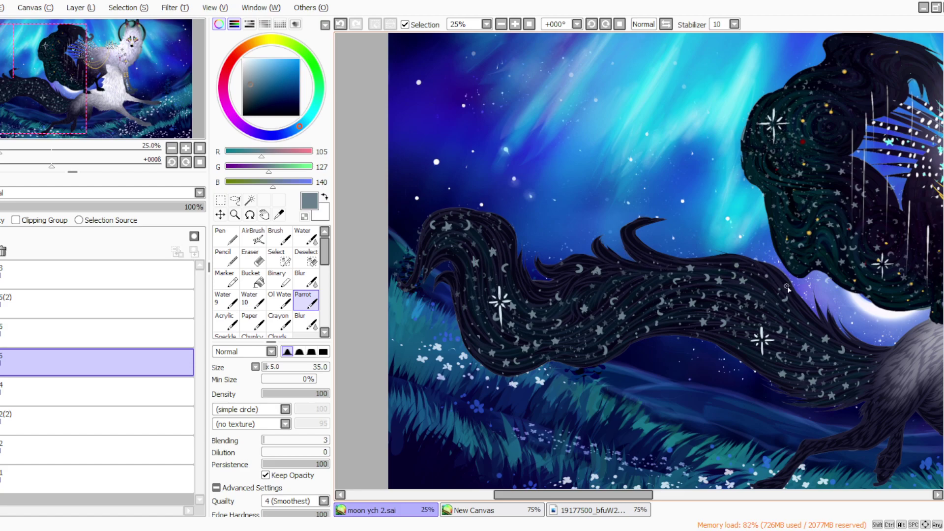
pyautogui.click(529, 24)
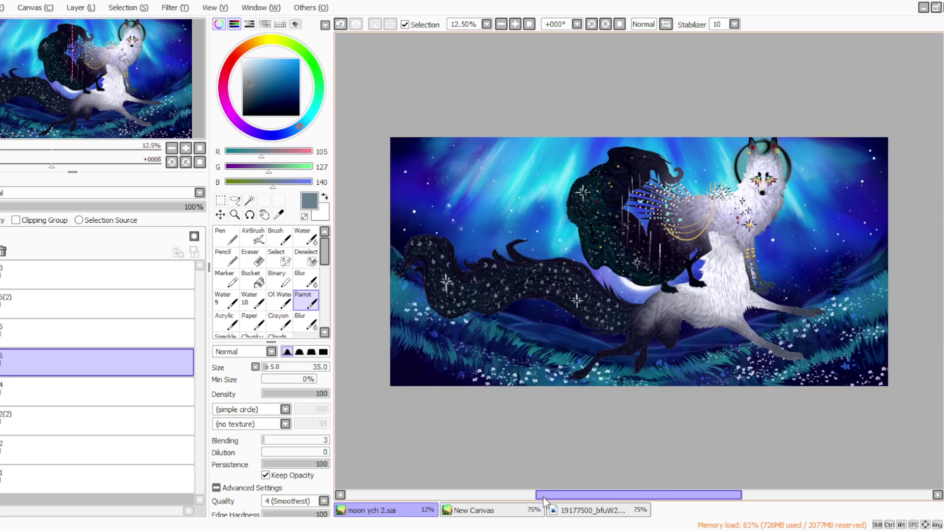
pyautogui.moveTo(550, 496); pyautogui.dragTo(522, 495)
pyautogui.click(515, 24)
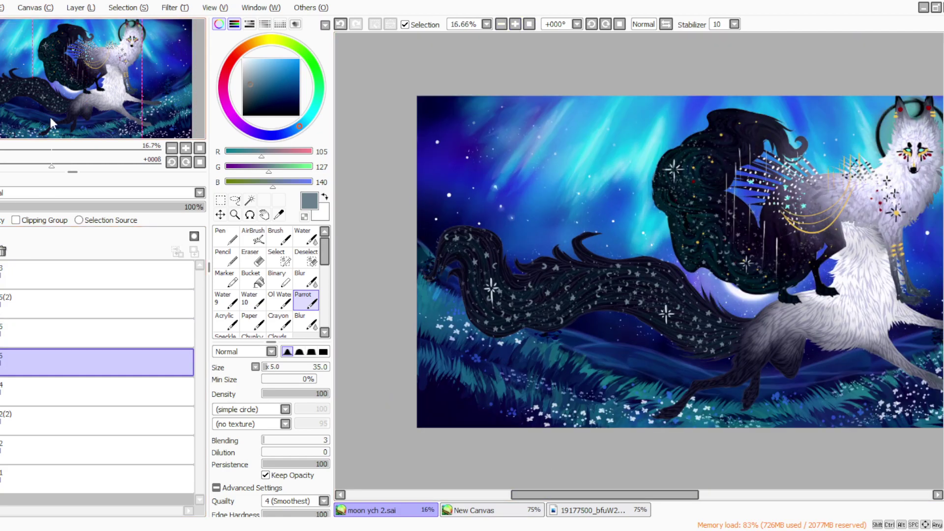
# Step: Merge the copied and painted star layers down into the main star and moon pattern layer
pyautogui.click(4, 303)
pyautogui.click(73, 11)
pyautogui.click(85, 121)
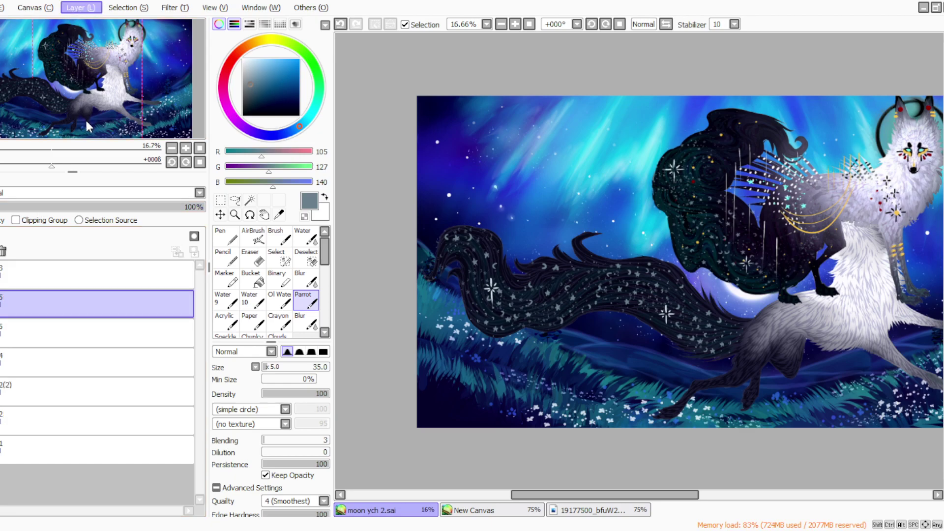
pyautogui.hotkey('ctrl', 'e')
pyautogui.hotkey('ctrl', 'e')
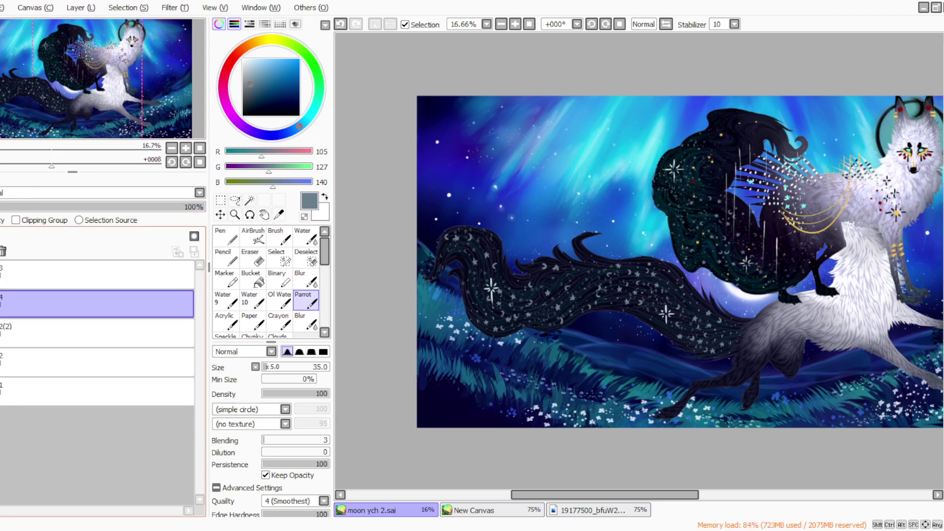
# Step: Create a new layer beneath the star pattern and sample dark teal from the standing creature's tail for the Parrot brush
pyautogui.click(75, 8)
pyautogui.click(82, 23)
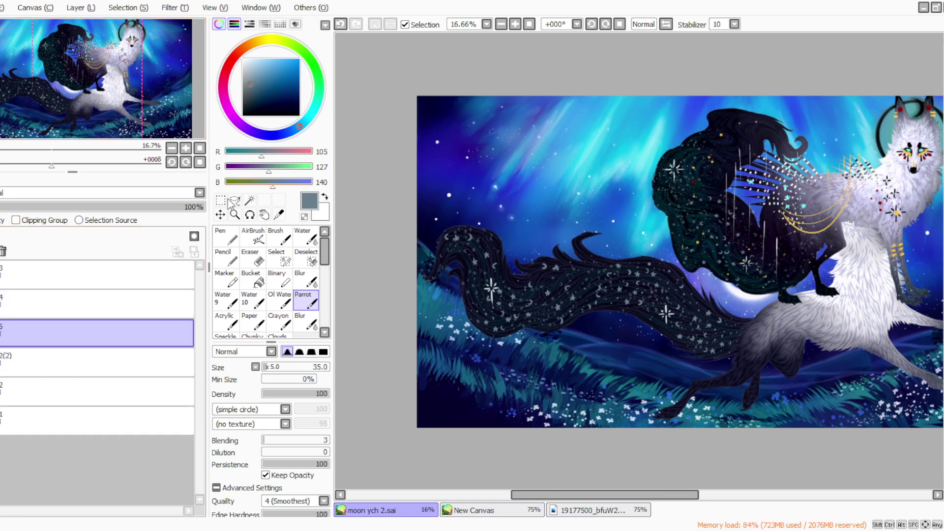
pyautogui.click(278, 215)
pyautogui.click(510, 25)
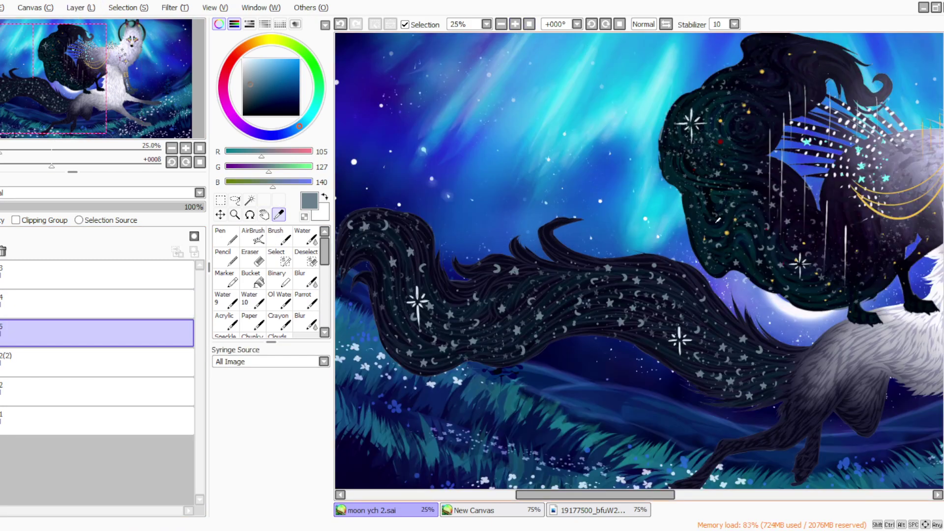
pyautogui.click(751, 239)
pyautogui.click(306, 300)
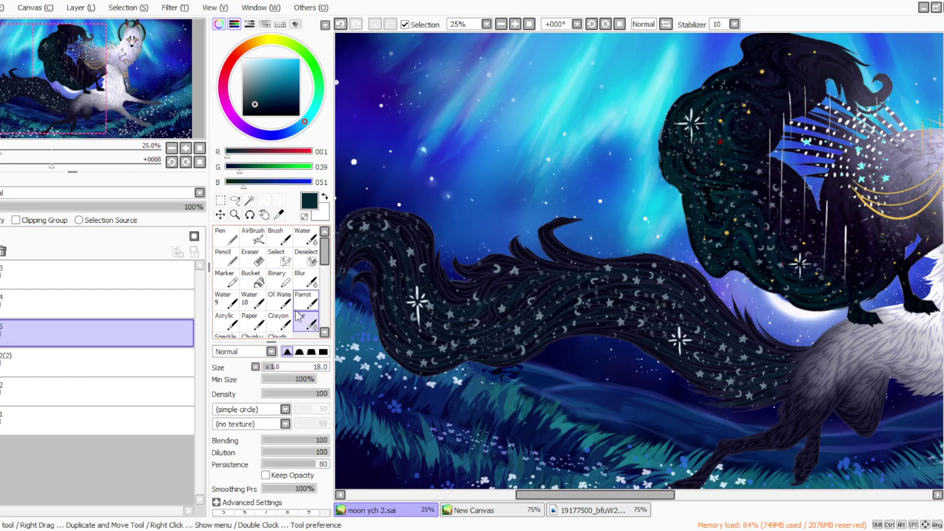
# Step: Brush dark teal along the leaping creature's tail at size 70 and set the layer's opacity to 62%
pyautogui.moveTo(267, 367); pyautogui.dragTo(272, 367)
pyautogui.moveTo(680, 348)
pyautogui.mouseDown()
pyautogui.moveTo(741, 369)
pyautogui.moveTo(731, 367)
pyautogui.mouseUp()
pyautogui.moveTo(638, 321)
pyautogui.mouseDown()
pyautogui.moveTo(742, 359)
pyautogui.moveTo(746, 375)
pyautogui.mouseUp()
pyautogui.moveTo(654, 344); pyautogui.dragTo(713, 377)
pyautogui.click(118, 208)
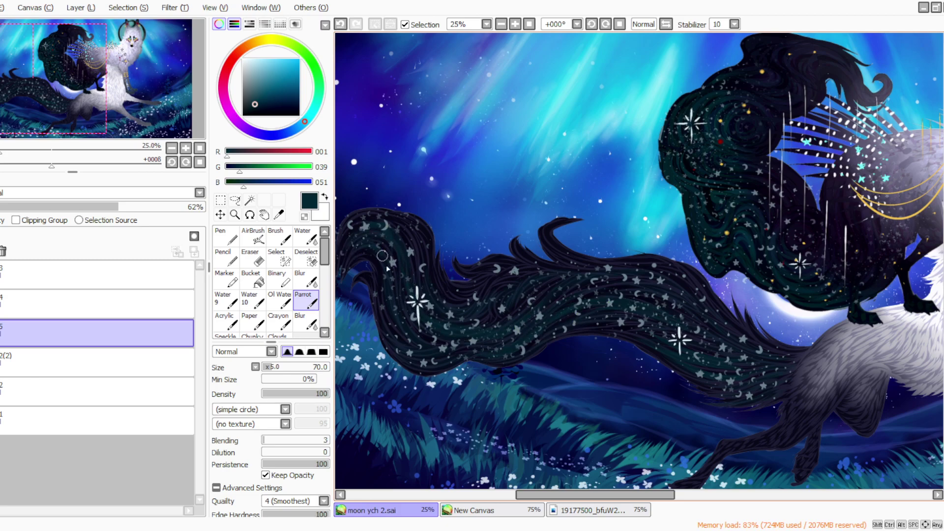
pyautogui.click(527, 24)
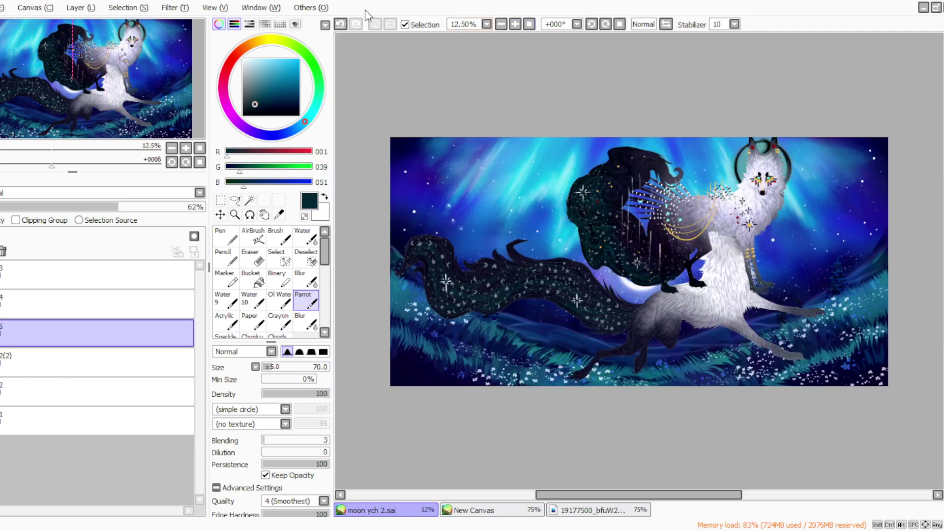
pyautogui.moveTo(543, 493); pyautogui.dragTo(522, 494)
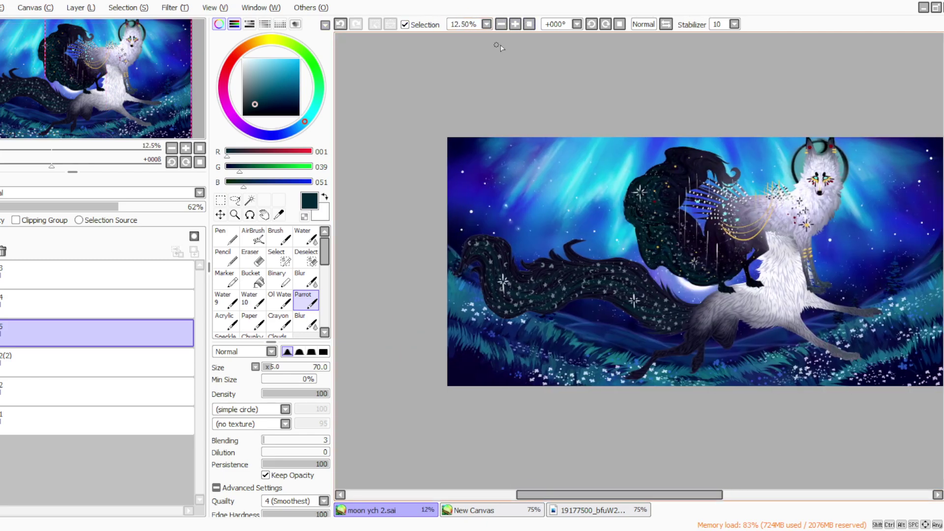
pyautogui.click(515, 24)
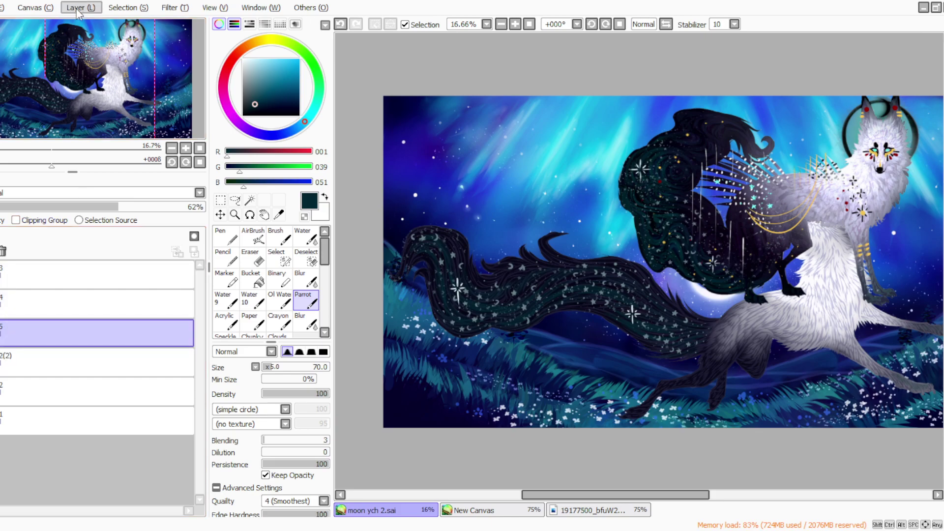
# Step: Merge the teal shading layer and the star pattern layer down into the creature's layer
pyautogui.hotkey('ctrl', 'e')
pyautogui.click(54, 304)
pyautogui.click(81, 7)
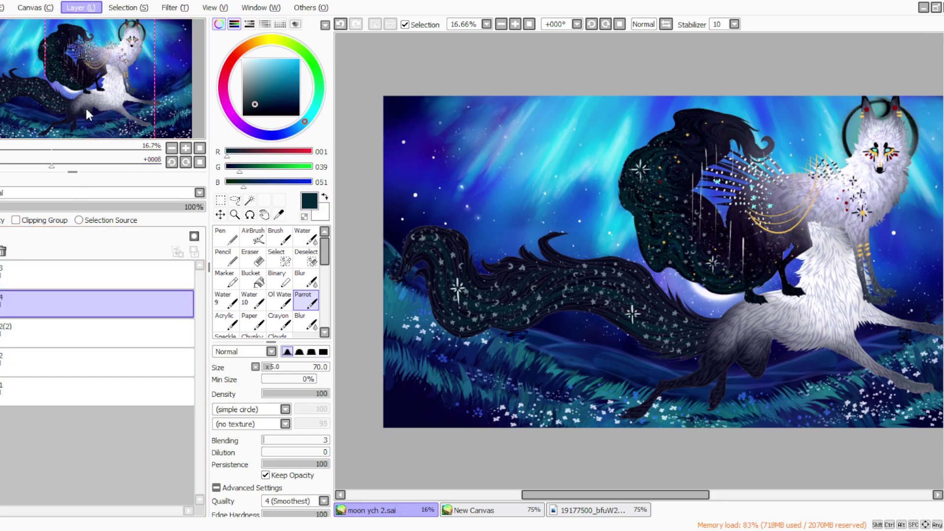
pyautogui.click(91, 126)
pyautogui.hotkey('ctrl', 'z')
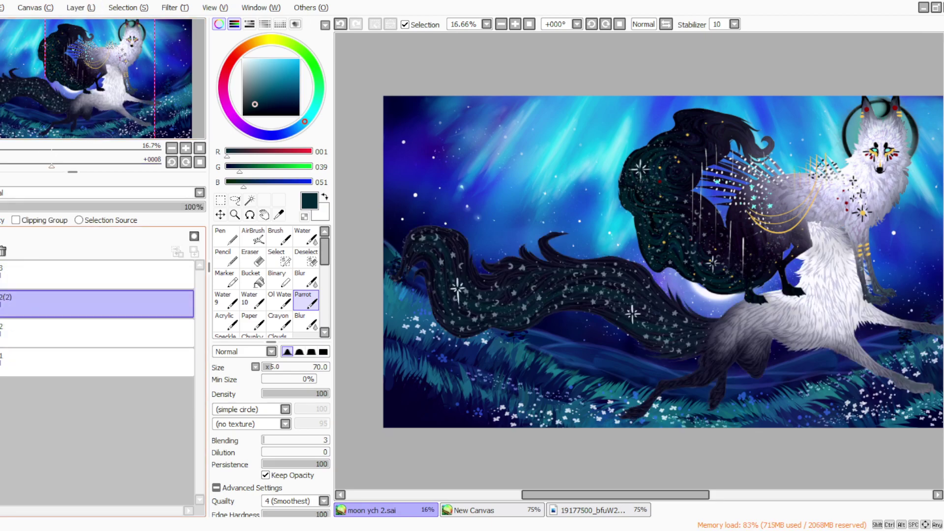
pyautogui.hotkey('alt', 'Tab')
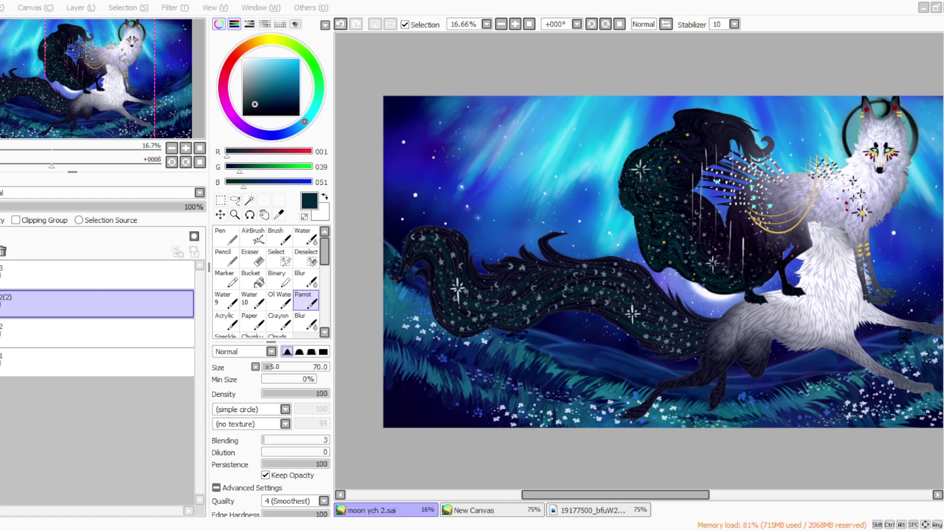
pyautogui.hotkey('alt', 'Tab')
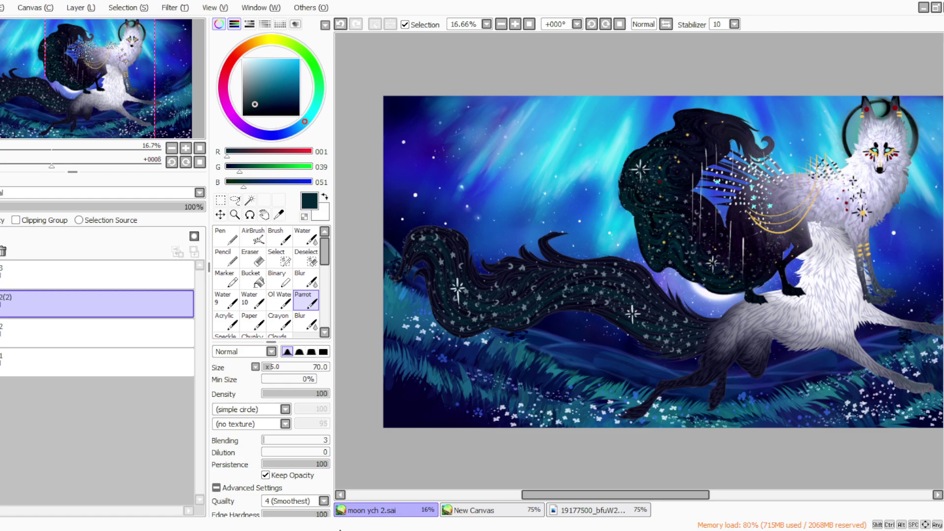
# Step: Sample golden yellow from the dots on the standing creature's tail and create a new layer for the Parrot brush
pyautogui.click(515, 24)
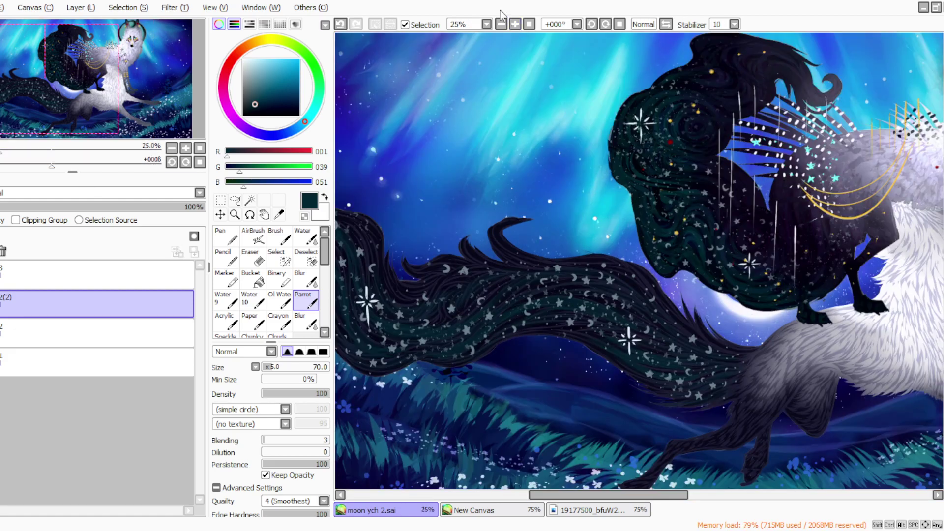
pyautogui.click(221, 202)
pyautogui.click(306, 300)
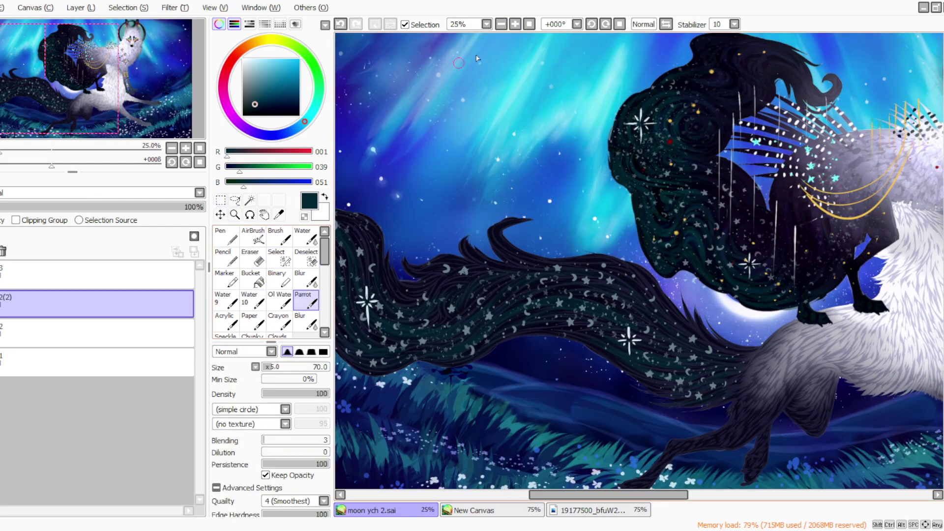
pyautogui.click(500, 24)
pyautogui.click(272, 367)
pyautogui.moveTo(533, 495); pyautogui.dragTo(538, 496)
pyautogui.click(515, 24)
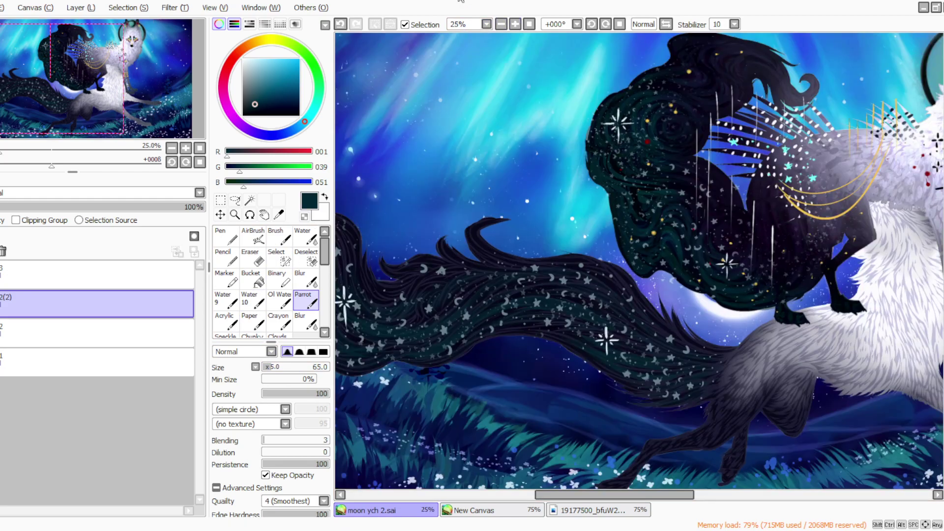
pyautogui.click(279, 214)
pyautogui.click(654, 231)
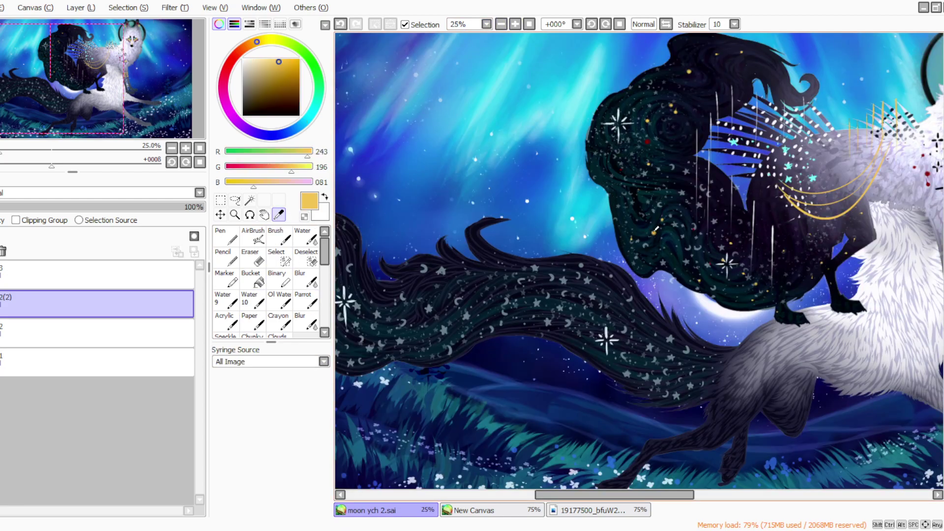
pyautogui.hotkey('ctrl', 'shift', 'n')
pyautogui.click(306, 301)
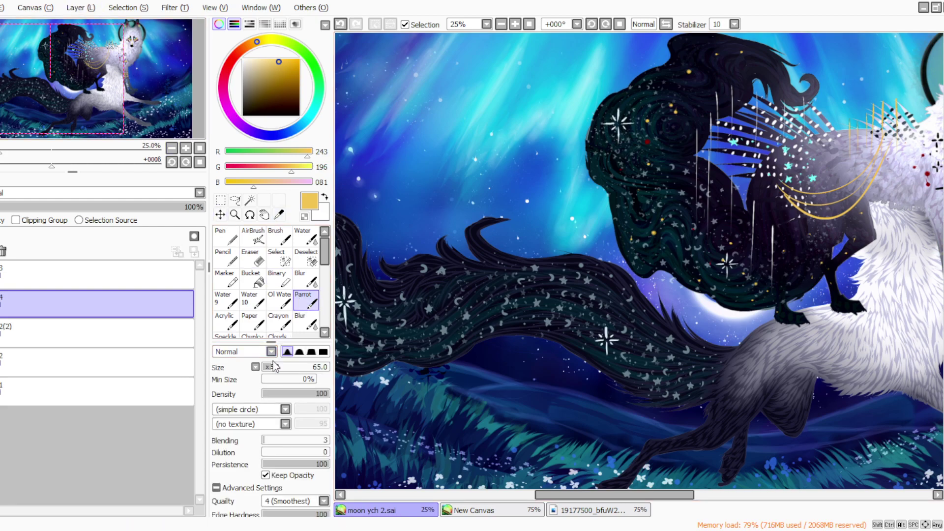
# Step: Dot golden spots along the leaping creature's tail from its base to the curled tip with the Parrot brush at size 40
pyautogui.moveTo(679, 354); pyautogui.dragTo(721, 371)
pyautogui.click(636, 356)
pyautogui.click(639, 370)
pyautogui.click(654, 374)
pyautogui.click(609, 357)
pyautogui.click(569, 328)
pyautogui.click(577, 301)
pyautogui.click(598, 322)
pyautogui.click(615, 309)
pyautogui.click(518, 293)
pyautogui.click(518, 310)
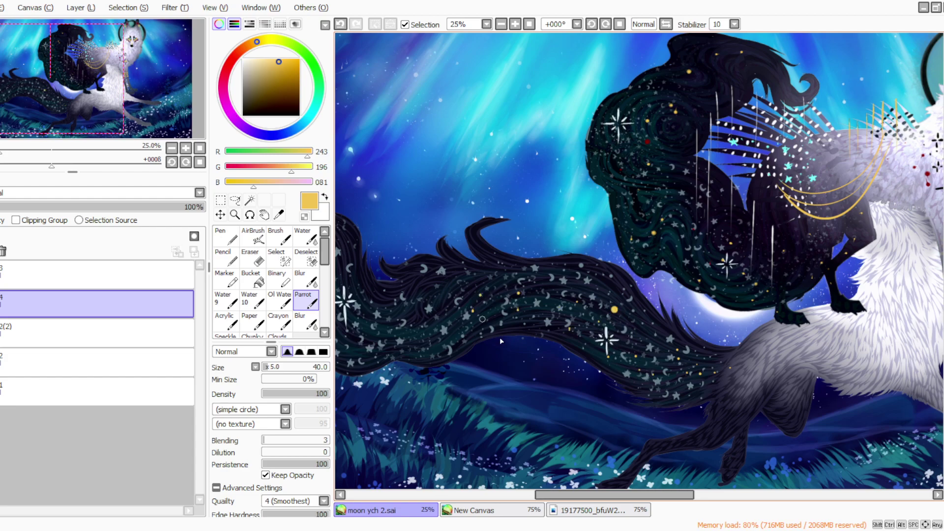
pyautogui.moveTo(575, 494); pyautogui.dragTo(548, 495)
pyautogui.moveTo(507, 302)
pyautogui.mouseDown()
pyautogui.moveTo(527, 313)
pyautogui.moveTo(500, 346)
pyautogui.moveTo(410, 262)
pyautogui.moveTo(444, 280)
pyautogui.mouseUp()
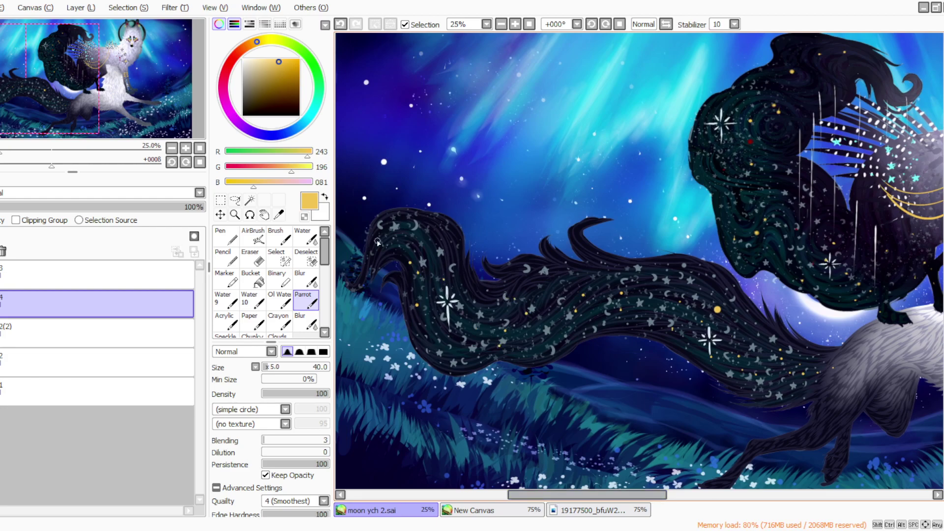
pyautogui.moveTo(513, 495); pyautogui.dragTo(495, 495)
pyautogui.moveTo(441, 247); pyautogui.dragTo(427, 279)
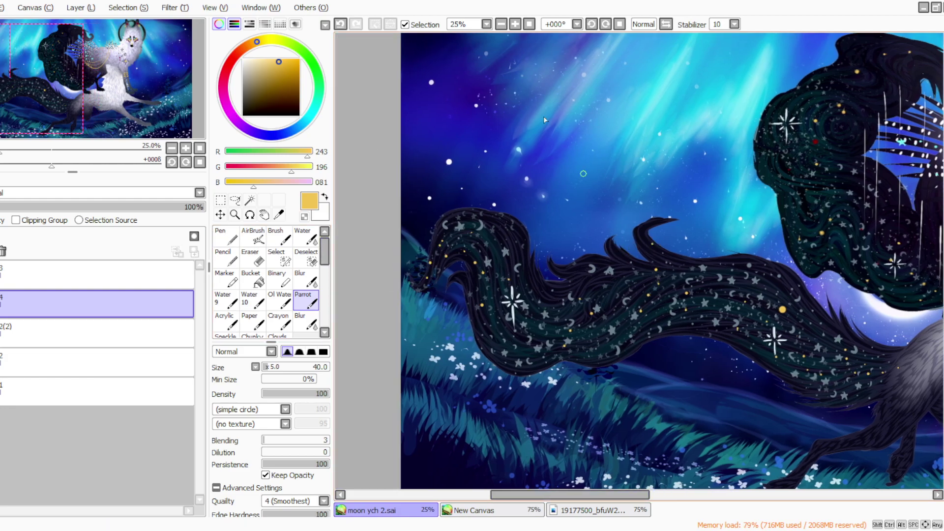
pyautogui.click(529, 24)
pyautogui.click(92, 7)
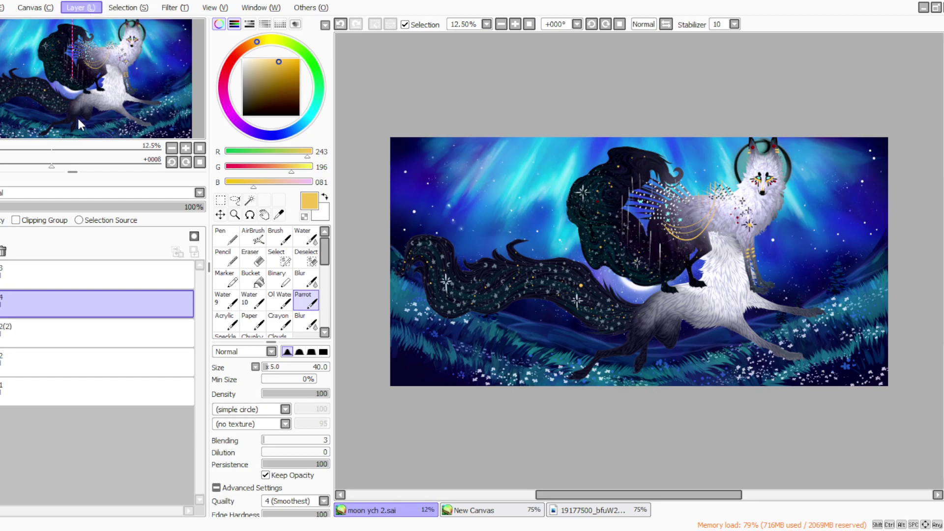
pyautogui.click(77, 117)
pyautogui.moveTo(539, 494); pyautogui.dragTo(513, 495)
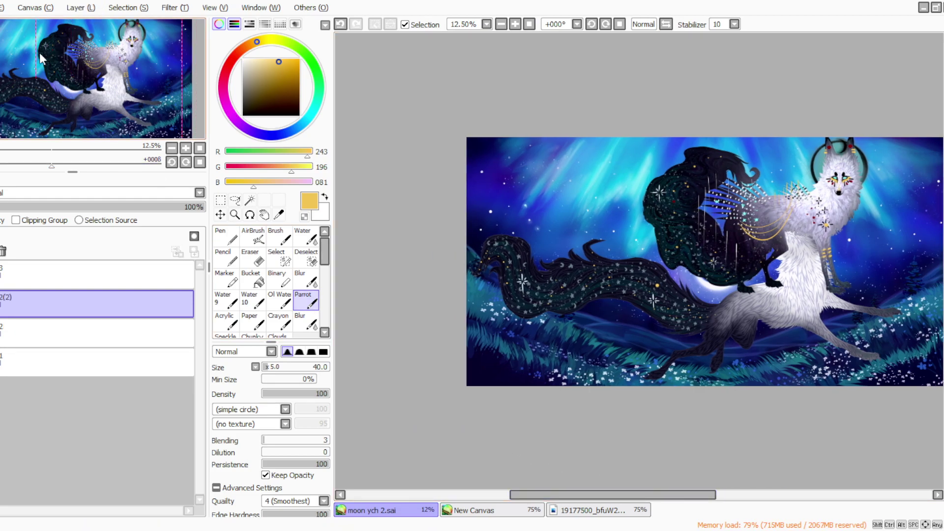
pyautogui.hotkey('ctrl', 'z')
# Step: Sample dark red from the standing creature's tail and dab a few red dots among the stars on the leaping creature's tail
pyautogui.click(515, 24)
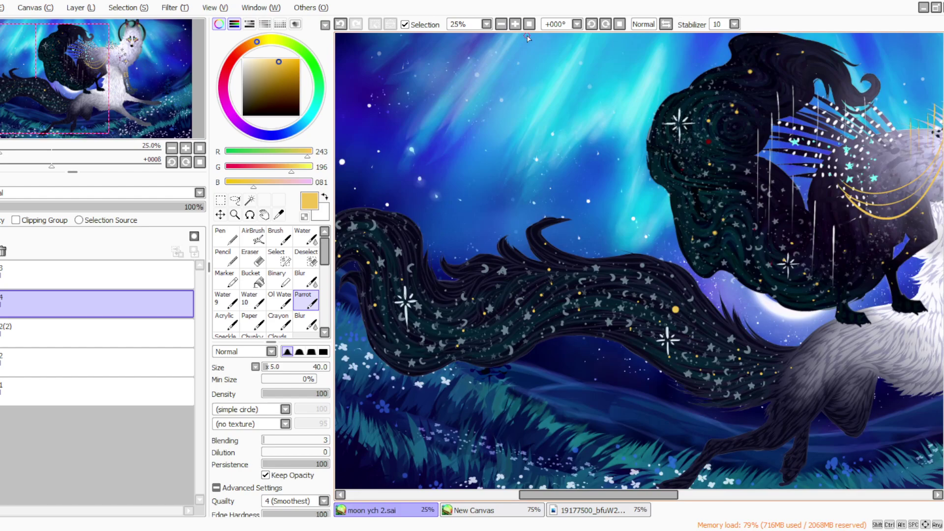
pyautogui.press('alt')
pyautogui.keyDown('alt'); pyautogui.click(708, 141); pyautogui.keyUp('alt')
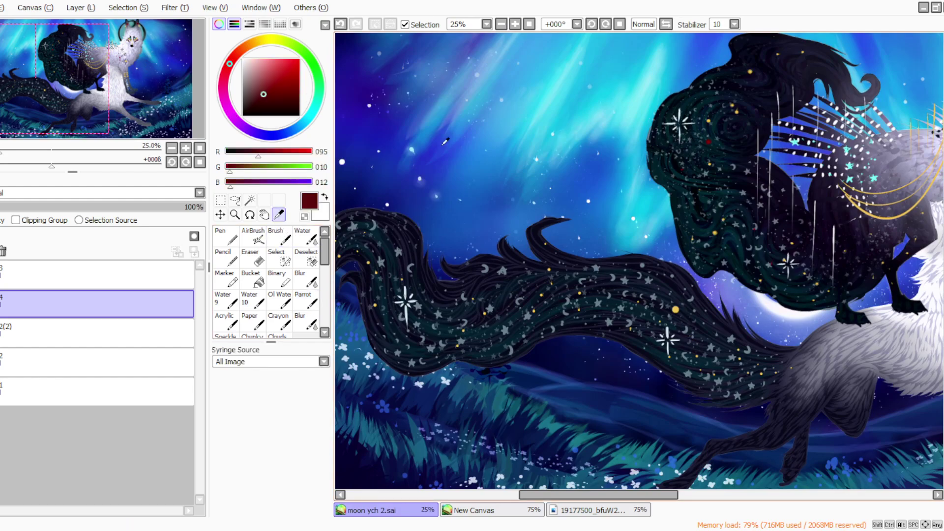
pyautogui.hotkey('alt', 'Tab')
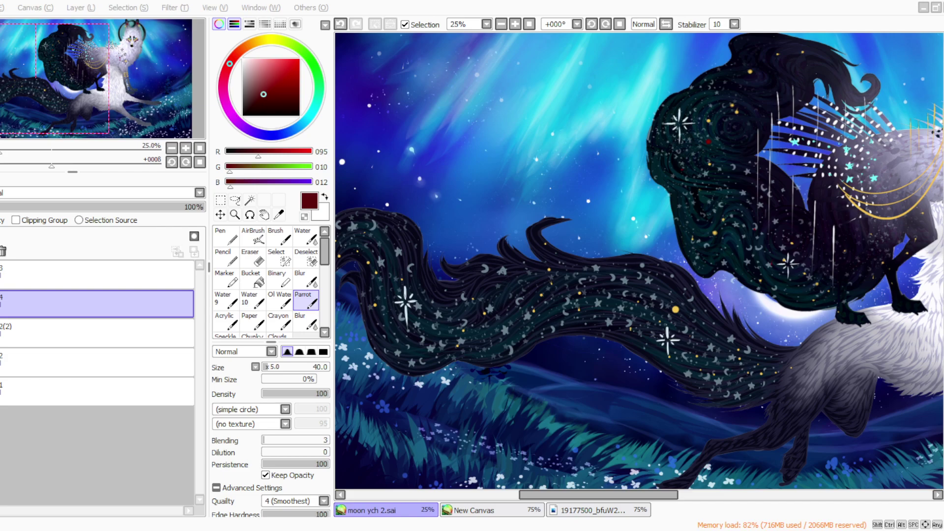
pyautogui.hotkey('alt', 'Tab')
pyautogui.click(603, 287)
pyautogui.click(614, 300)
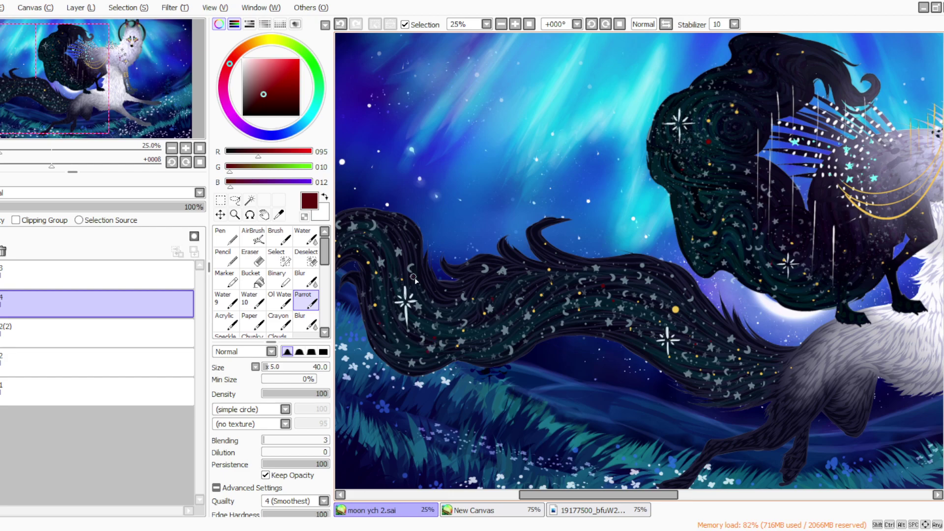
# Step: Merge the layer of gold and red dots down into the leaping creature's layer
pyautogui.moveTo(531, 496); pyautogui.dragTo(571, 495)
pyautogui.click(72, 129)
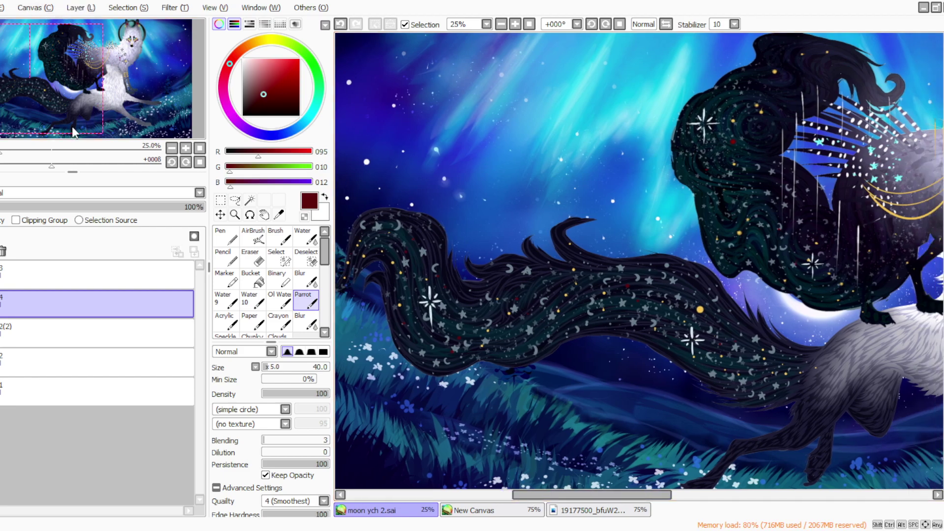
pyautogui.click(1, 305)
pyautogui.click(1, 305)
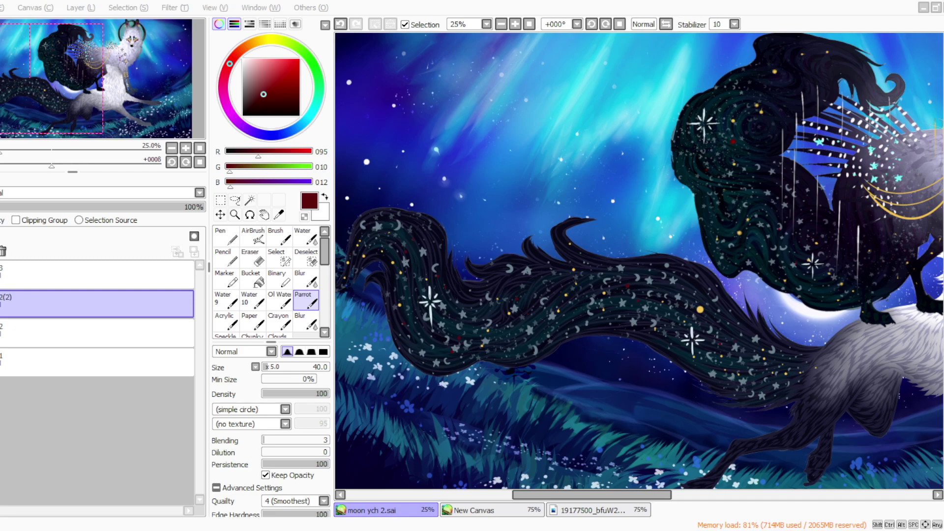
# Step: Sample dark purple from the spines on the standing creature's back
pyautogui.moveTo(537, 495); pyautogui.dragTo(585, 513)
pyautogui.click(278, 209)
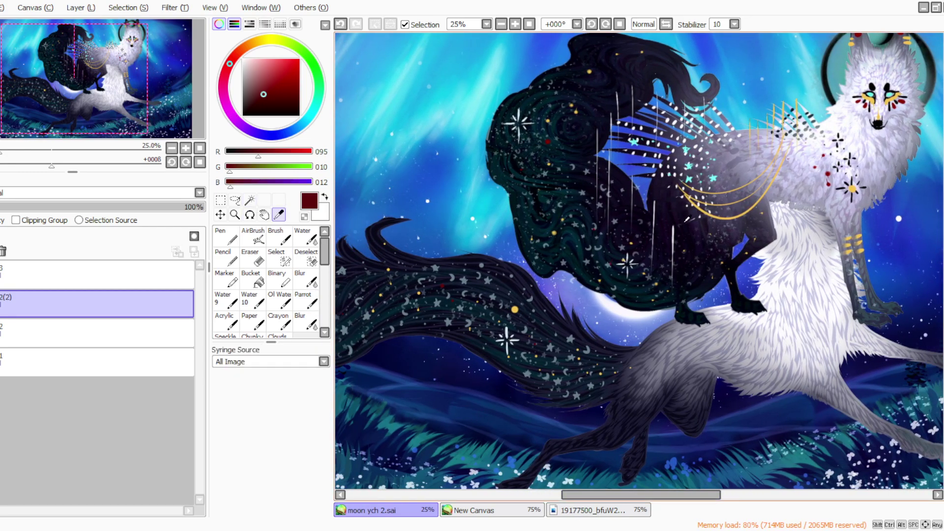
pyautogui.click(671, 128)
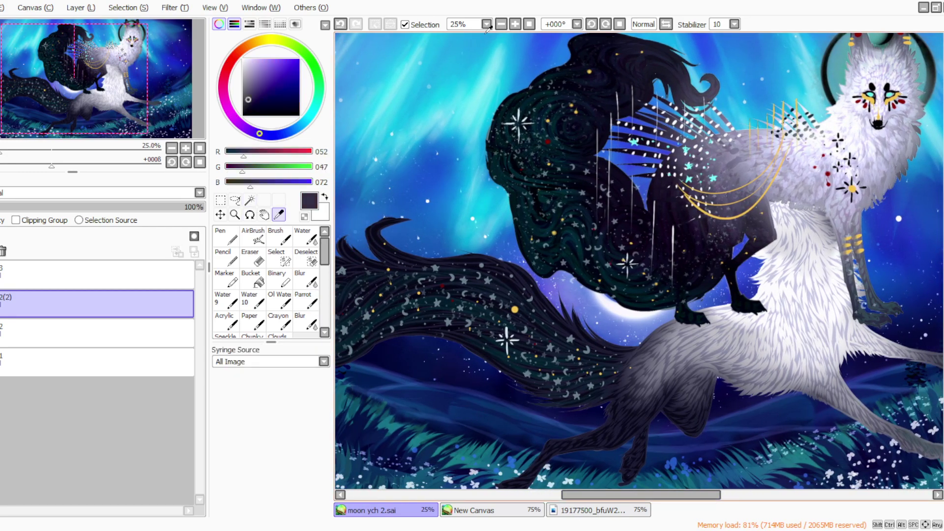
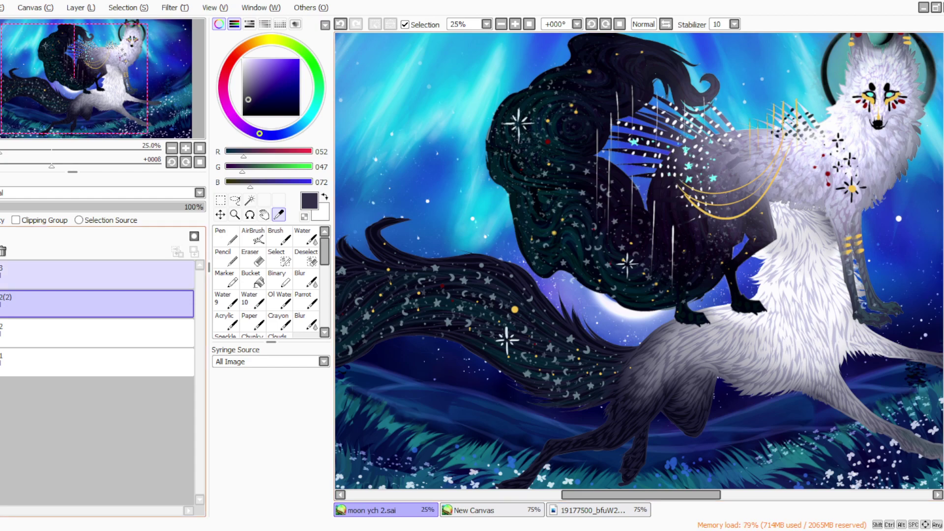
# Step: Hide the standing creature's layer and add a new layer above the leaping creature for the Parrot brush at size 30
pyautogui.click(2, 274)
pyautogui.click(88, 23)
pyautogui.click(304, 300)
pyautogui.click(266, 367)
pyautogui.click(594, 25)
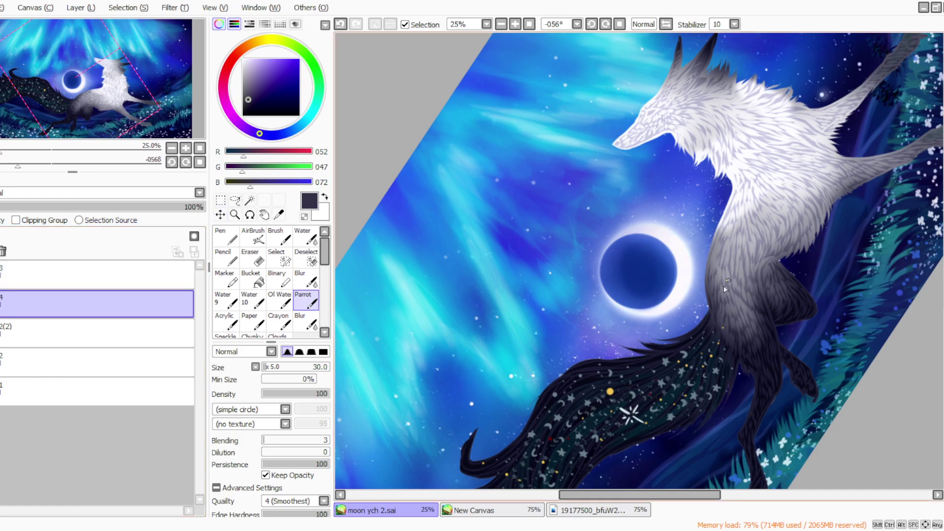
# Step: Paint long, thin dark purple spines fanning out from the leaping creature's rump and the base of its tail
pyautogui.moveTo(716, 298); pyautogui.dragTo(649, 363)
pyautogui.moveTo(704, 323)
pyautogui.mouseDown()
pyautogui.moveTo(663, 379)
pyautogui.moveTo(683, 399)
pyautogui.mouseUp()
pyautogui.moveTo(711, 360); pyautogui.dragTo(700, 393)
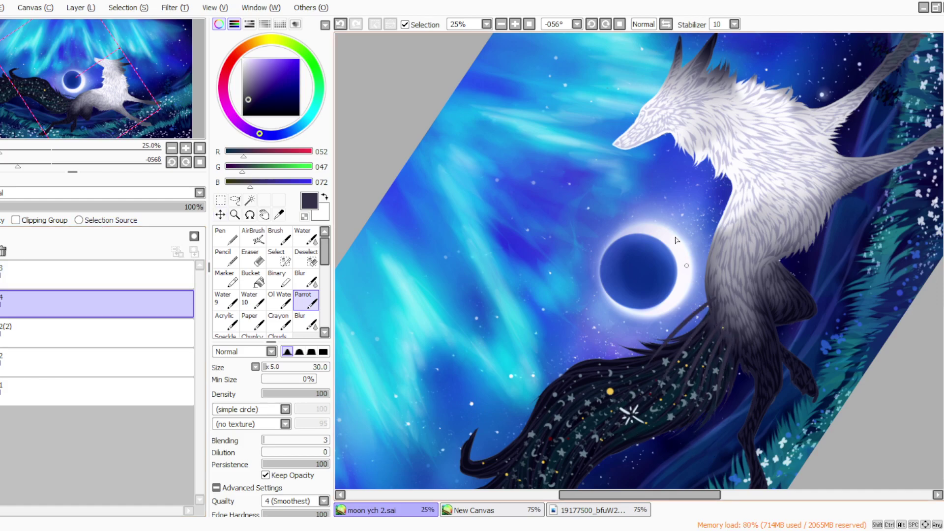
pyautogui.moveTo(713, 279); pyautogui.dragTo(616, 318)
pyautogui.moveTo(708, 271); pyautogui.dragTo(654, 279)
pyautogui.moveTo(712, 263); pyautogui.dragTo(668, 268)
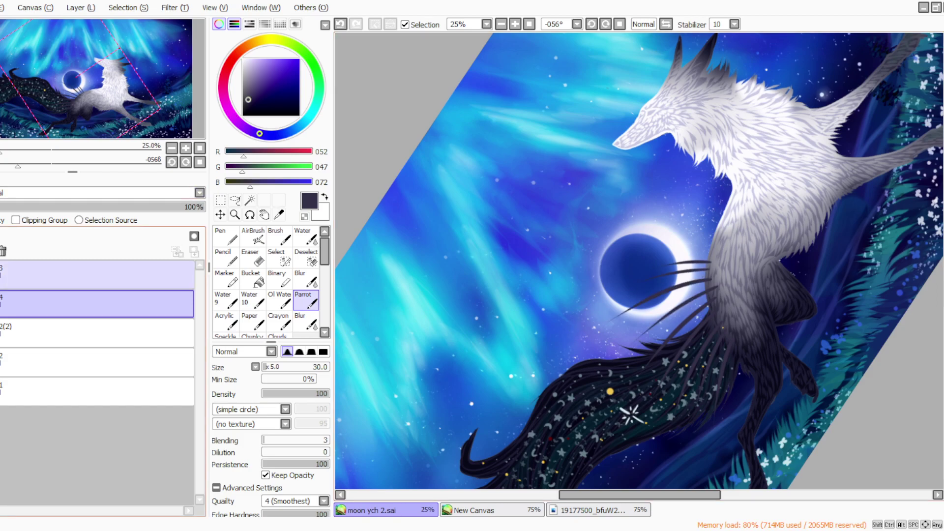
# Step: Compare with the standing creature's spines and add more dark spines between those on the leaping creature's rump and tail base
pyautogui.click(1, 274)
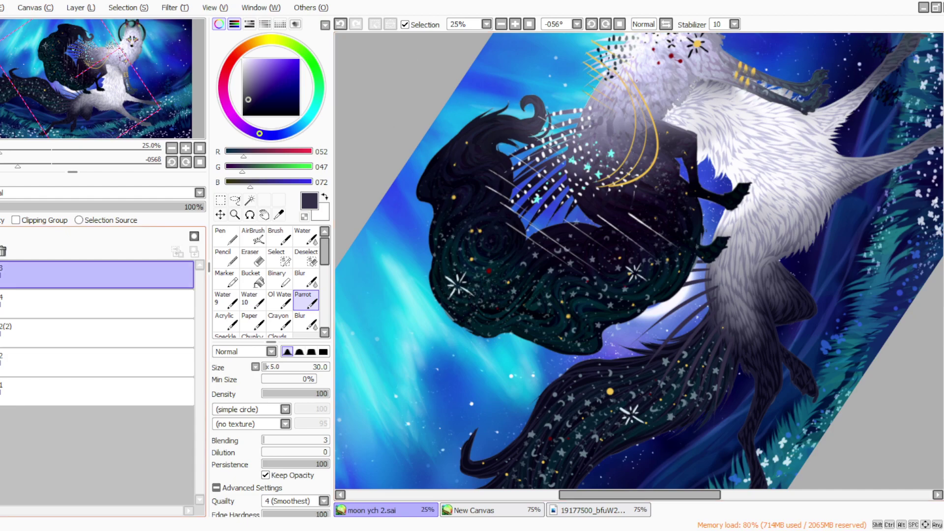
pyautogui.click(1, 274)
pyautogui.click(590, 25)
pyautogui.click(590, 24)
pyautogui.click(592, 25)
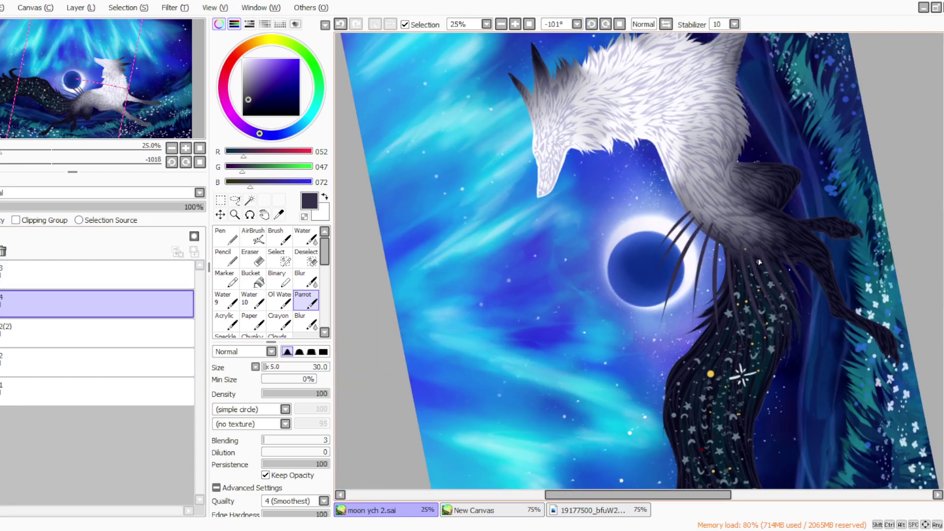
pyautogui.moveTo(734, 257); pyautogui.dragTo(775, 390)
pyautogui.moveTo(709, 243)
pyautogui.mouseDown()
pyautogui.moveTo(704, 342)
pyautogui.moveTo(682, 278)
pyautogui.moveTo(671, 340)
pyautogui.mouseUp()
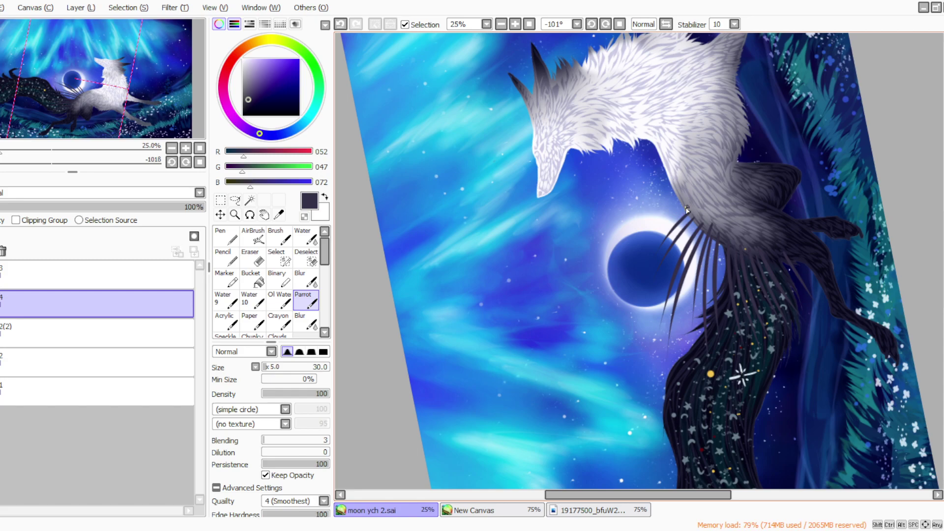
pyautogui.click(619, 24)
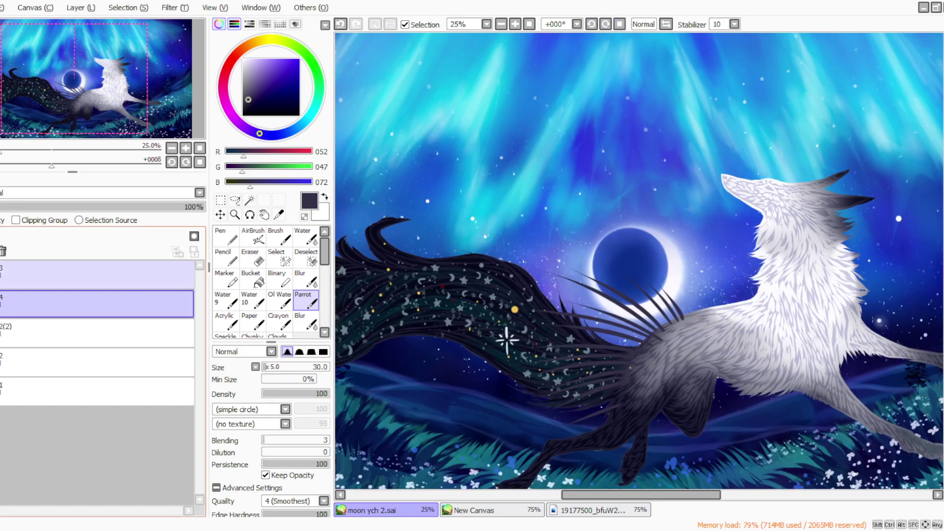
# Step: Show the standing creature's layer, scale the figure down and move it above the leaping creature's tail, clear of its back
pyautogui.click(1, 274)
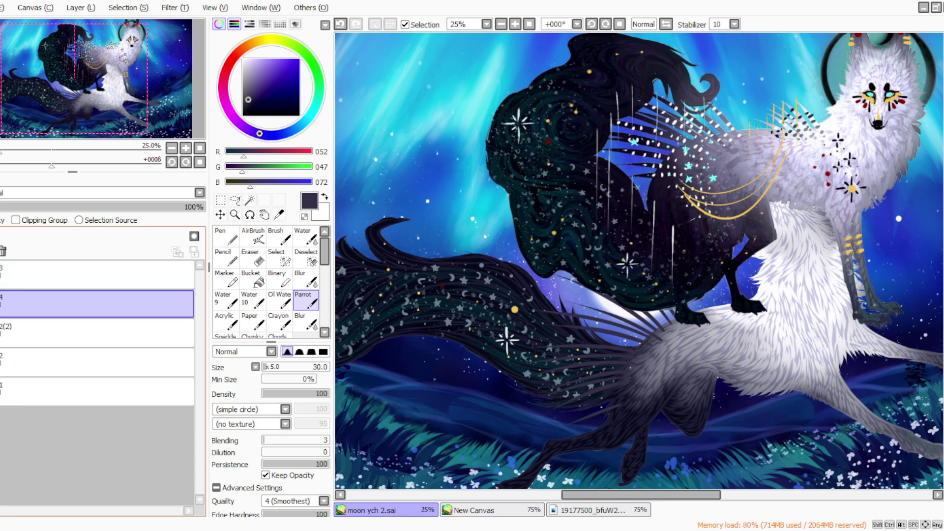
pyautogui.click(5, 274)
pyautogui.click(220, 200)
pyautogui.click(230, 399)
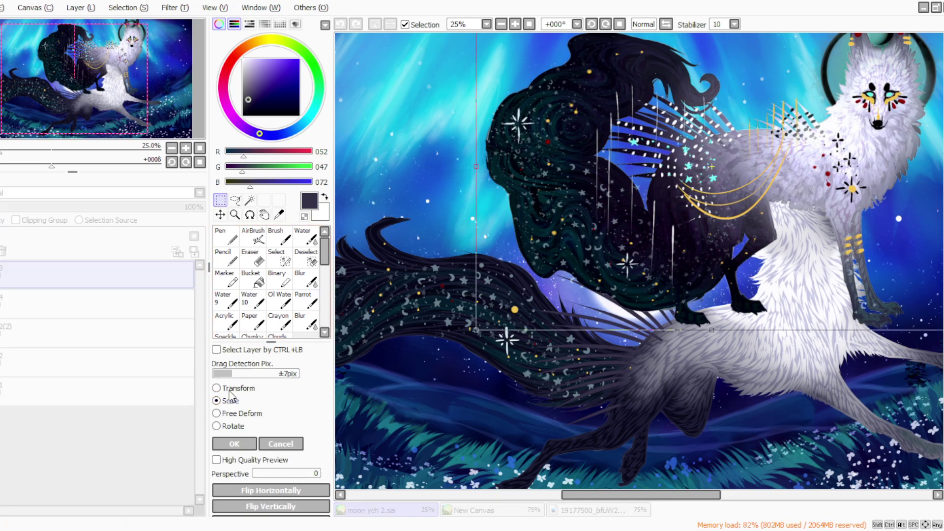
pyautogui.scroll(-1, 557, 164)
pyautogui.moveTo(845, 308); pyautogui.dragTo(780, 266)
pyautogui.moveTo(565, 214); pyautogui.dragTo(596, 219)
pyautogui.moveTo(809, 274); pyautogui.dragTo(809, 272)
pyautogui.moveTo(650, 201); pyautogui.dragTo(448, 191)
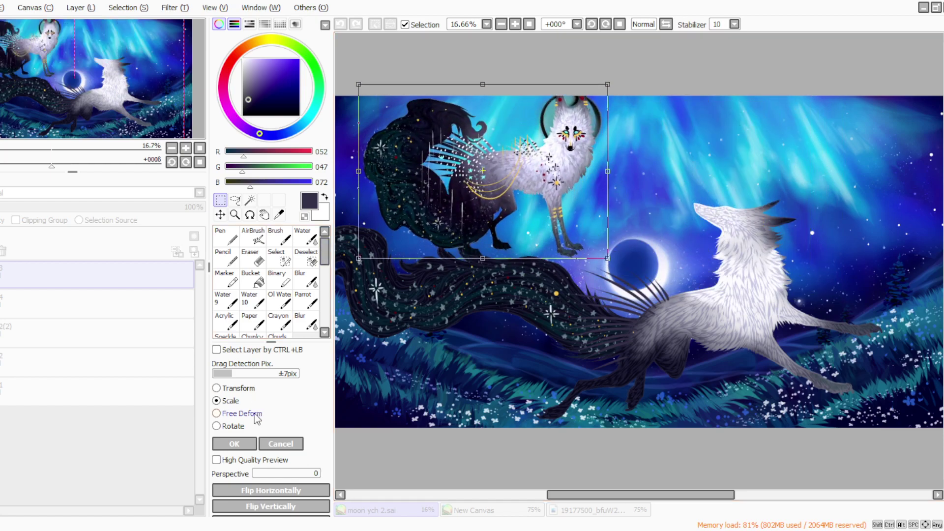
pyautogui.click(515, 24)
pyautogui.click(515, 24)
# Step: Sample white from the leaping creature's back fur and return to the spine layer with the Parrot brush
pyautogui.click(279, 214)
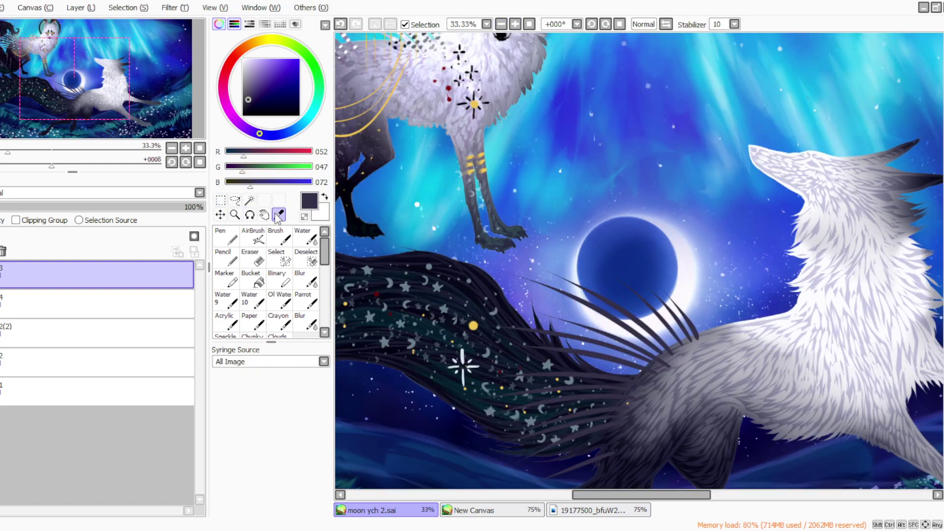
pyautogui.scroll(3, 938, 256)
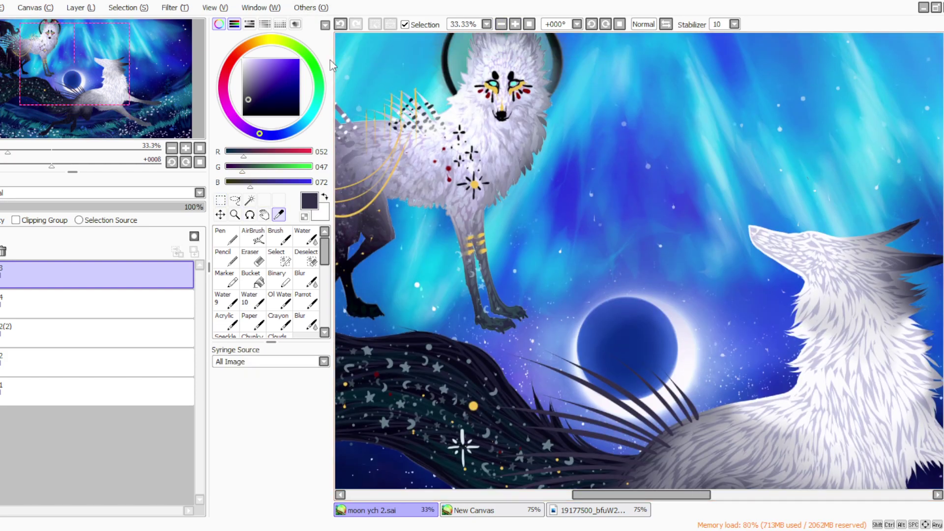
pyautogui.click(787, 397)
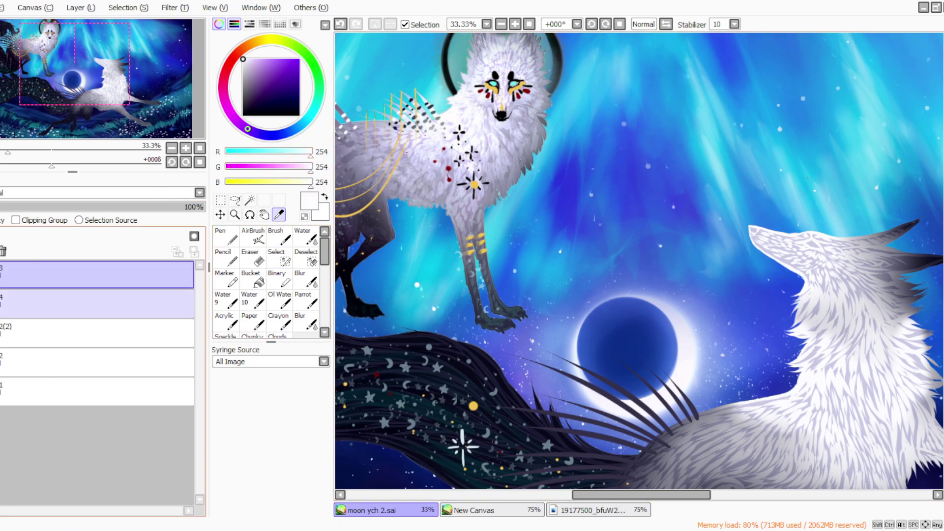
pyautogui.click(98, 303)
pyautogui.click(306, 301)
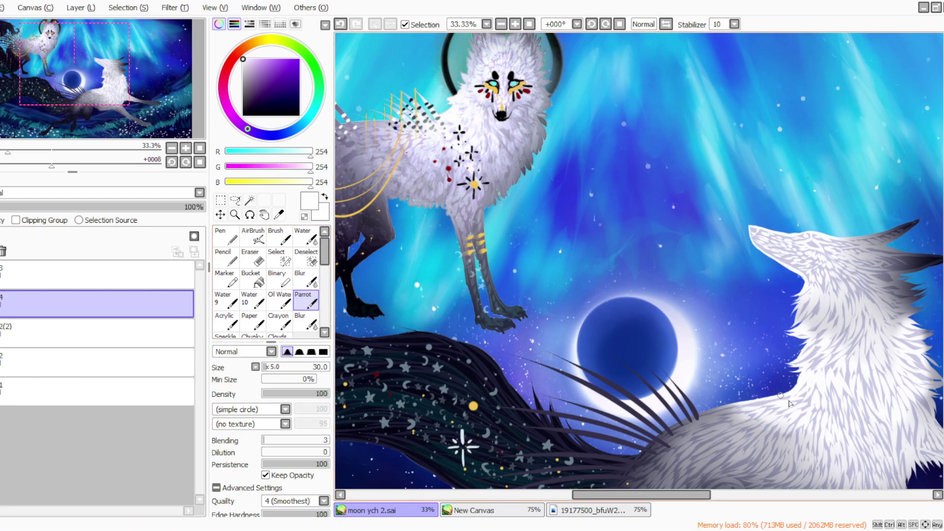
# Step: Paint short white spines along the leaping creature's upper back and merge the spine layer down into the creature's layer
pyautogui.moveTo(795, 388); pyautogui.dragTo(755, 355)
pyautogui.moveTo(788, 393); pyautogui.dragTo(748, 368)
pyautogui.moveTo(782, 399); pyautogui.dragTo(743, 376)
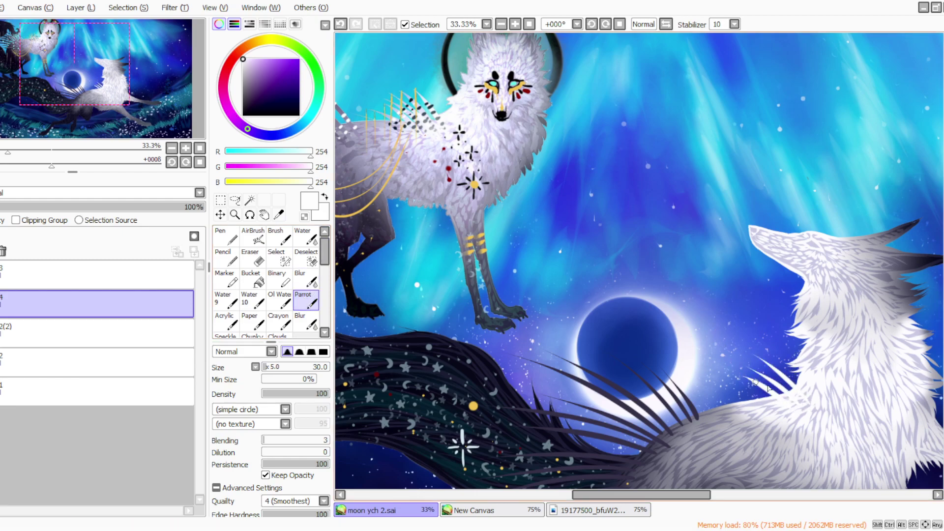
pyautogui.moveTo(799, 386); pyautogui.dragTo(768, 360)
pyautogui.moveTo(771, 398); pyautogui.dragTo(725, 380)
pyautogui.moveTo(768, 413); pyautogui.dragTo(719, 390)
pyautogui.click(74, 8)
pyautogui.click(88, 136)
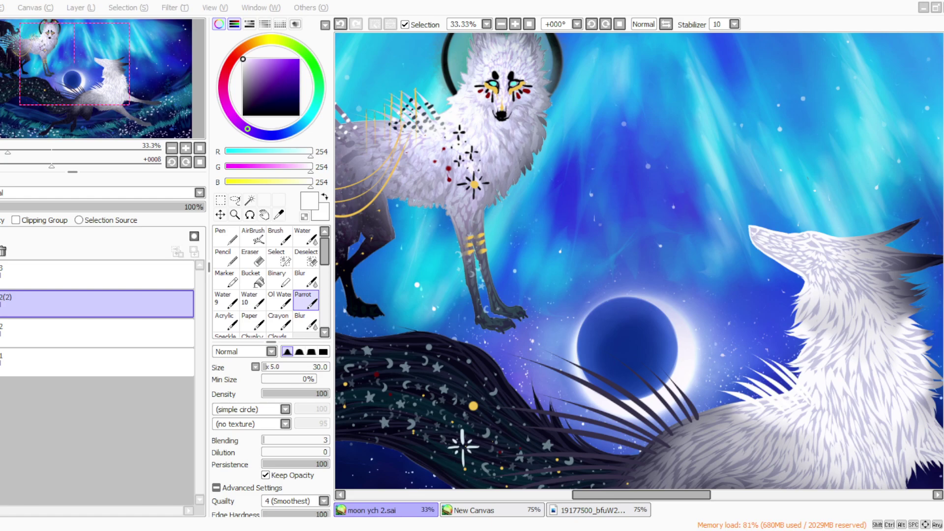
# Step: Add a new layer above the leaping creature's layer, sample the dark blue-gray of the standing creature's back markings and return to the Parrot brush
pyautogui.click(343, 529)
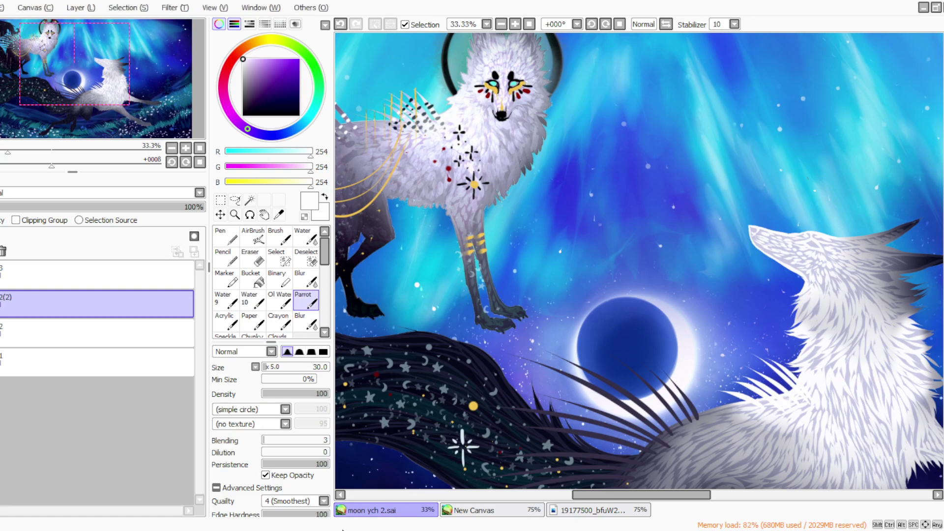
pyautogui.click(83, 23)
pyautogui.click(279, 214)
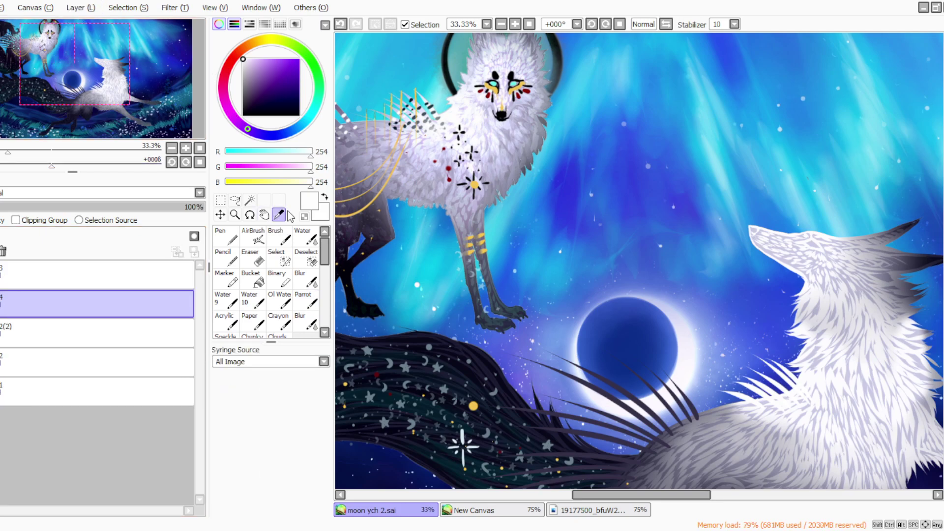
pyautogui.click(429, 107)
pyautogui.click(305, 278)
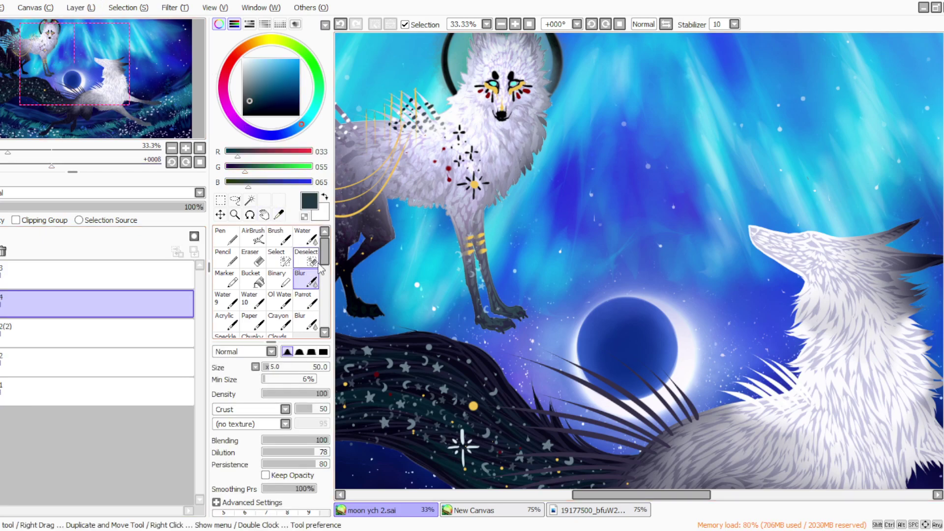
pyautogui.click(306, 300)
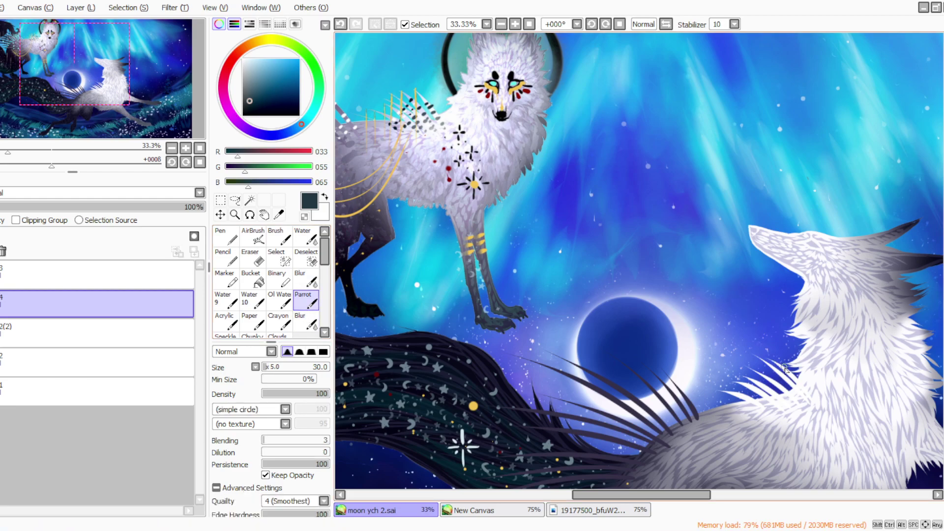
# Step: Paint dark bands across the white spines on the leaping creature's upper back and soften them near the fur with the Eraser
pyautogui.moveTo(791, 374)
pyautogui.mouseDown()
pyautogui.moveTo(809, 396)
pyautogui.moveTo(777, 373)
pyautogui.moveTo(793, 385)
pyautogui.mouseUp()
pyautogui.moveTo(797, 390); pyautogui.dragTo(799, 393)
pyautogui.moveTo(802, 396); pyautogui.dragTo(769, 378)
pyautogui.moveTo(771, 379); pyautogui.dragTo(786, 393)
pyautogui.moveTo(789, 394)
pyautogui.mouseDown()
pyautogui.moveTo(755, 383)
pyautogui.moveTo(781, 398)
pyautogui.mouseUp()
pyautogui.moveTo(784, 399)
pyautogui.mouseDown()
pyautogui.moveTo(753, 387)
pyautogui.moveTo(763, 397)
pyautogui.mouseUp()
pyautogui.moveTo(768, 398)
pyautogui.mouseDown()
pyautogui.moveTo(777, 405)
pyautogui.moveTo(744, 398)
pyautogui.mouseUp()
pyautogui.click(253, 258)
pyautogui.click(279, 367)
pyautogui.moveTo(798, 409)
pyautogui.mouseDown()
pyautogui.moveTo(773, 418)
pyautogui.moveTo(793, 400)
pyautogui.moveTo(783, 415)
pyautogui.moveTo(750, 418)
pyautogui.moveTo(781, 405)
pyautogui.mouseUp()
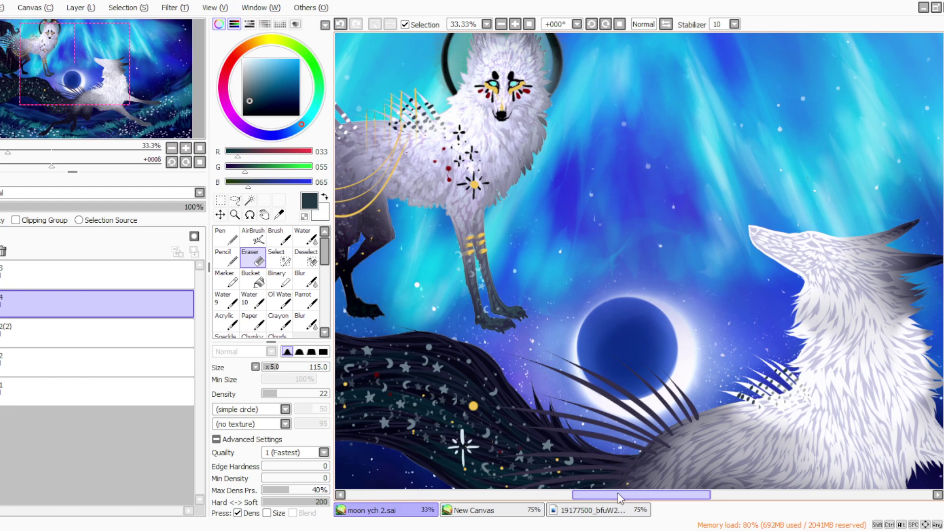
# Step: Sample white from the standing creature's markings and paint white bands across the leaping creature's front rump spines with the Parrot brush
pyautogui.moveTo(619, 498); pyautogui.dragTo(605, 497)
pyautogui.click(279, 215)
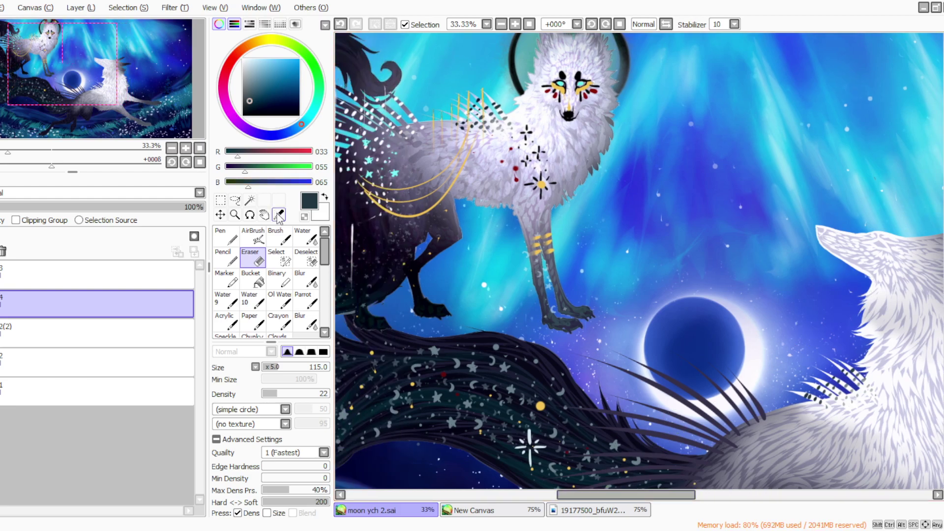
pyautogui.click(399, 96)
pyautogui.click(306, 300)
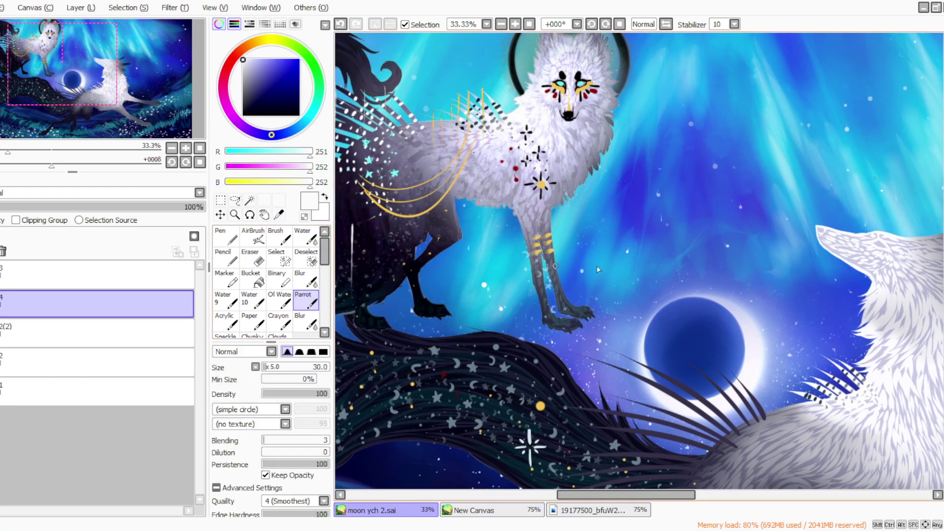
pyautogui.moveTo(746, 390); pyautogui.dragTo(764, 419)
pyautogui.moveTo(726, 378); pyautogui.dragTo(748, 408)
# Step: Paint rows of white bands along the dark rump spines that overlap the glowing moon
pyautogui.scroll(-5, 704, 247)
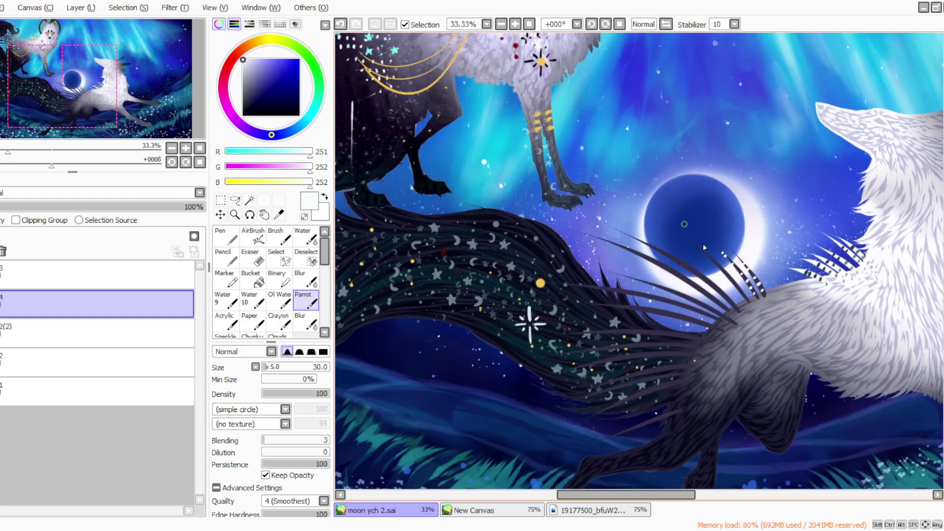
pyautogui.moveTo(710, 255); pyautogui.dragTo(733, 305)
pyautogui.click(692, 269)
pyautogui.click(696, 272)
pyautogui.click(669, 256)
pyautogui.click(675, 258)
pyautogui.click(658, 263)
pyautogui.click(670, 270)
pyautogui.click(691, 284)
pyautogui.click(696, 286)
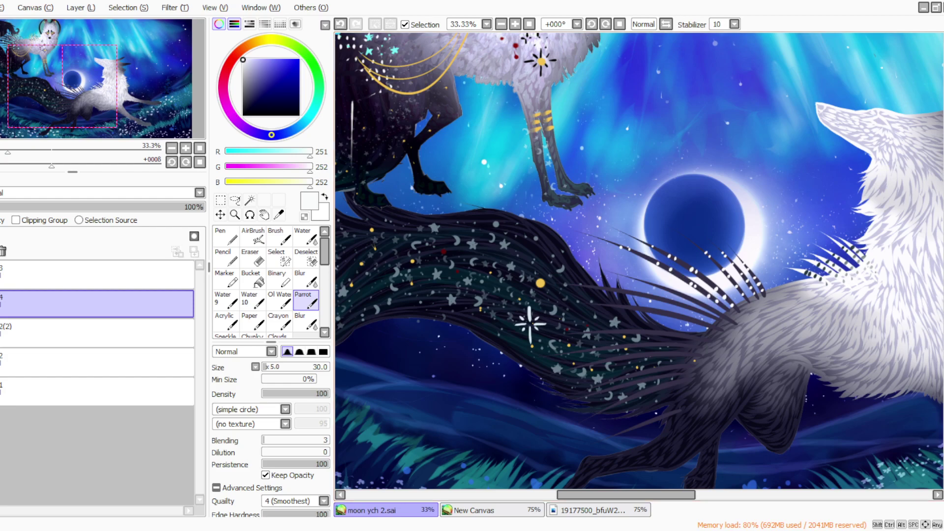
# Step: Dot white bands along the lowest dark spines under the leaping creature's tail base
pyautogui.hotkey('alt', 'Tab')
pyautogui.click(670, 414)
pyautogui.moveTo(637, 496); pyautogui.dragTo(624, 496)
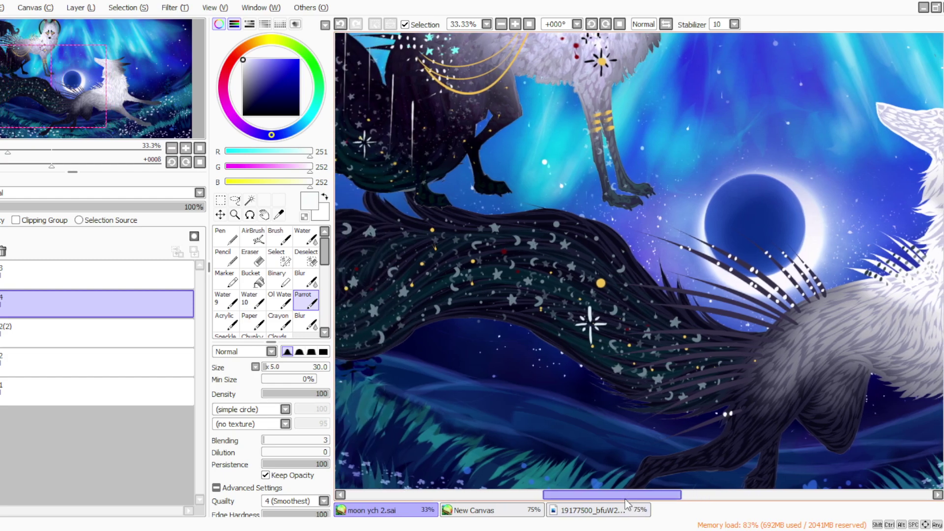
pyautogui.click(701, 424)
pyautogui.click(690, 429)
pyautogui.click(710, 408)
pyautogui.click(701, 413)
pyautogui.click(669, 407)
pyautogui.click(689, 401)
pyautogui.click(700, 394)
pyautogui.click(709, 391)
pyautogui.click(715, 388)
pyautogui.click(722, 386)
pyautogui.click(733, 384)
pyautogui.click(741, 382)
# Step: Dot white bands along the remaining spines that fan across the leaping creature's tail base
pyautogui.click(730, 375)
pyautogui.click(726, 376)
pyautogui.click(701, 381)
pyautogui.click(694, 384)
pyautogui.click(670, 392)
pyautogui.click(673, 388)
pyautogui.click(710, 371)
pyautogui.click(717, 369)
pyautogui.click(733, 367)
pyautogui.click(743, 367)
pyautogui.click(738, 353)
pyautogui.click(732, 351)
pyautogui.click(722, 353)
pyautogui.click(715, 353)
pyautogui.click(707, 353)
pyautogui.click(700, 353)
pyautogui.click(668, 360)
pyautogui.click(660, 362)
pyautogui.click(676, 345)
pyautogui.click(681, 347)
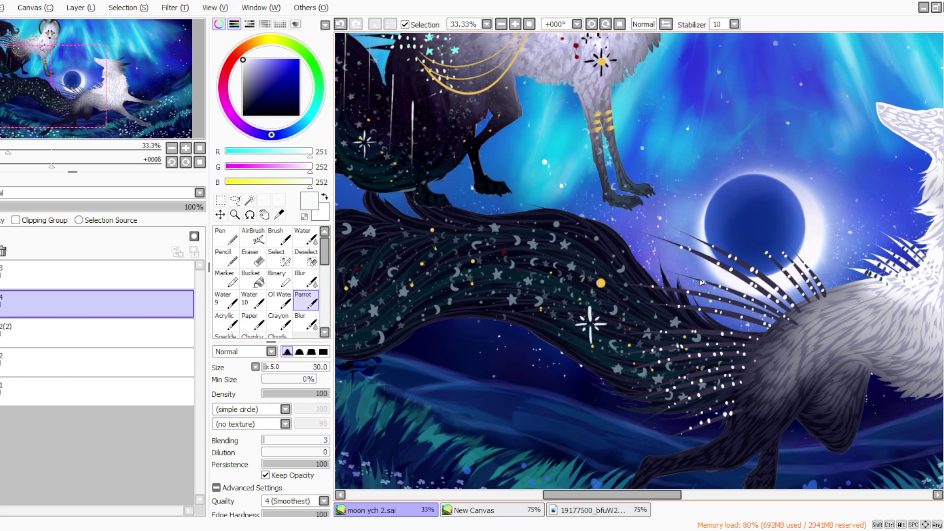
# Step: Check the whole painting, merge the spine markings down into the leaping creature's layer and add a new layer
pyautogui.click(502, 23)
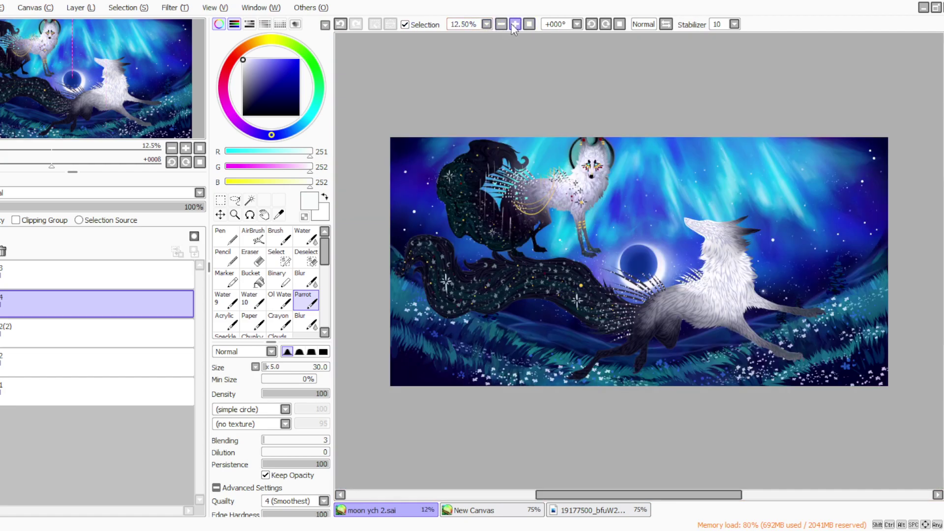
pyautogui.click(513, 24)
pyautogui.click(513, 24)
pyautogui.click(75, 9)
pyautogui.click(76, 122)
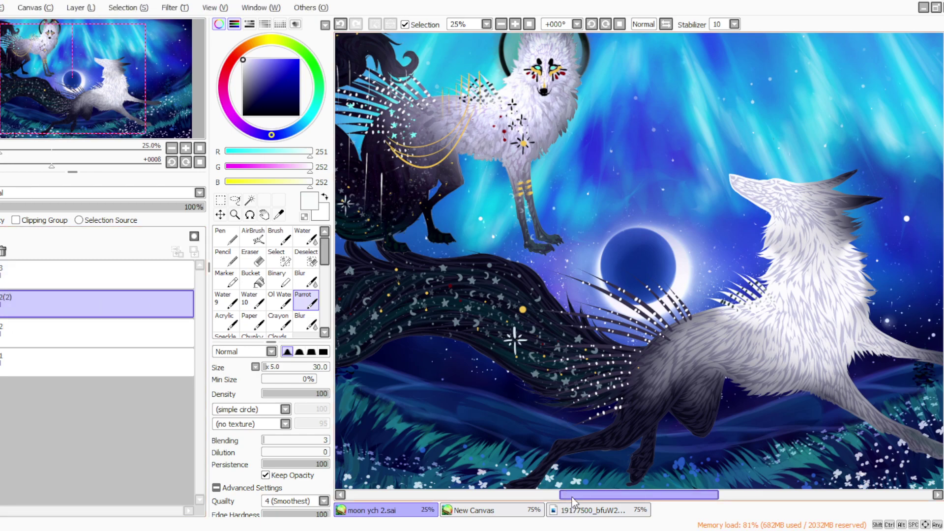
pyautogui.hscroll(-3, 506, 333)
pyautogui.hotkey('ctrl', 'z')
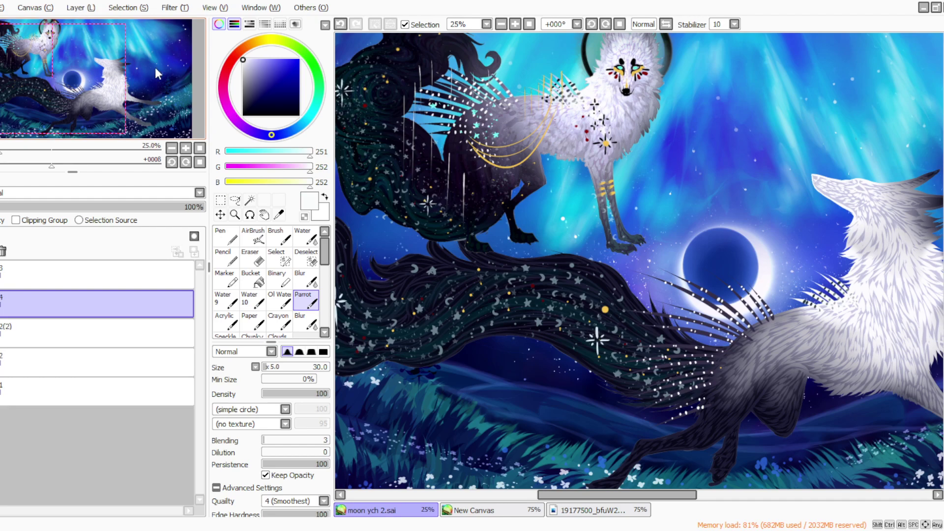
# Step: Draw thin vertical white streaks over the leaping creature's tail base and rump spines, like those on the standing creature
pyautogui.moveTo(661, 441); pyautogui.dragTo(662, 466)
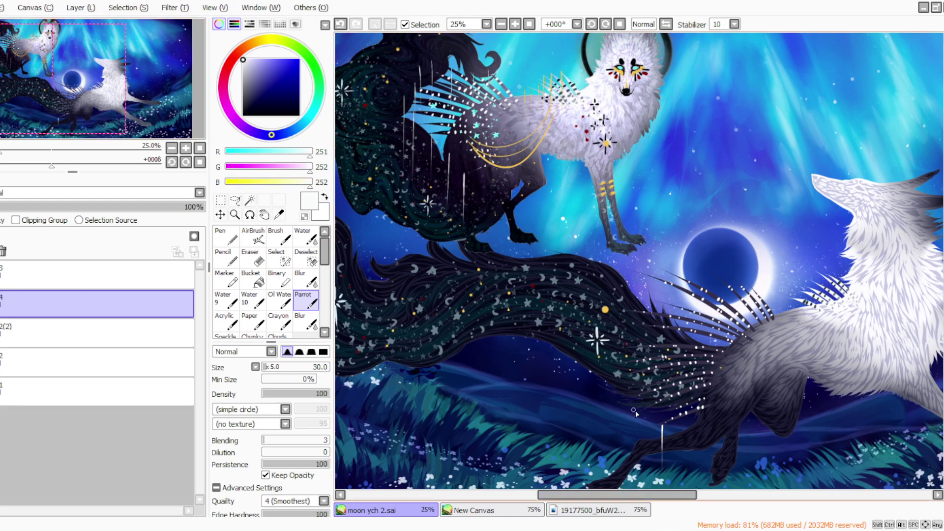
pyautogui.moveTo(642, 387); pyautogui.dragTo(642, 460)
pyautogui.moveTo(624, 364); pyautogui.dragTo(625, 404)
pyautogui.moveTo(619, 343); pyautogui.dragTo(621, 387)
pyautogui.moveTo(628, 328); pyautogui.dragTo(628, 380)
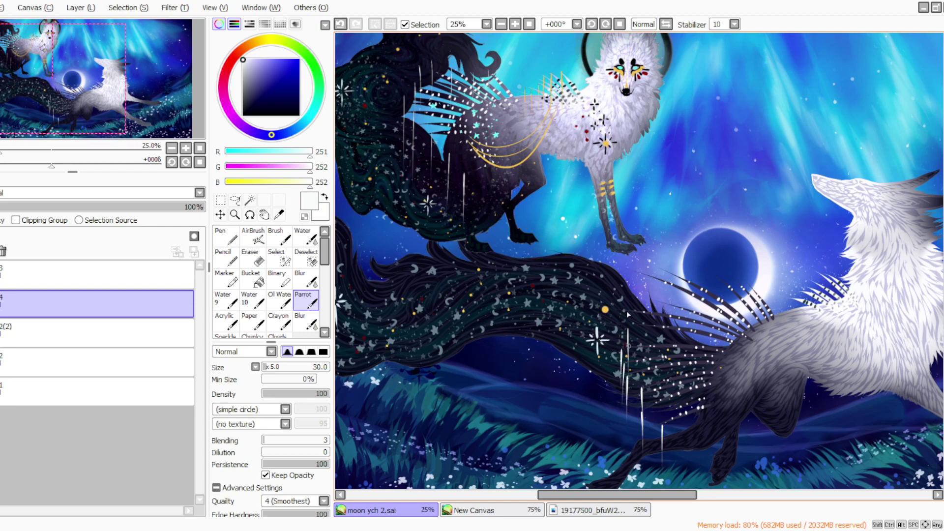
pyautogui.moveTo(629, 310)
pyautogui.mouseDown()
pyautogui.moveTo(629, 351)
pyautogui.moveTo(652, 346)
pyautogui.mouseUp()
pyautogui.moveTo(631, 271); pyautogui.dragTo(633, 337)
pyautogui.moveTo(659, 271); pyautogui.dragTo(660, 337)
pyautogui.moveTo(708, 275); pyautogui.dragTo(711, 332)
pyautogui.moveTo(727, 279)
pyautogui.mouseDown()
pyautogui.moveTo(732, 311)
pyautogui.moveTo(743, 300)
pyautogui.mouseUp()
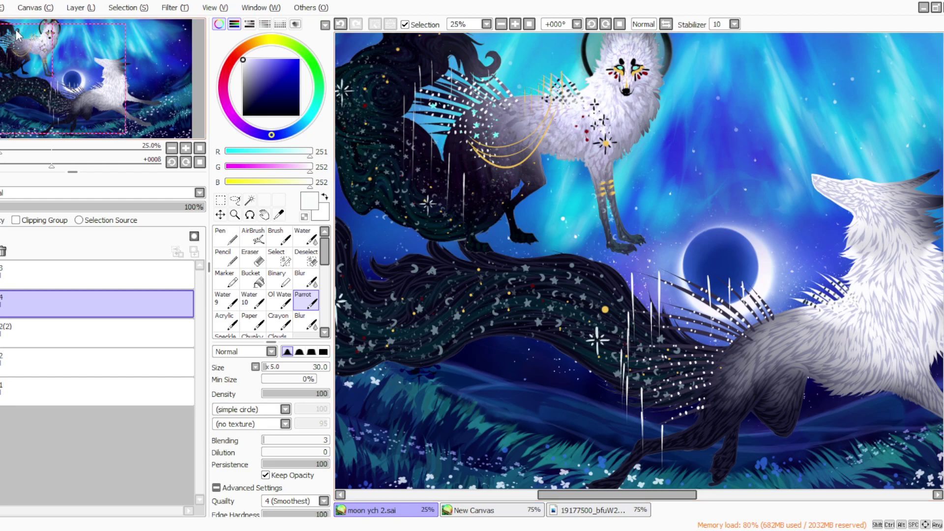
# Step: Merge the white streaks down, sample cyan from the standing creature's star markings and add a new layer
pyautogui.click(67, 10)
pyautogui.click(83, 116)
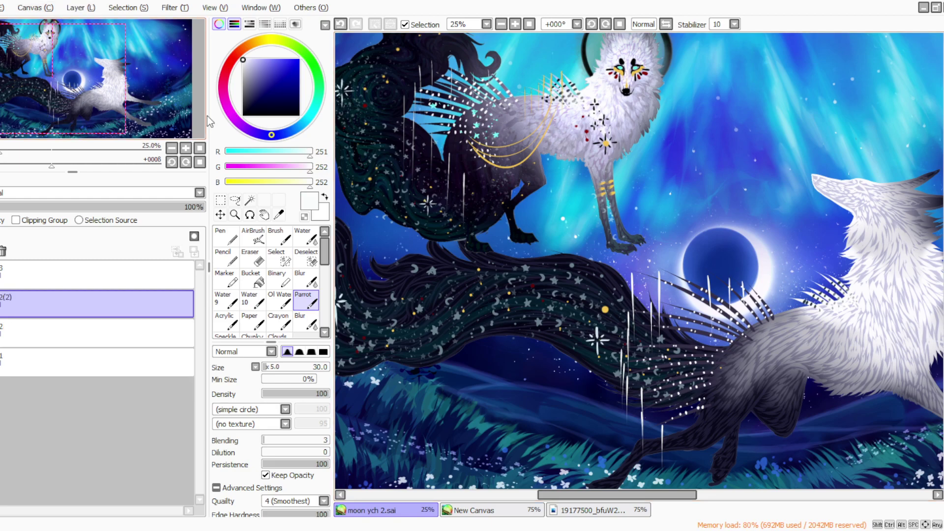
pyautogui.press('alt')
pyautogui.keyDown('alt'); pyautogui.click(476, 133); pyautogui.keyUp('alt')
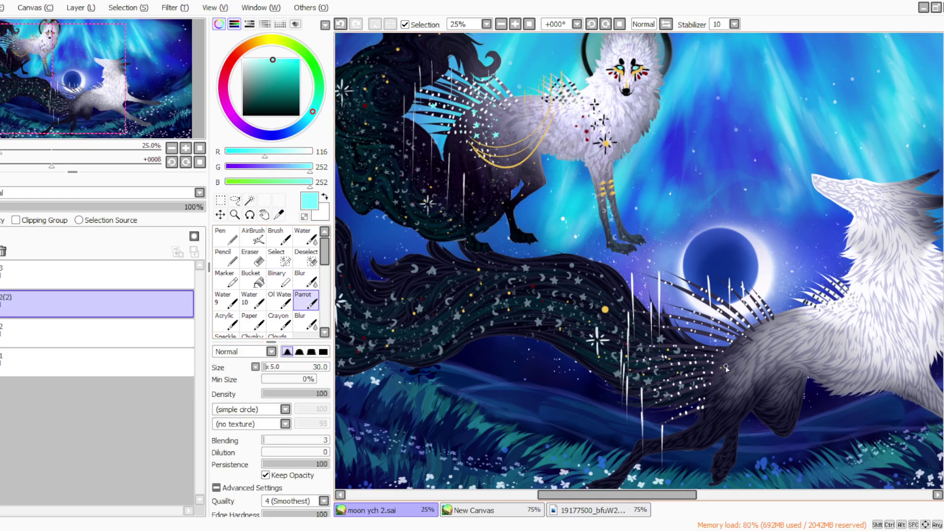
pyautogui.hotkey('ctrl', 'z')
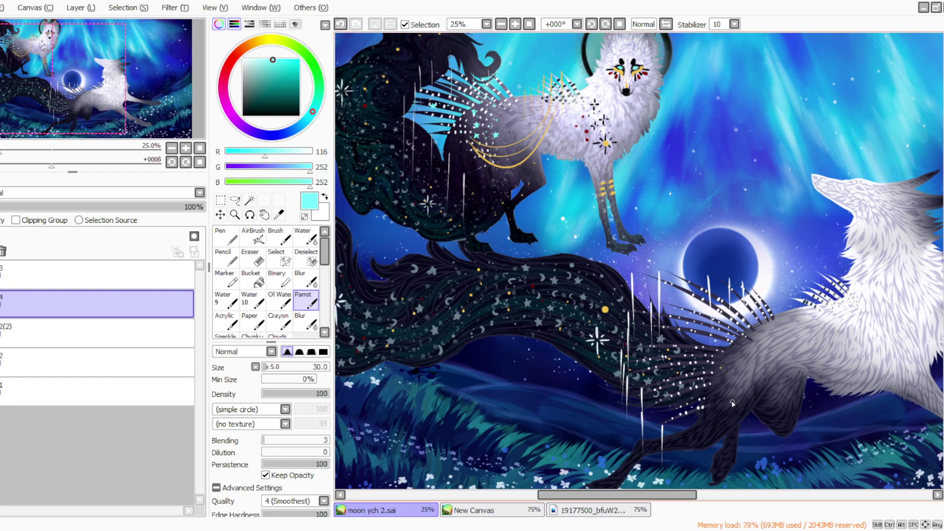
# Step: Paint small cyan stars on the leaping creature's rump and among the spines at its tail base
pyautogui.click(724, 366)
pyautogui.moveTo(731, 350); pyautogui.dragTo(726, 348)
pyautogui.click(731, 393)
pyautogui.click(754, 374)
pyautogui.moveTo(673, 334); pyautogui.dragTo(678, 334)
pyautogui.moveTo(675, 333); pyautogui.dragTo(677, 337)
pyautogui.click(696, 332)
# Step: Merge the cyan stars down, sample muted blue-gray from the leaping creature's tail pattern and add a new layer for the Parrot brush
pyautogui.click(278, 215)
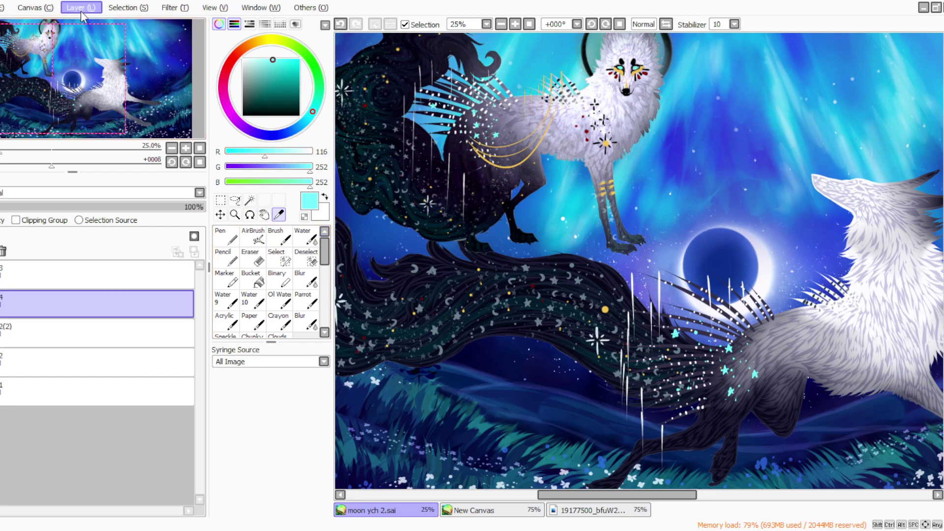
pyautogui.hotkey('ctrl', 'e')
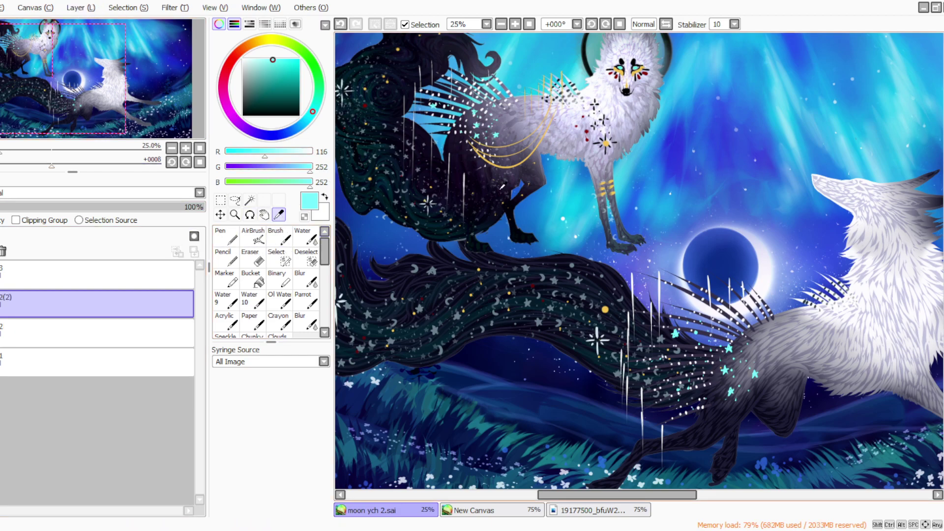
pyautogui.keyDown('alt'); pyautogui.click(433, 269); pyautogui.keyUp('alt')
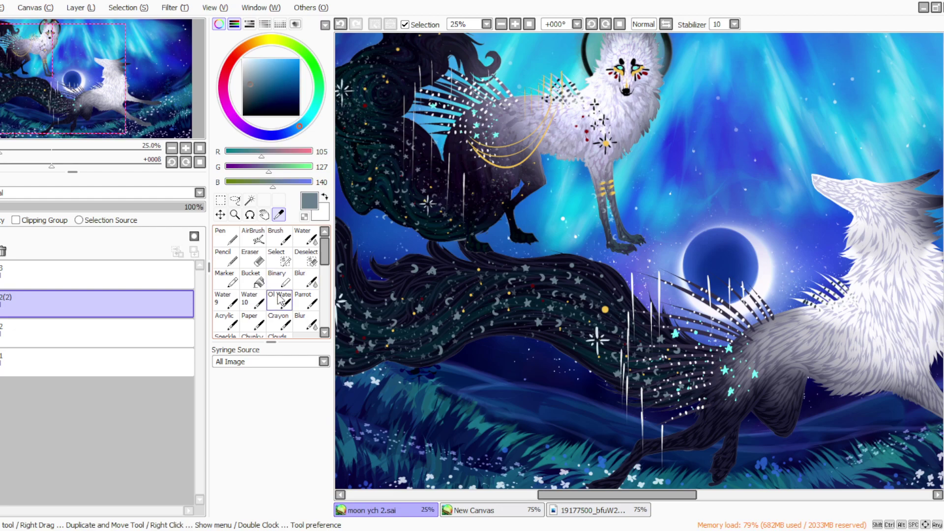
pyautogui.hotkey('ctrl', 'z')
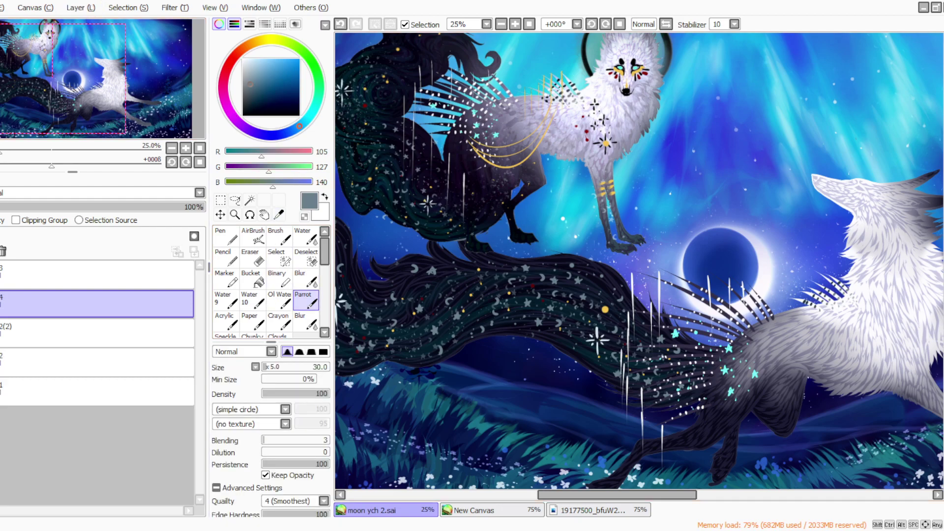
pyautogui.click(368, 530)
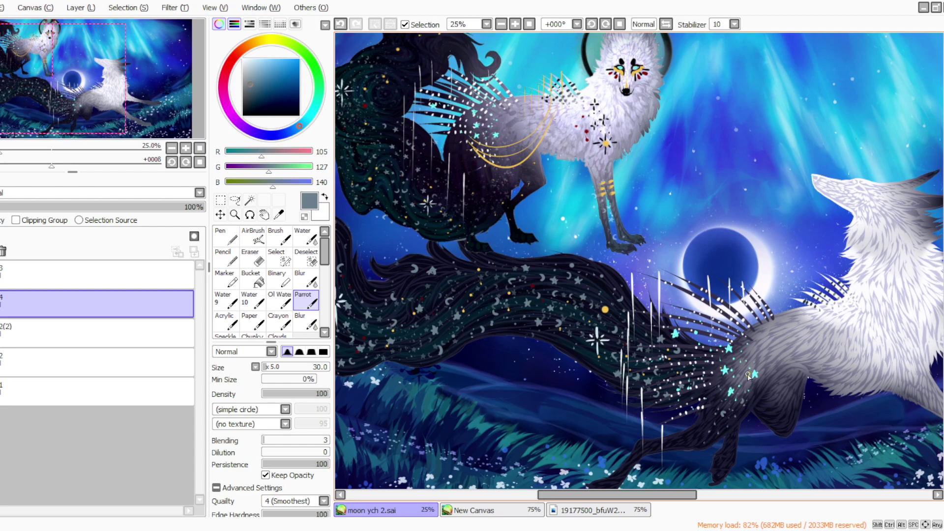
# Step: Check the whole painting and merge the current layer down into the leaping creature's layer
pyautogui.click(501, 24)
pyautogui.click(501, 24)
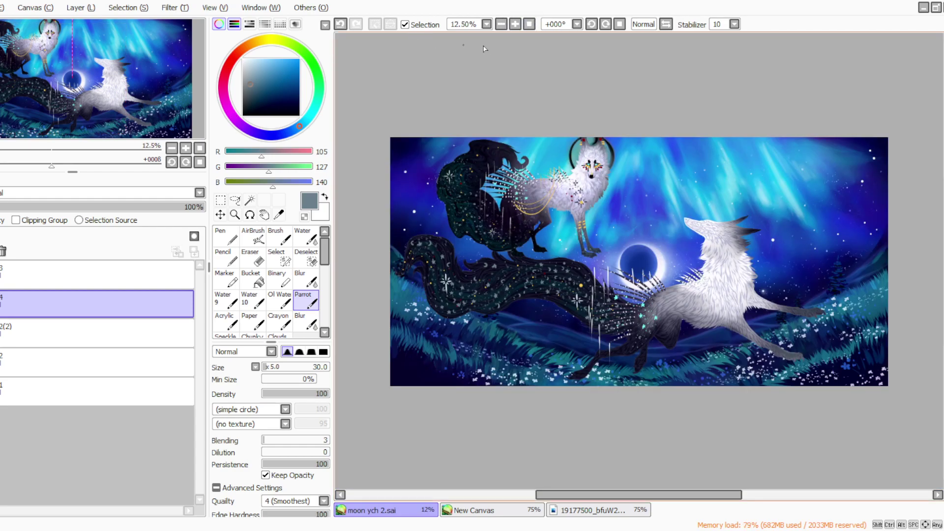
pyautogui.click(515, 24)
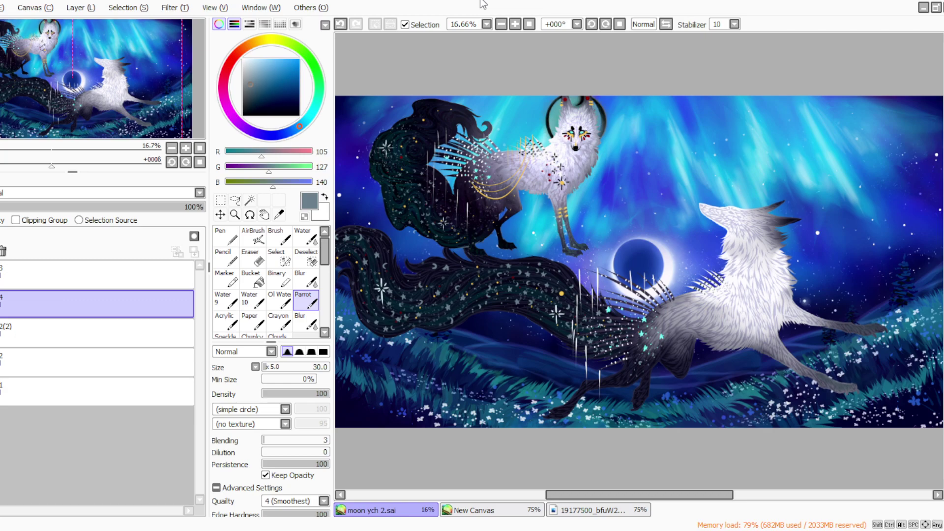
pyautogui.click(80, 8)
pyautogui.click(84, 119)
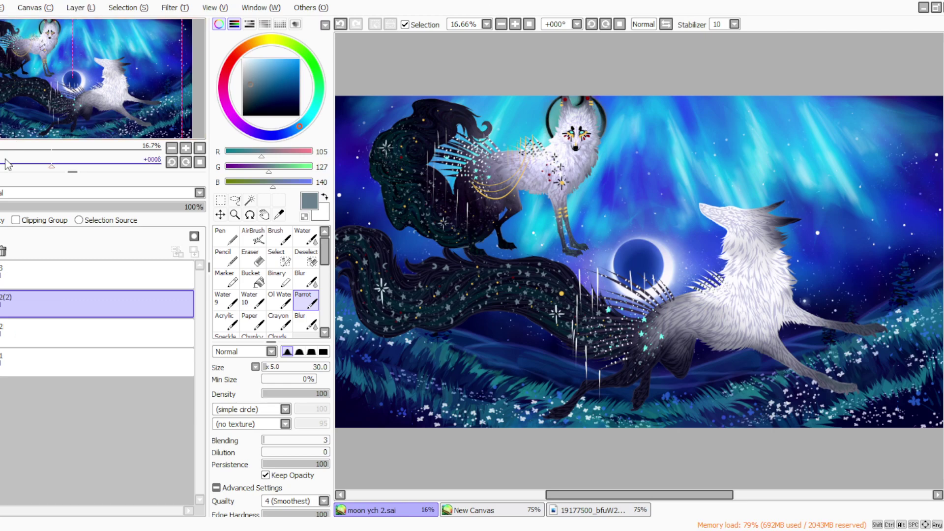
# Step: Sample gold from the standing creature's chains and draw thin gold lines over the leaping creature's upper-back spines on a new layer
pyautogui.moveTo(549, 496); pyautogui.dragTo(568, 496)
pyautogui.click(515, 24)
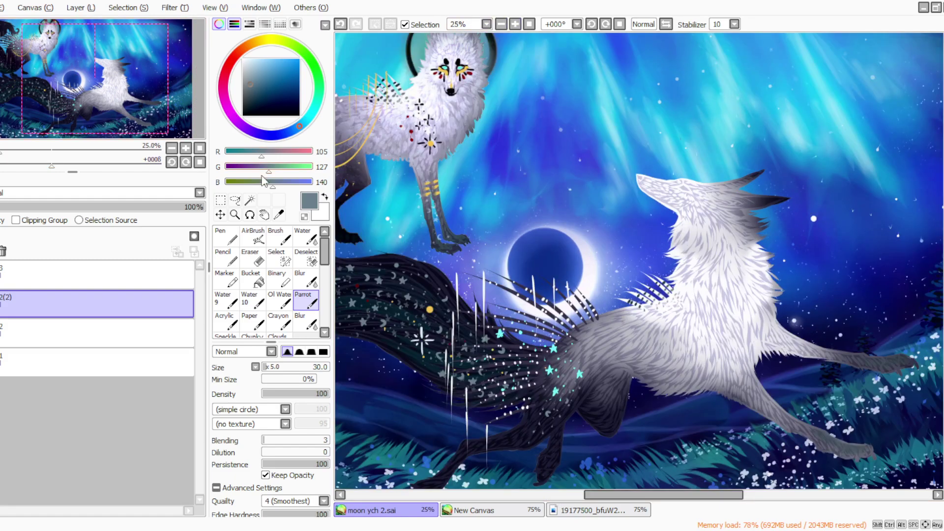
pyautogui.click(279, 214)
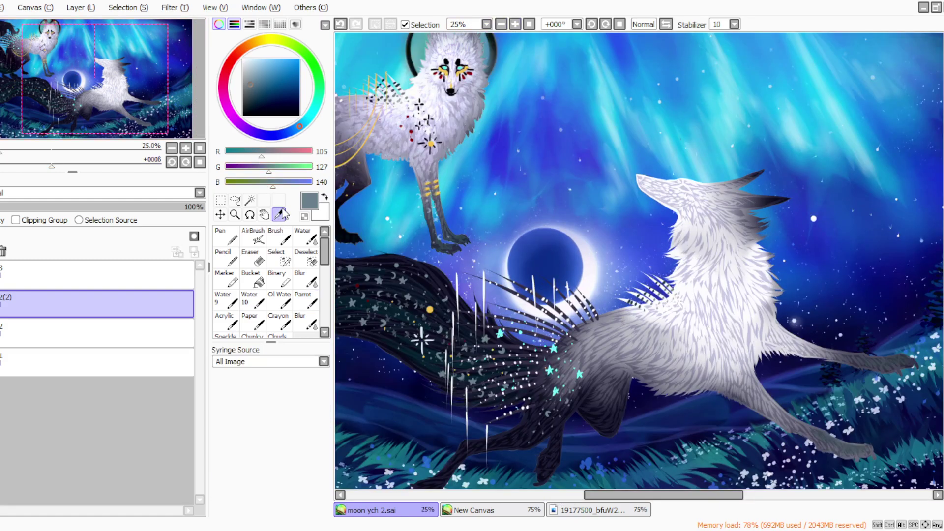
pyautogui.click(357, 153)
pyautogui.click(306, 300)
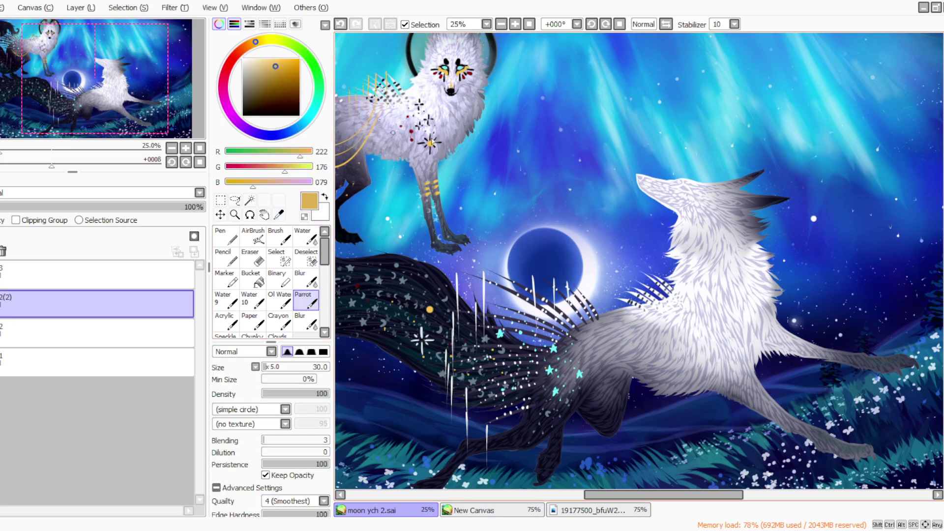
pyautogui.click(81, 8)
pyautogui.click(81, 20)
pyautogui.moveTo(654, 276)
pyautogui.mouseDown()
pyautogui.moveTo(653, 304)
pyautogui.moveTo(642, 297)
pyautogui.moveTo(641, 275)
pyautogui.moveTo(630, 301)
pyautogui.moveTo(632, 289)
pyautogui.moveTo(623, 294)
pyautogui.moveTo(621, 329)
pyautogui.moveTo(618, 310)
pyautogui.mouseUp()
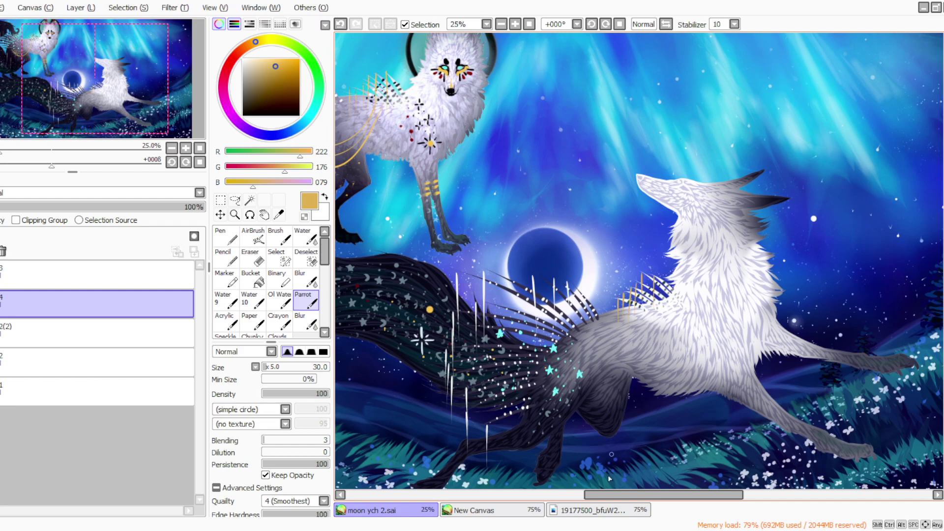
# Step: Draw three curved gold chains hanging from the leaping creature's upper-back spines, below its flank and up to its rump
pyautogui.hscroll(-4, 599, 439)
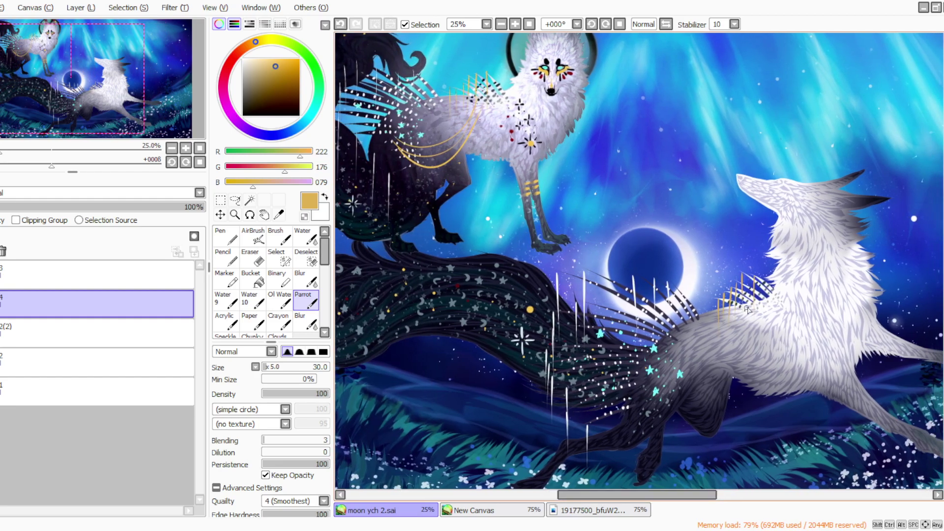
pyautogui.hotkey('ctrl', 'z')
pyautogui.moveTo(742, 317); pyautogui.dragTo(621, 369)
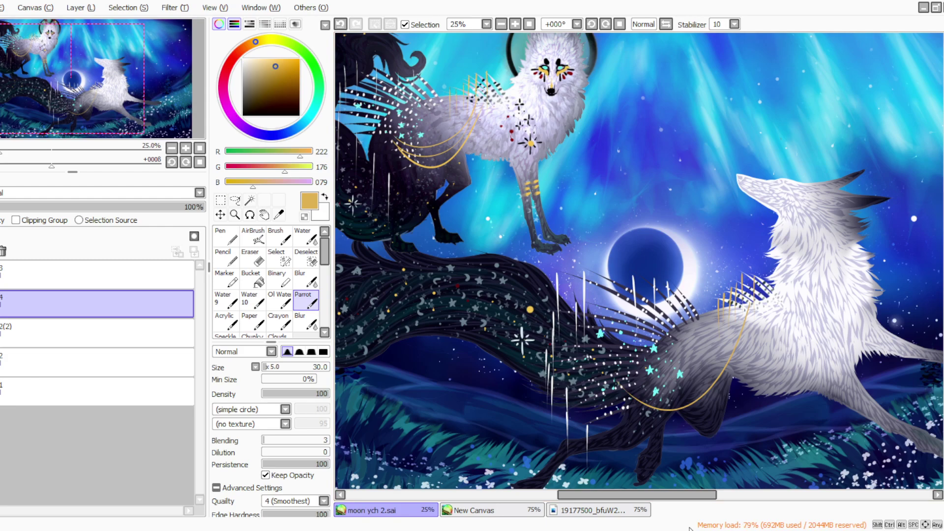
pyautogui.moveTo(746, 308); pyautogui.dragTo(636, 418)
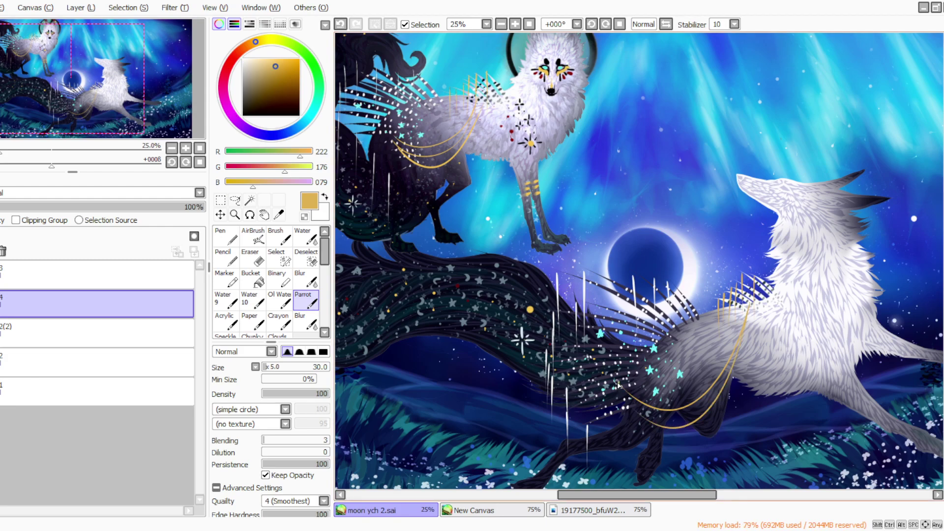
pyautogui.moveTo(752, 314); pyautogui.dragTo(672, 453)
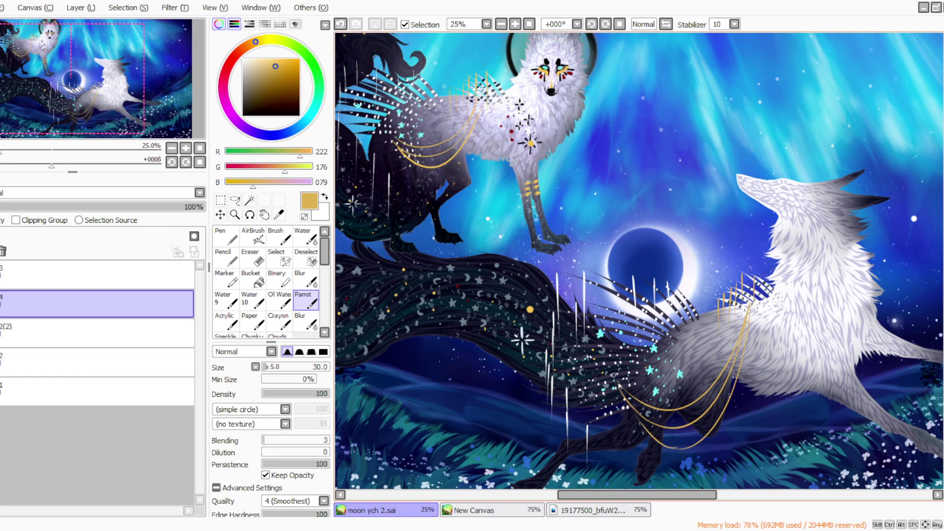
pyautogui.click(341, 24)
pyautogui.moveTo(682, 449)
pyautogui.mouseDown()
pyautogui.moveTo(636, 425)
pyautogui.moveTo(615, 388)
pyautogui.mouseUp()
# Step: Sample the brighter gold from the round dot on the leaping creature's tail and merge the chain layer down
pyautogui.keyDown('alt'); pyautogui.click(531, 309); pyautogui.keyUp('alt')
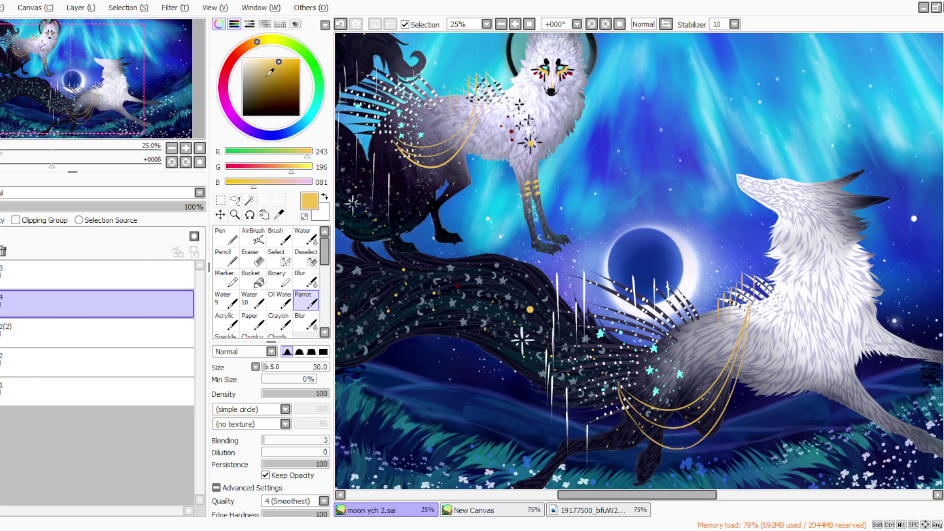
pyautogui.click(529, 24)
pyautogui.click(515, 23)
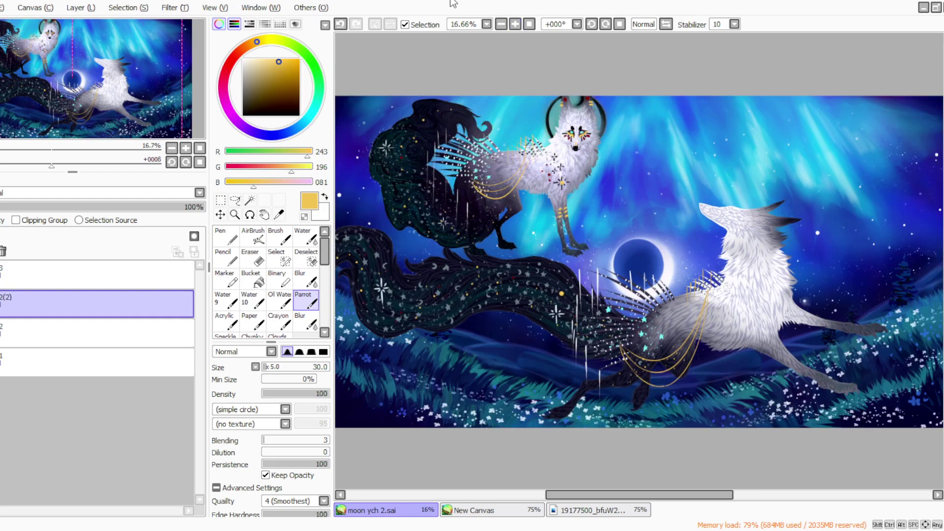
# Step: Lasso the leaping creature's hind paws, copy them onto a new layer, darken the copy with a filter and deselect
pyautogui.click(234, 200)
pyautogui.moveTo(659, 397)
pyautogui.mouseDown()
pyautogui.moveTo(544, 447)
pyautogui.moveTo(539, 389)
pyautogui.mouseUp()
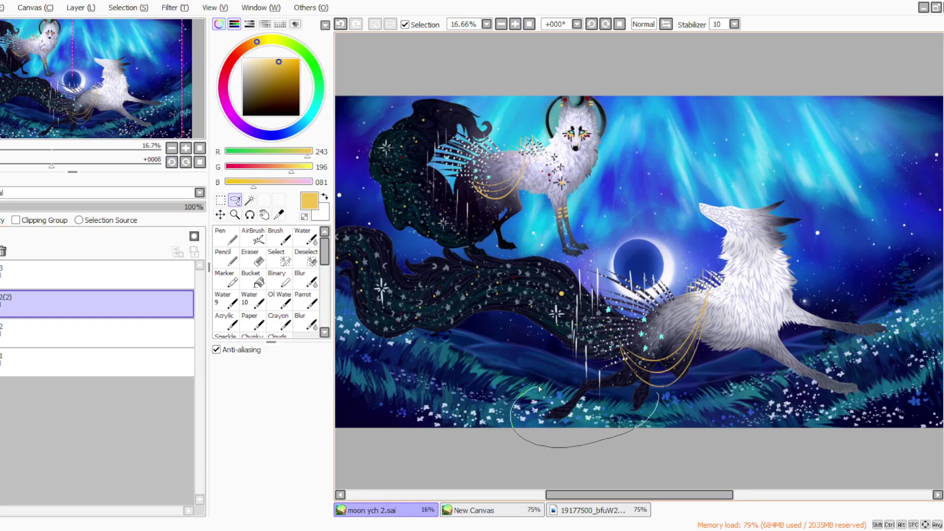
pyautogui.moveTo(638, 389); pyautogui.dragTo(640, 388)
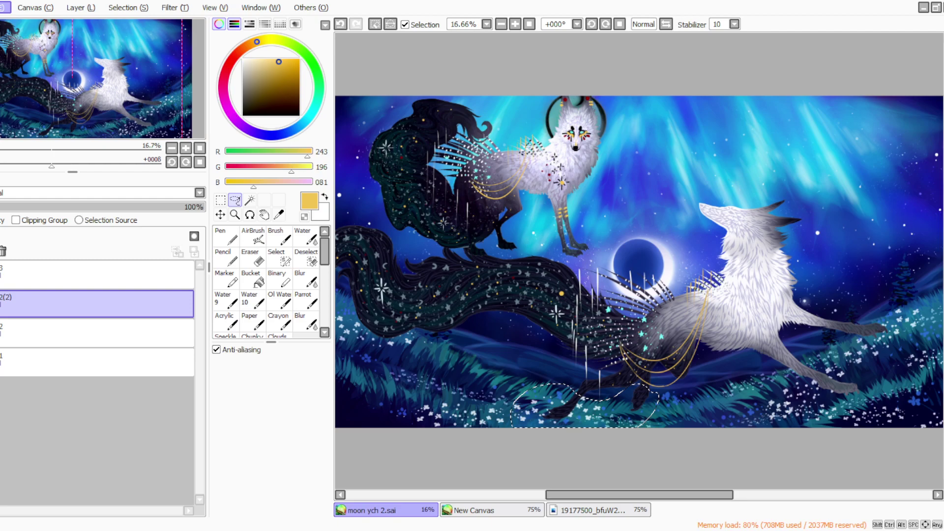
pyautogui.click(1, 78)
pyautogui.click(172, 8)
pyautogui.click(172, 21)
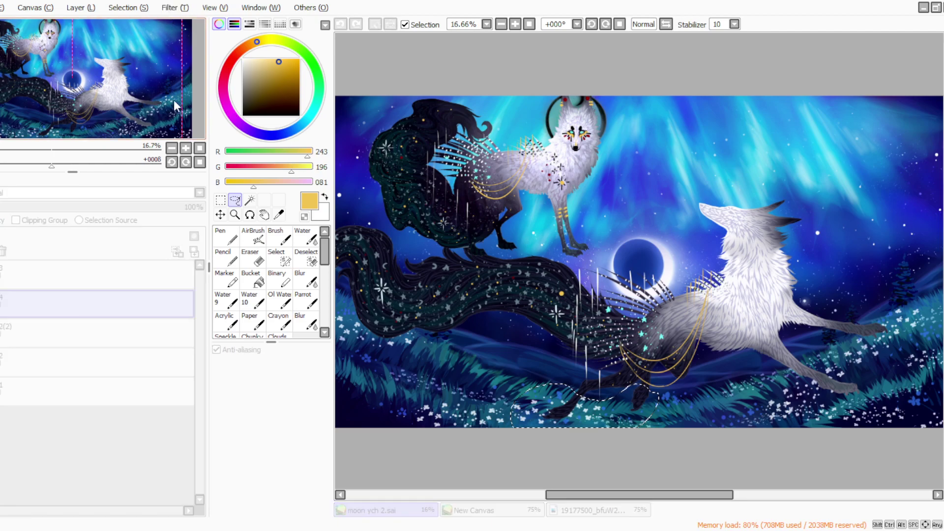
pyautogui.click(181, 350)
pyautogui.hotkey('ctrl', 'd')
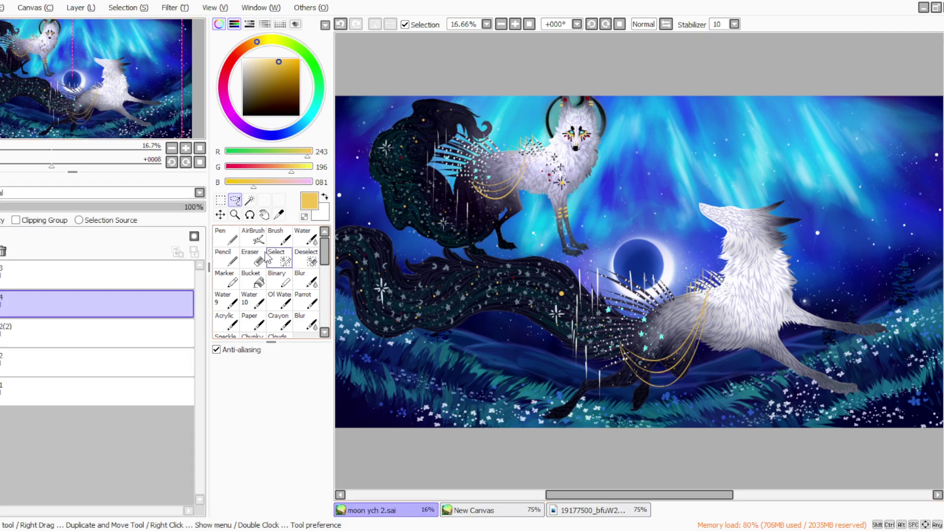
# Step: Blend the hind-paw copy with the Eraser at size 170 and density 10, merge it down and toggle the layer's visibility to check it
pyautogui.click(257, 259)
pyautogui.click(285, 367)
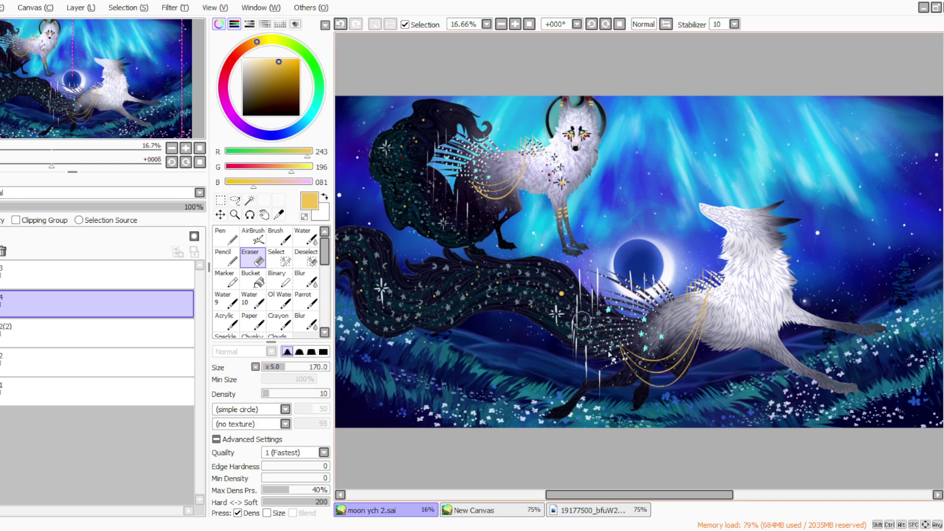
pyautogui.click(83, 125)
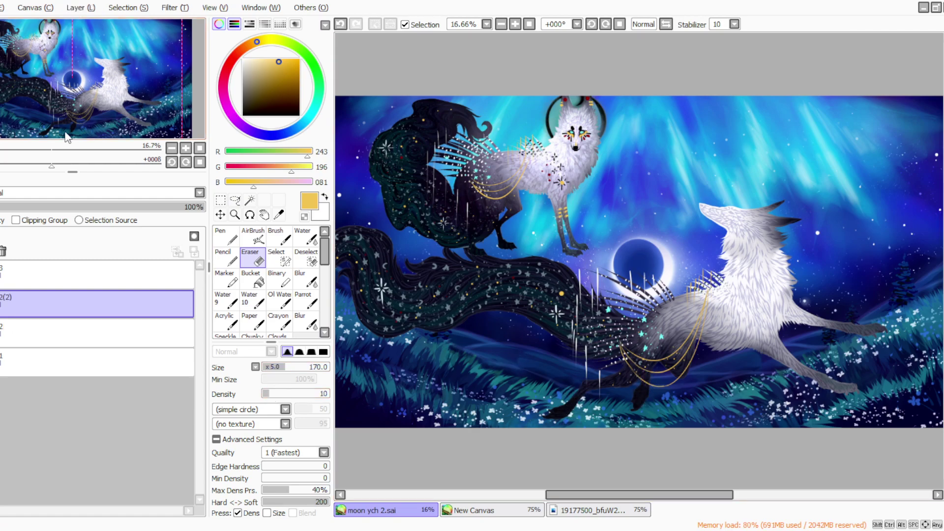
pyautogui.click(1, 304)
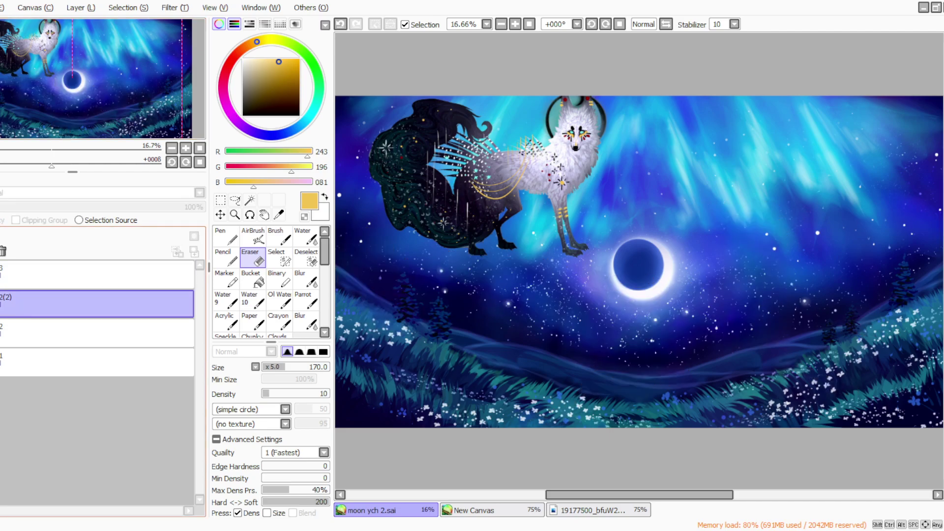
pyautogui.click(1, 304)
# Step: Lasso the leaping creature's front paws, copy them onto a new layer, darken the copy with a filter and deselect
pyautogui.moveTo(554, 496); pyautogui.dragTo(590, 506)
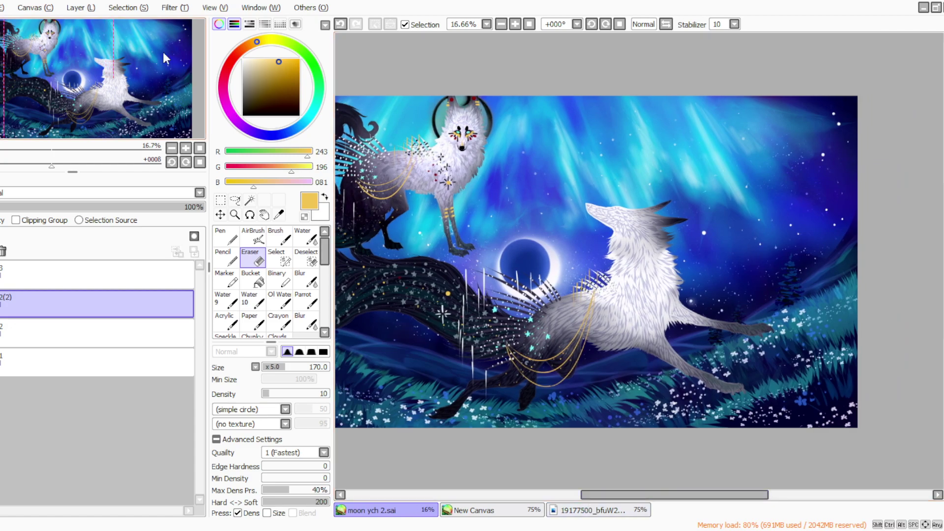
pyautogui.click(235, 199)
pyautogui.moveTo(733, 291)
pyautogui.mouseDown()
pyautogui.moveTo(780, 384)
pyautogui.moveTo(723, 359)
pyautogui.moveTo(737, 315)
pyautogui.mouseUp()
pyautogui.hotkey('ctrl', 'v')
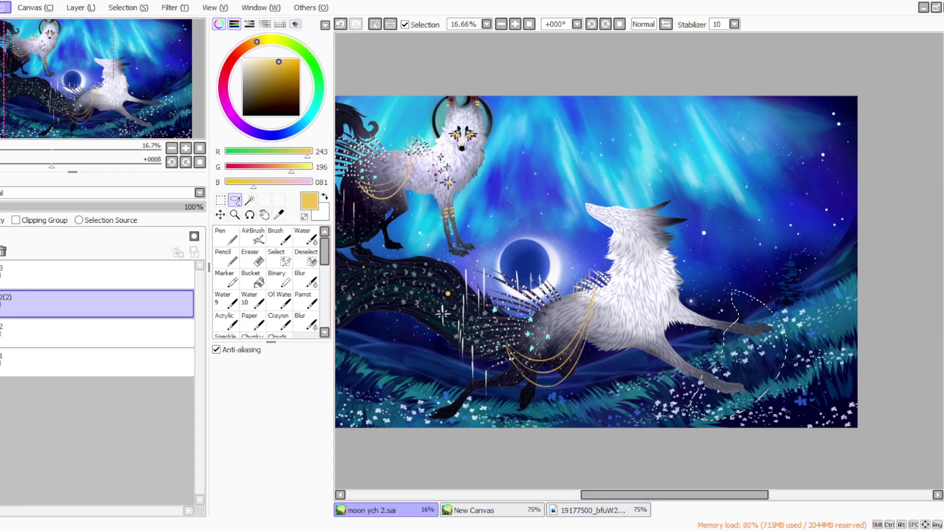
pyautogui.click(169, 8)
pyautogui.click(172, 33)
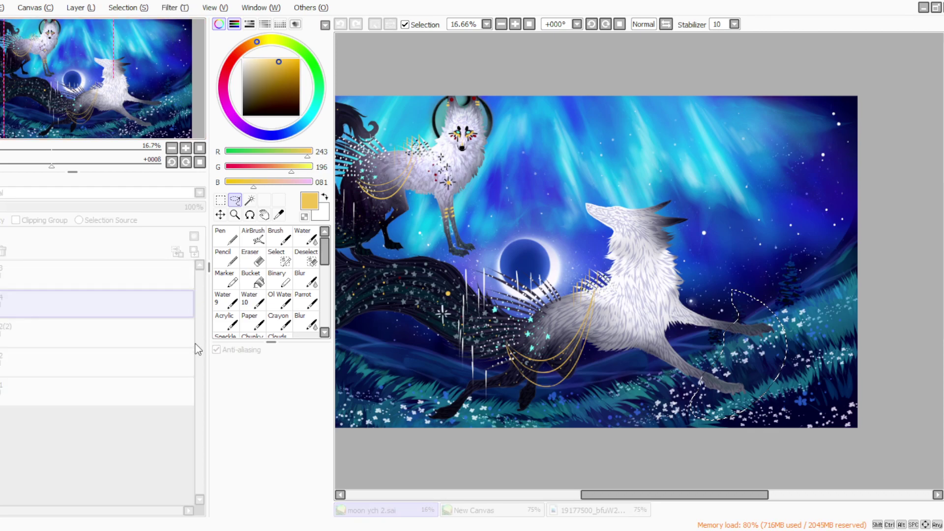
pyautogui.click(243, 368)
pyautogui.hotkey('ctrl', 'd')
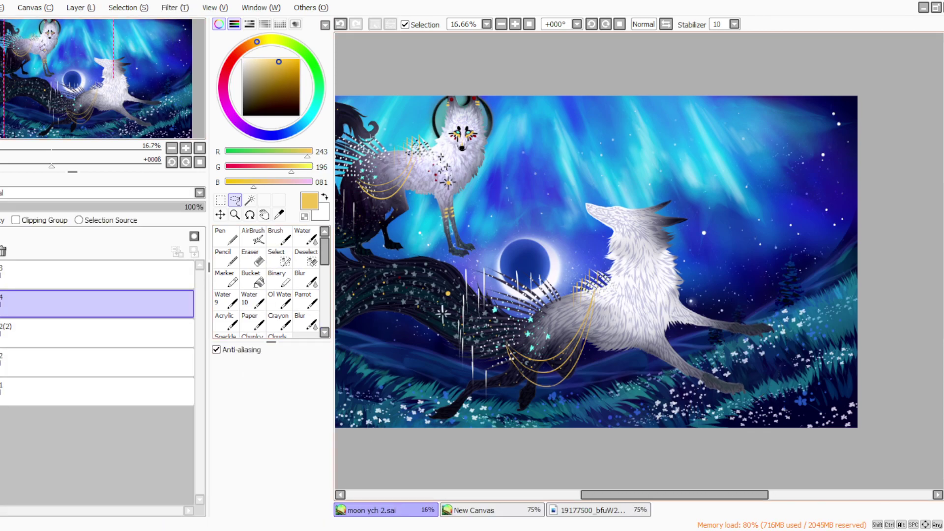
# Step: Blend the front-paw copy into the legs with the Eraser at density 38 and merge it down
pyautogui.click(254, 266)
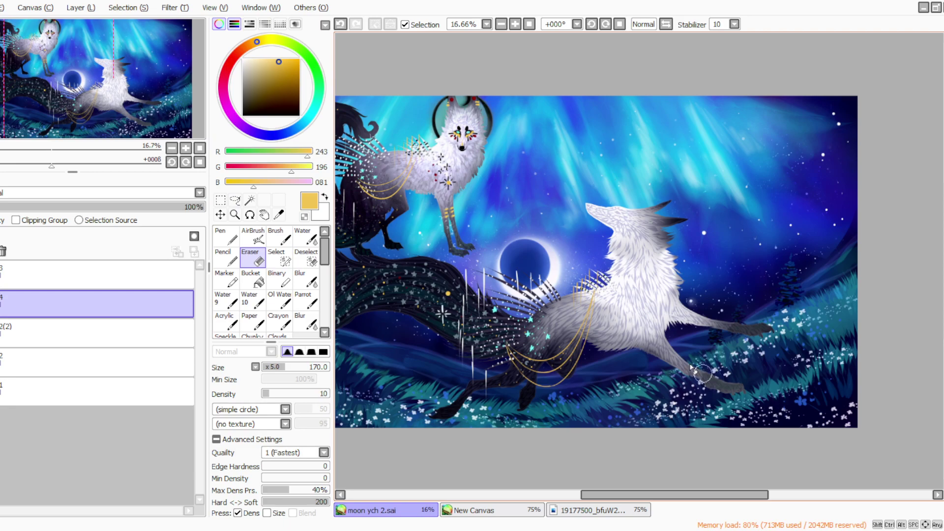
pyautogui.moveTo(276, 393); pyautogui.dragTo(318, 392)
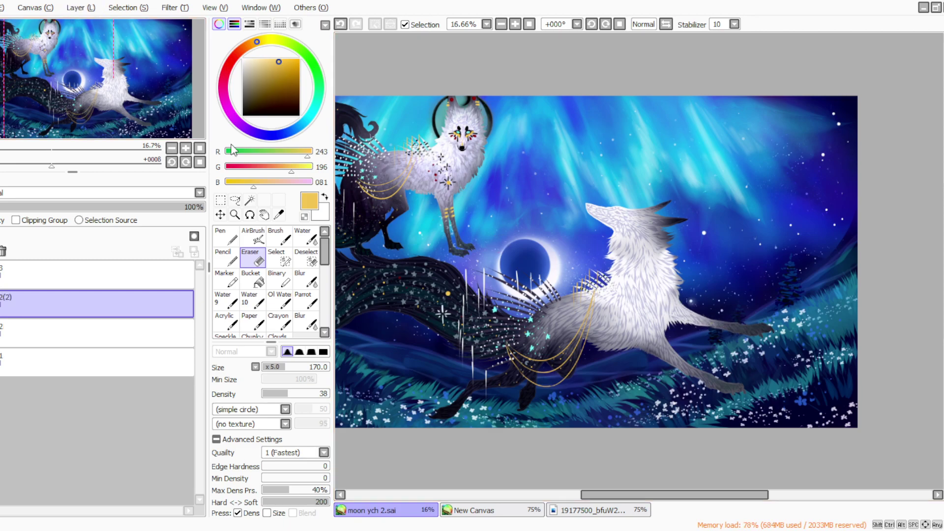
# Step: Sample muted purple-gray from the standing creature's chest star and add a new layer for the Parrot brush
pyautogui.moveTo(593, 496)
pyautogui.mouseDown()
pyautogui.moveTo(564, 491)
pyautogui.moveTo(587, 499)
pyautogui.mouseUp()
pyautogui.click(514, 23)
pyautogui.click(306, 301)
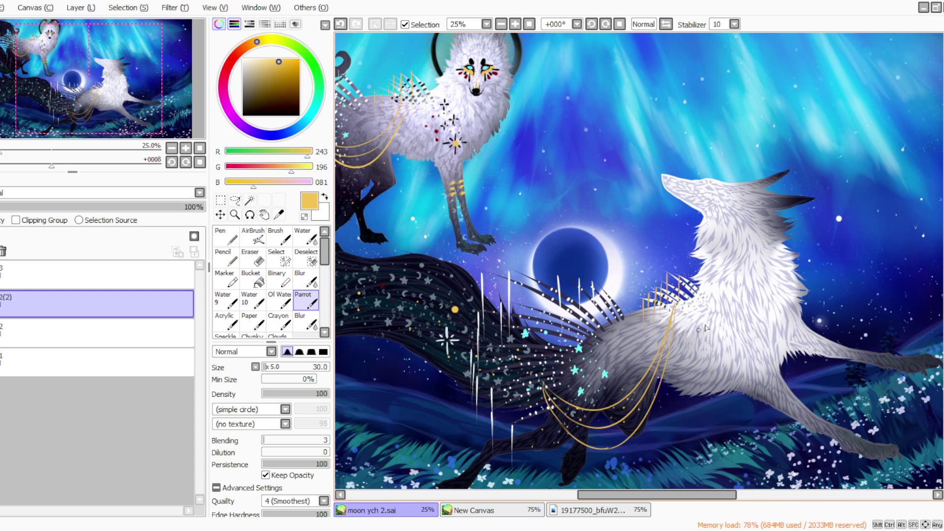
pyautogui.moveTo(582, 495); pyautogui.dragTo(601, 502)
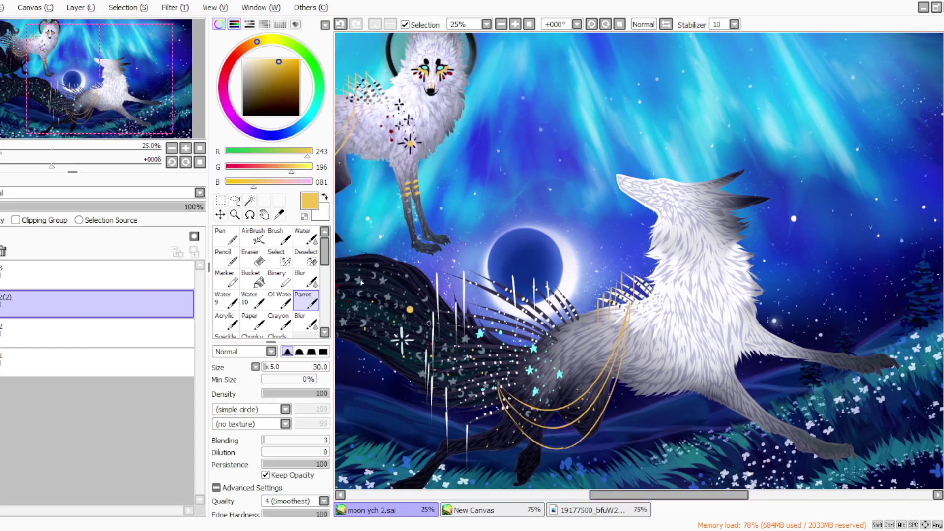
pyautogui.click(279, 214)
pyautogui.click(410, 145)
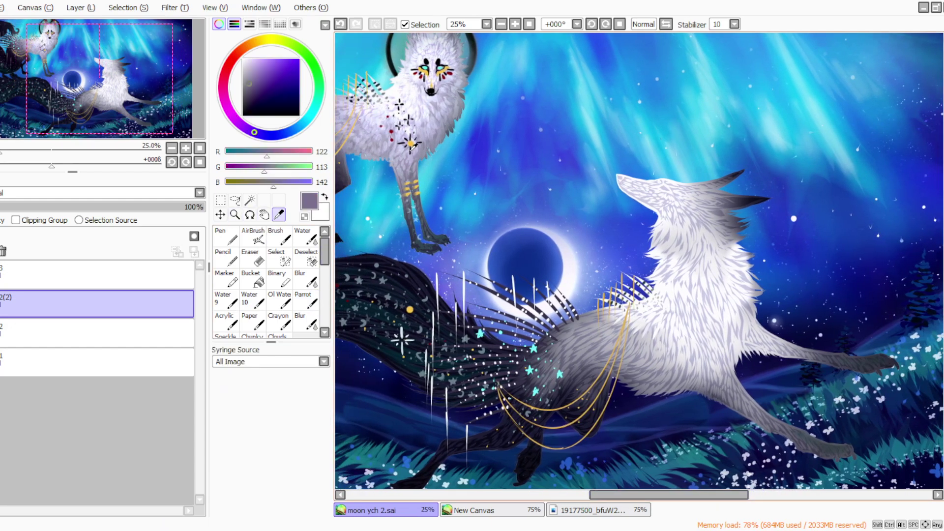
pyautogui.click(81, 7)
pyautogui.click(89, 24)
pyautogui.click(305, 300)
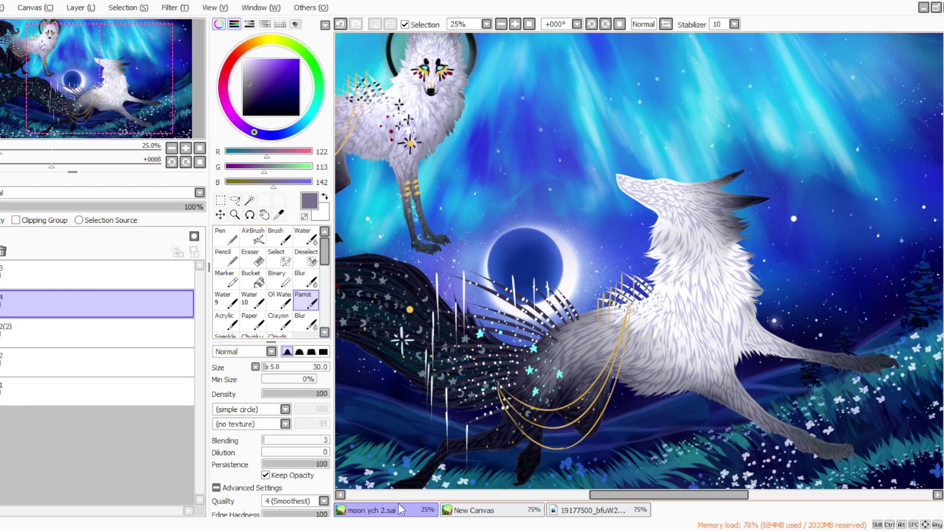